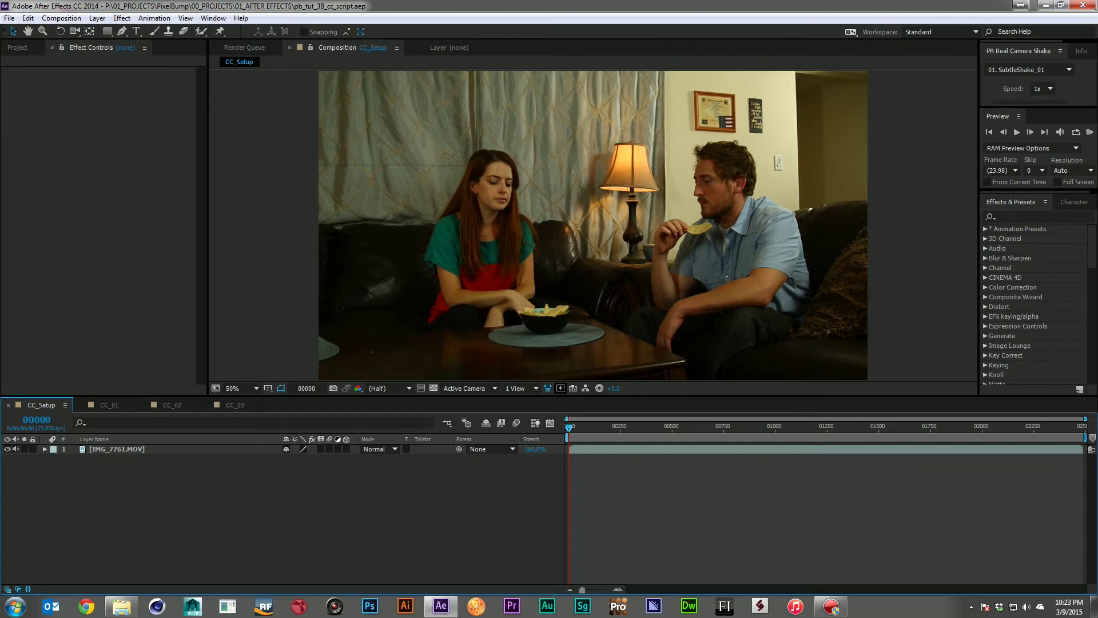
- Apply the Curves effect to the IMG_7761.MOV layer
click(1034, 216)
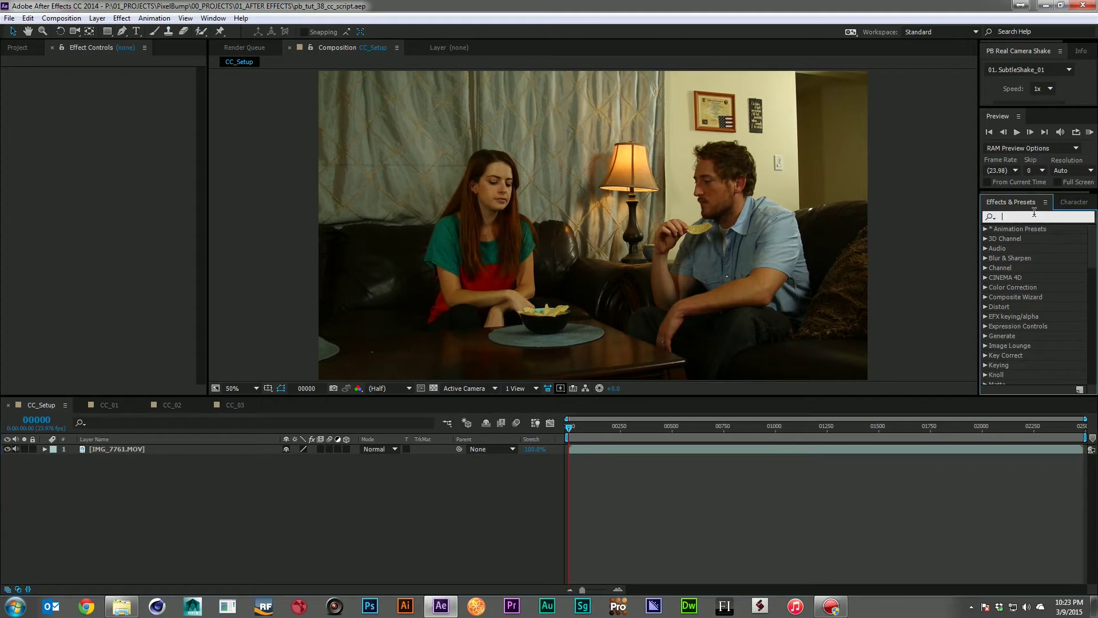
text(curves)
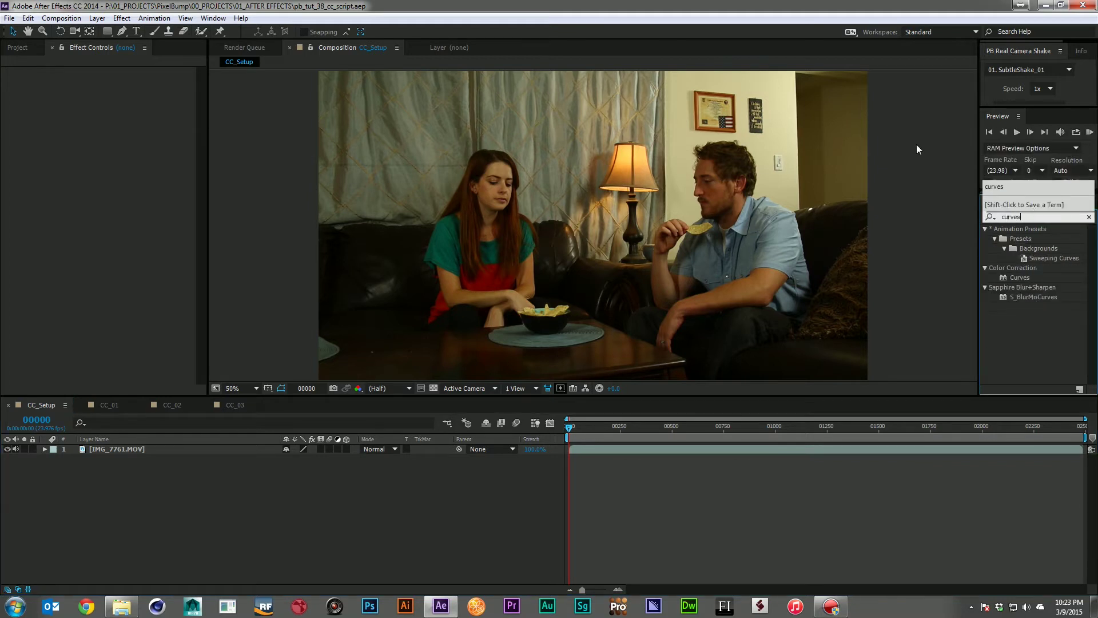
drag(1017, 274, 134, 446)
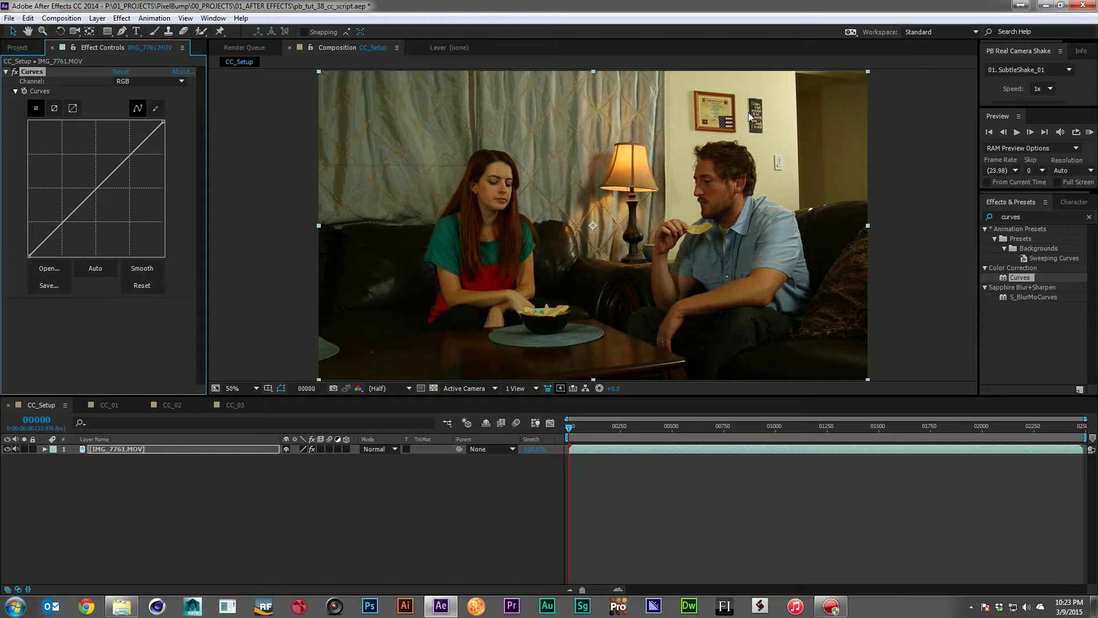
- Bend the RGB curve with several points to brighten shadows and midtones, then reset it
drag(127, 158, 123, 155)
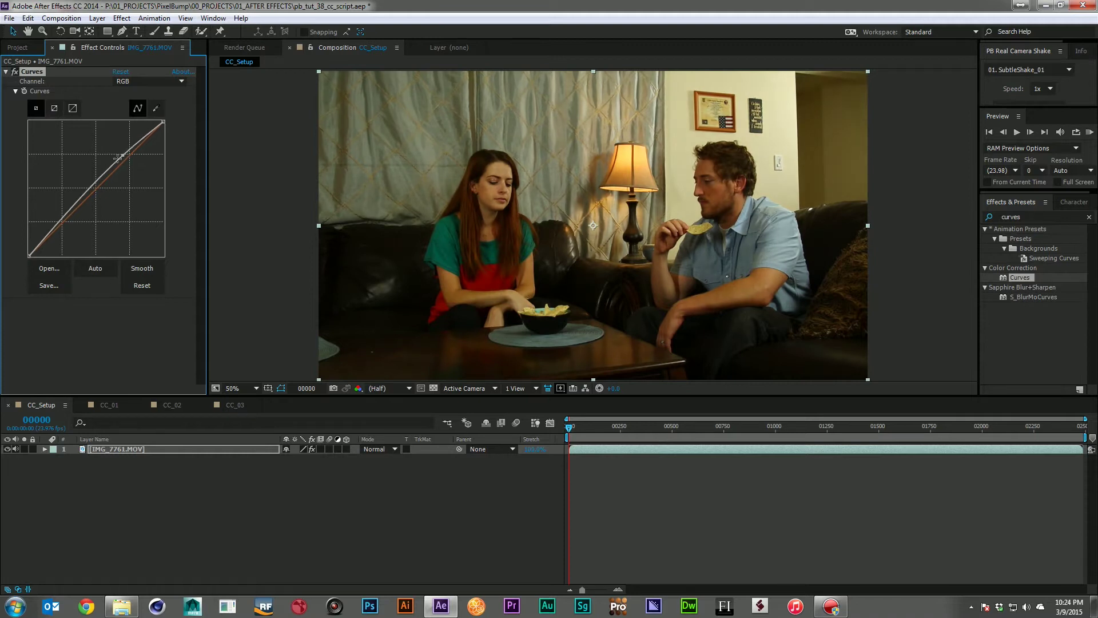
drag(66, 214, 80, 190)
mouse_move(123, 155)
mouse_down()
mouse_move(137, 167)
mouse_move(129, 156)
mouse_up()
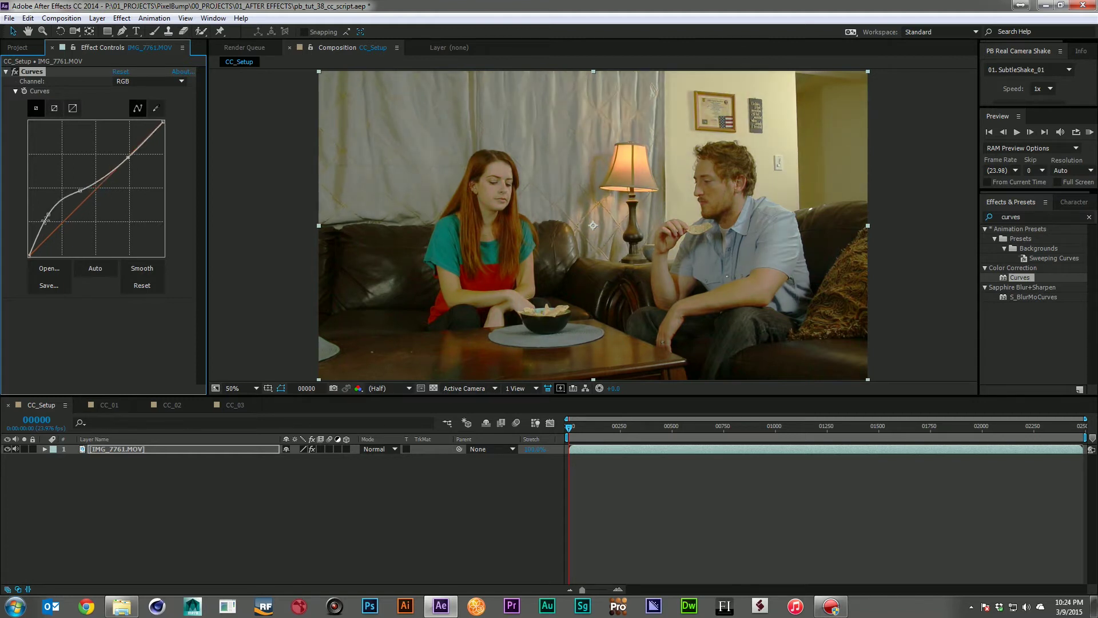
drag(46, 219, 59, 228)
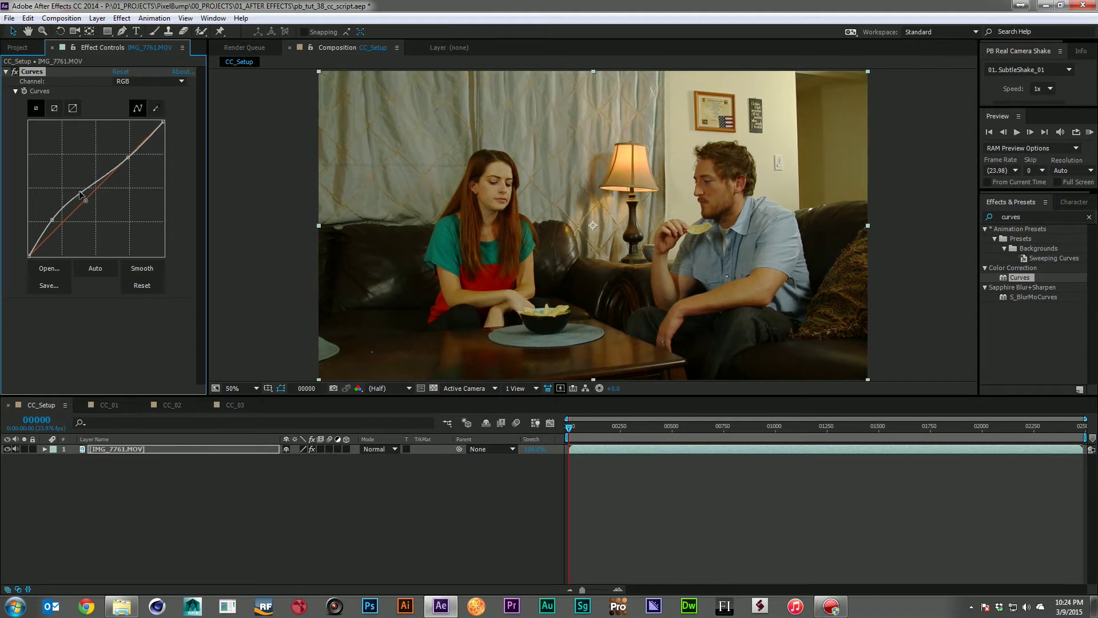
drag(79, 190, 78, 187)
drag(129, 155, 127, 155)
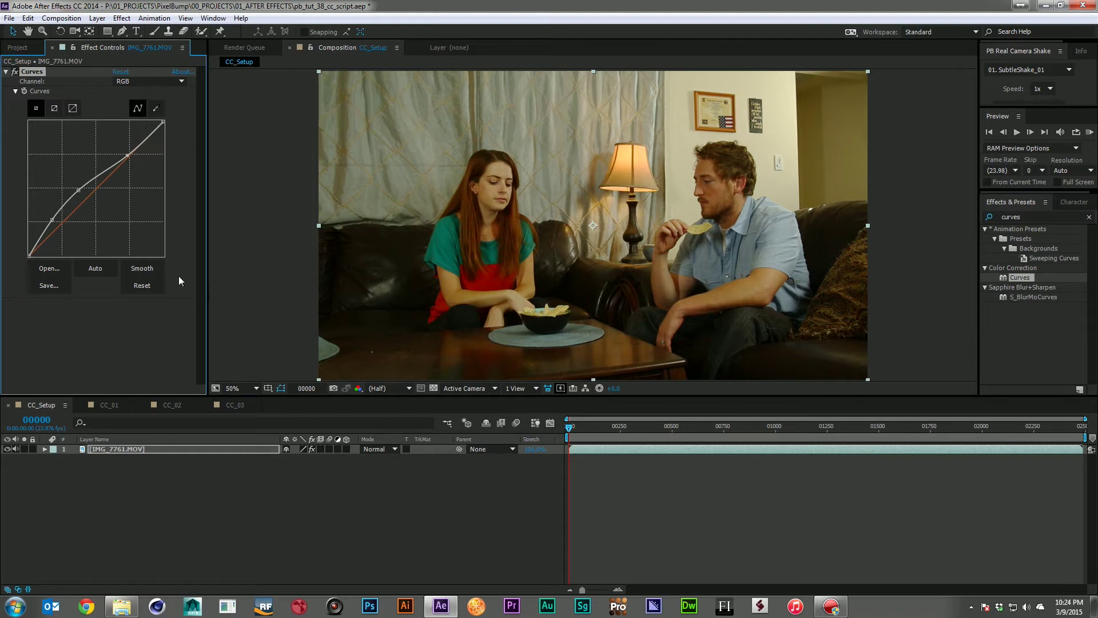
mouse_move(89, 182)
mouse_down()
mouse_move(97, 191)
mouse_move(94, 174)
mouse_move(99, 181)
mouse_up()
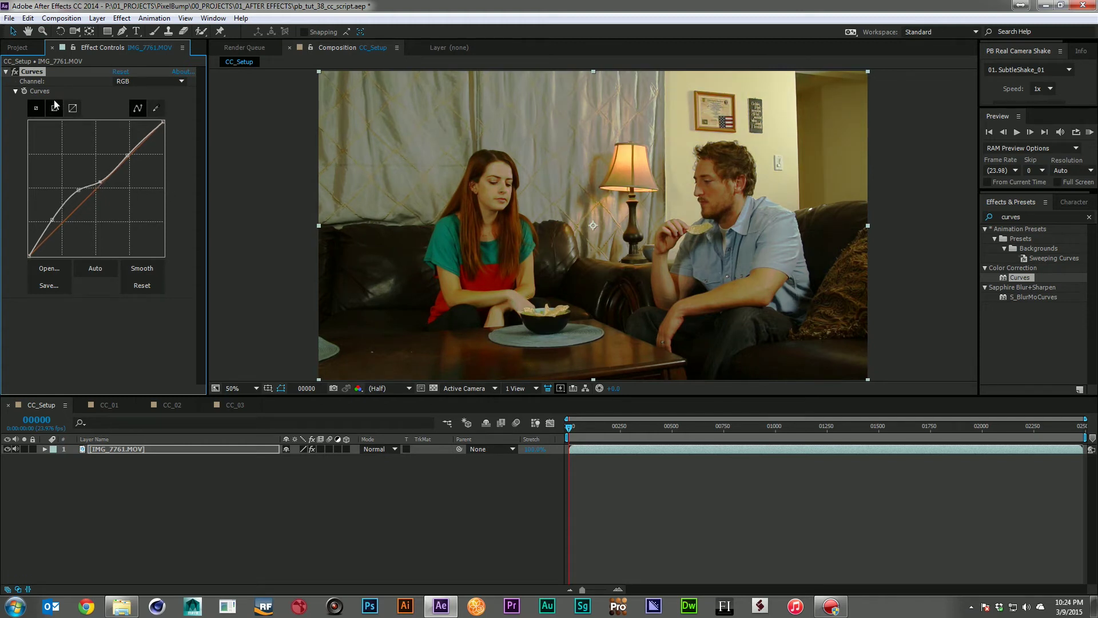
click(122, 73)
click(134, 81)
- Bow the Red and Green curves slightly down to reduce red and green
click(148, 106)
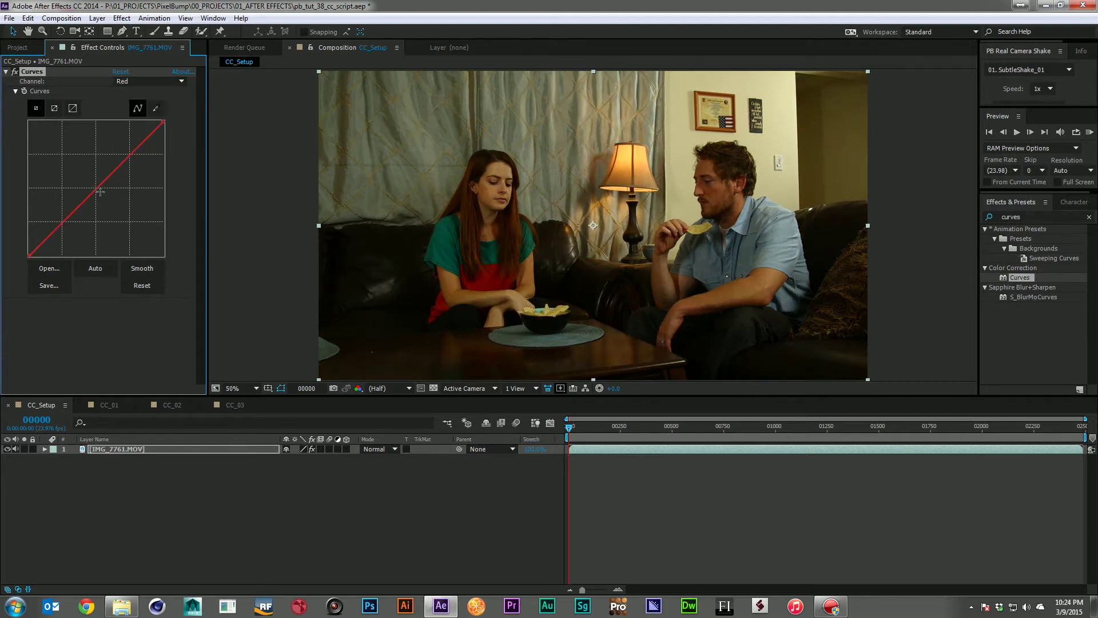
drag(99, 187, 98, 190)
click(136, 82)
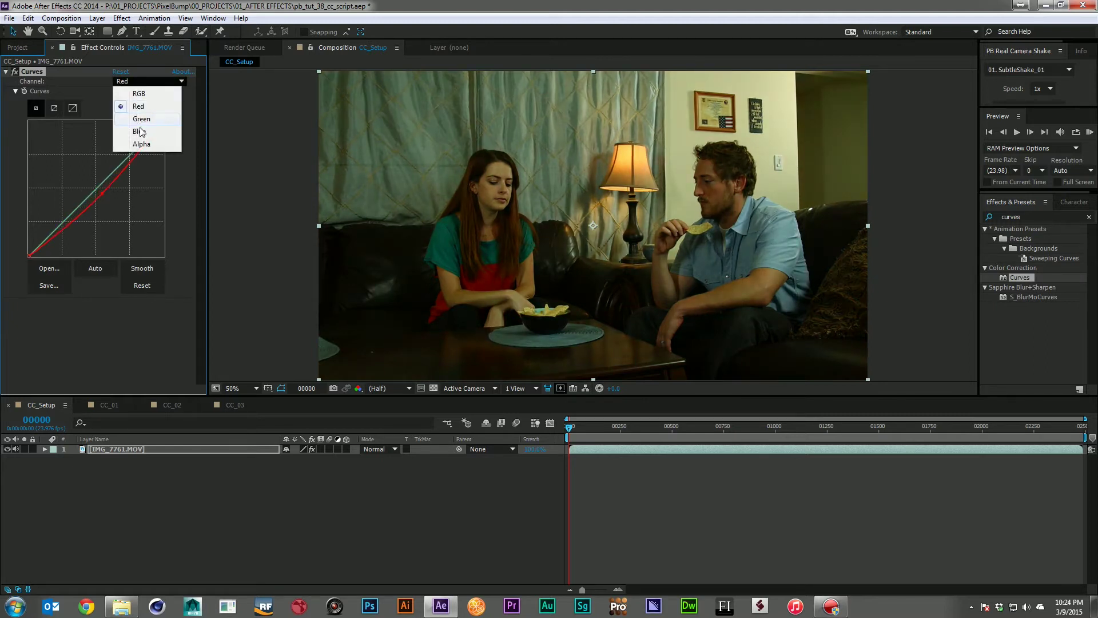
click(142, 118)
drag(97, 188, 98, 191)
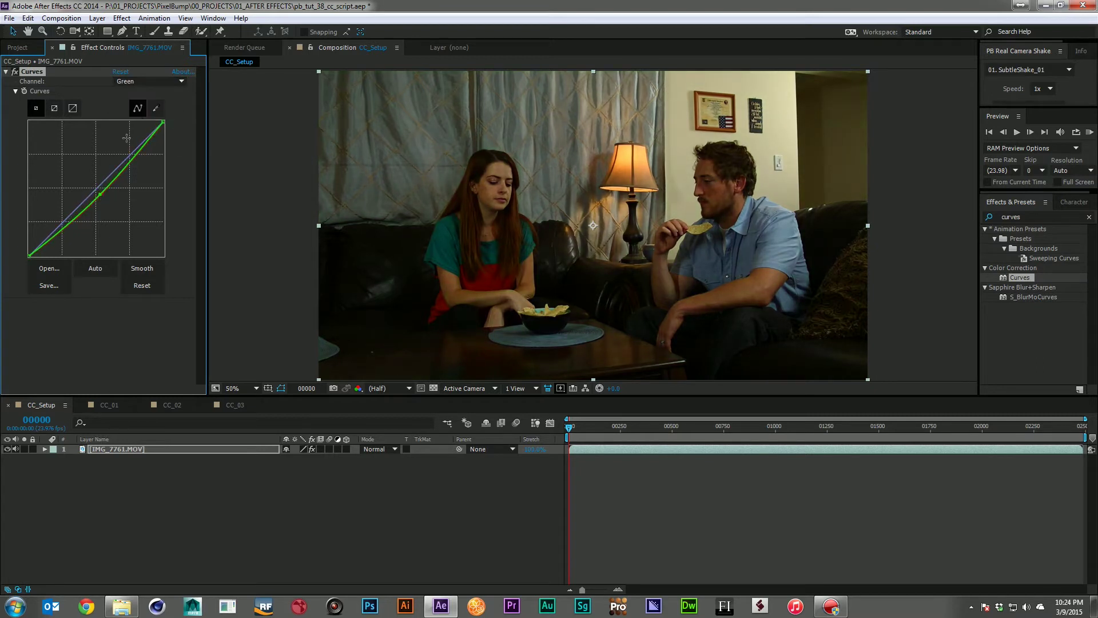
- Lift the combined RGB curve, then delete the Curves effect from the layer
click(142, 81)
click(132, 93)
drag(96, 188, 87, 179)
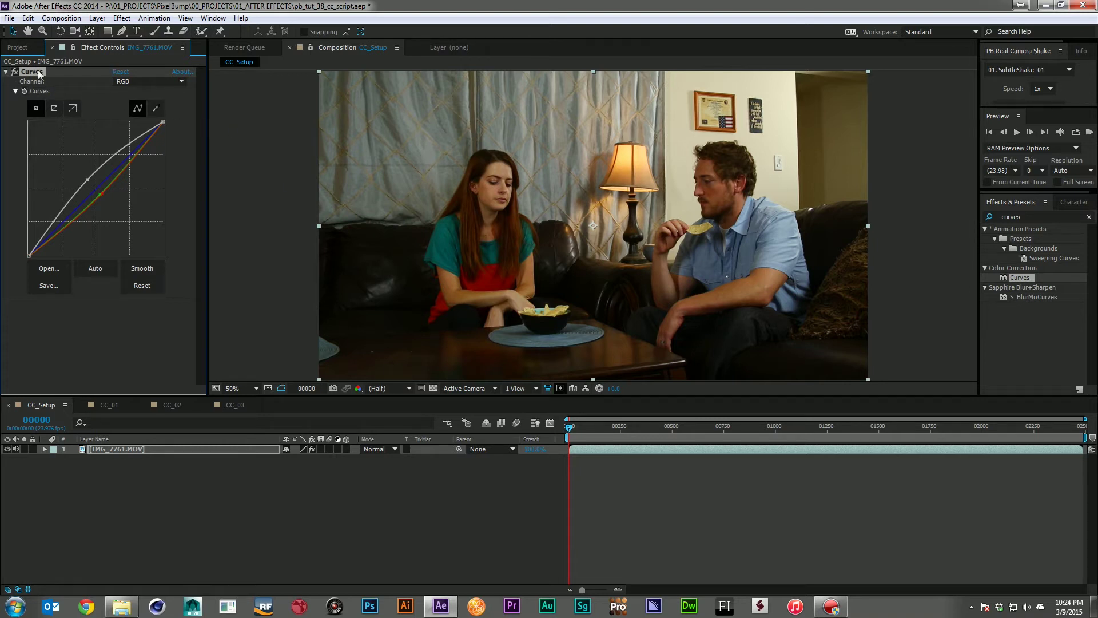
key(Delete)
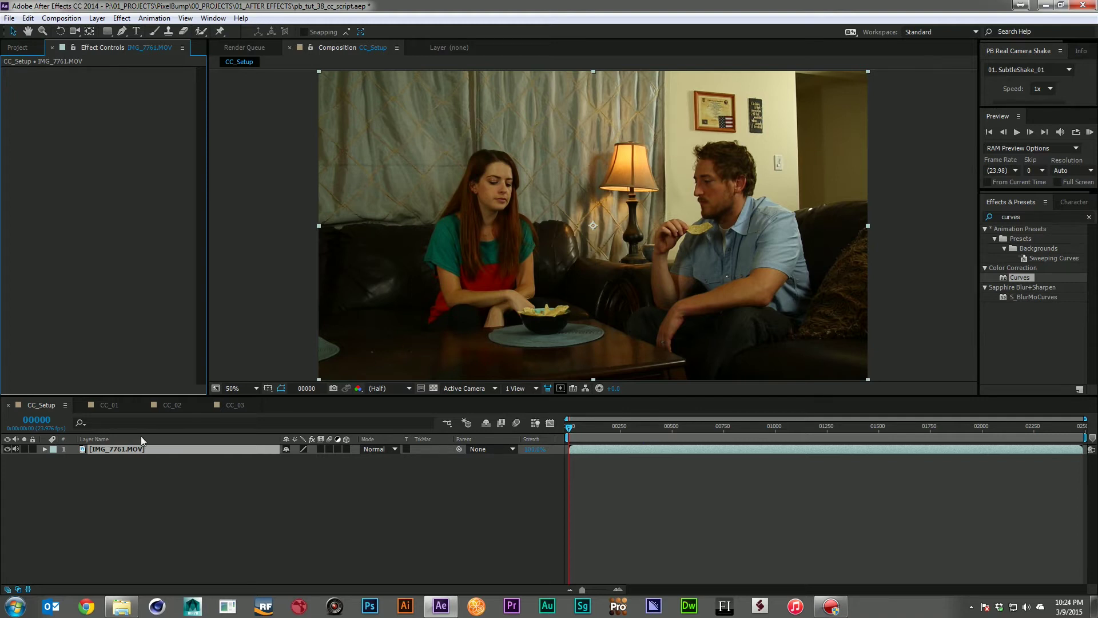
- Duplicate IMG_7761.MOV and make the top copy black and white using Hue/Saturation at -100
click(113, 451)
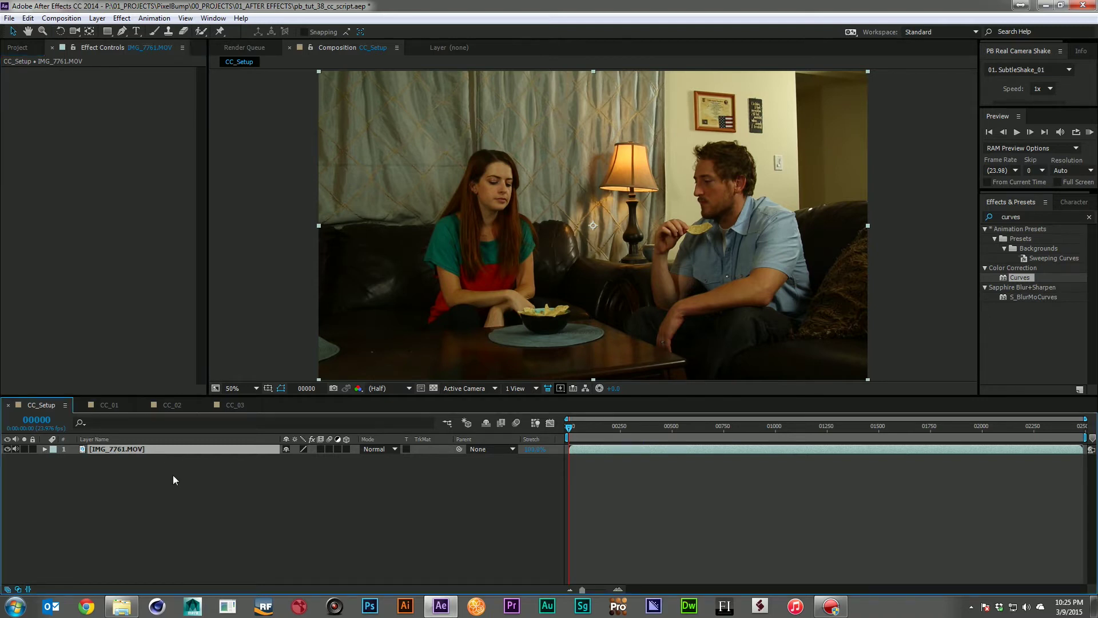
key(ctrl+d)
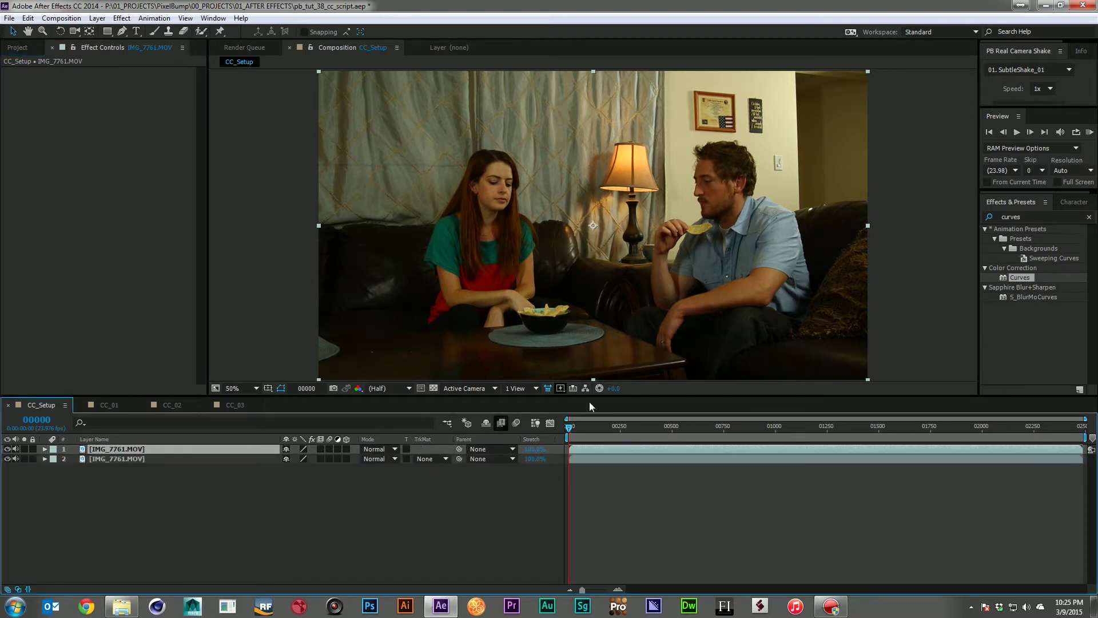
click(1040, 218)
key(ctrl+a)
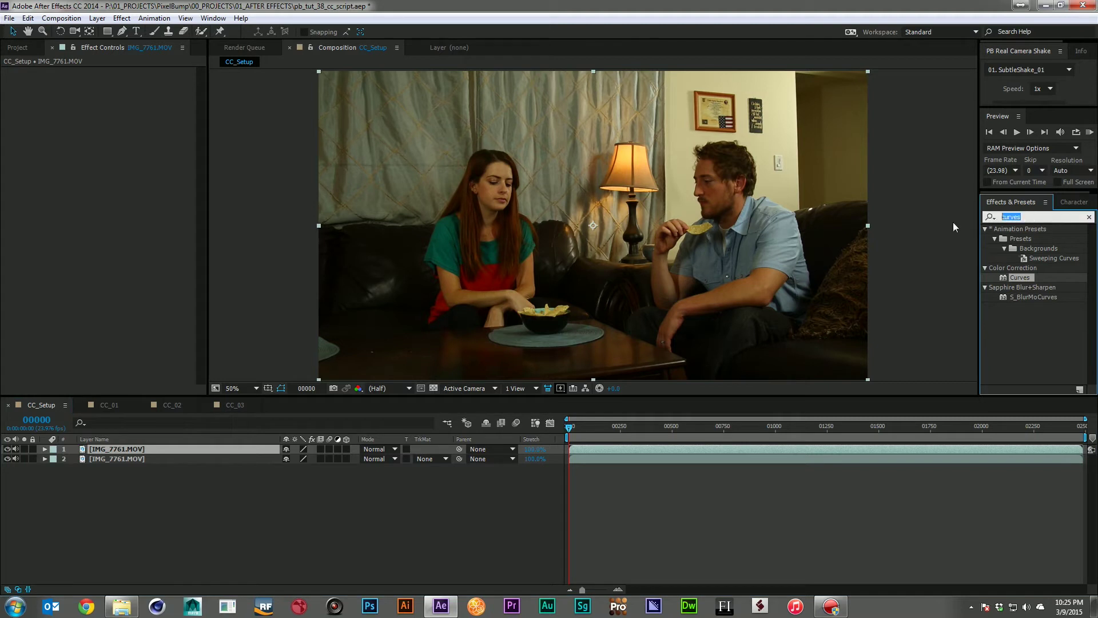
text(hue/sat)
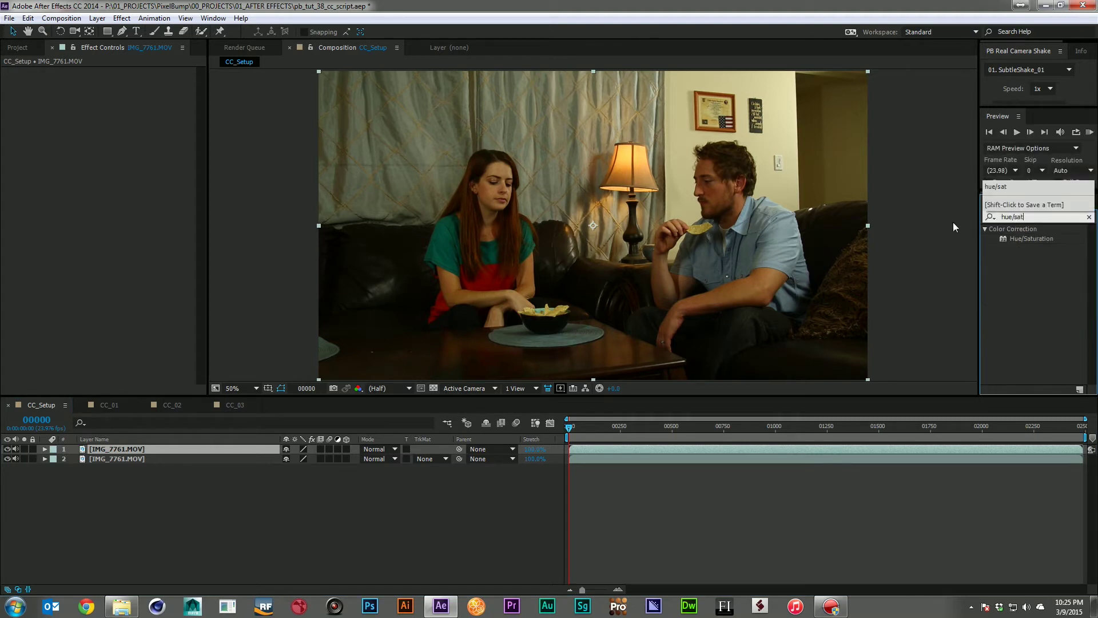
drag(1023, 239, 158, 449)
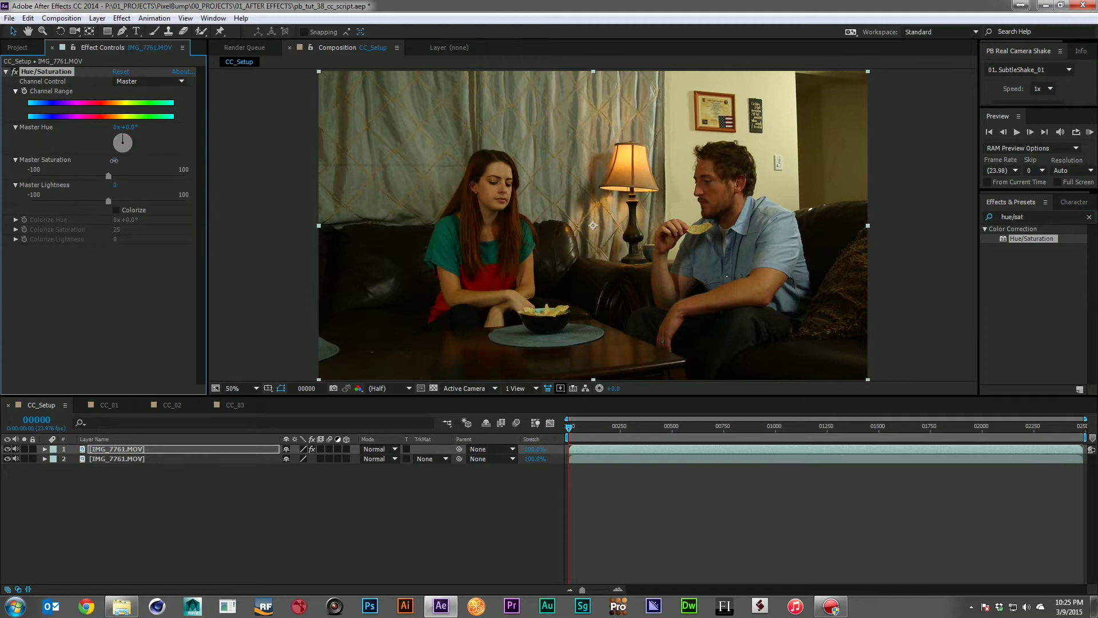
drag(108, 175, 2, 179)
- Add Levels to the top copy with Input Black 42 and Input White 138
click(1021, 216)
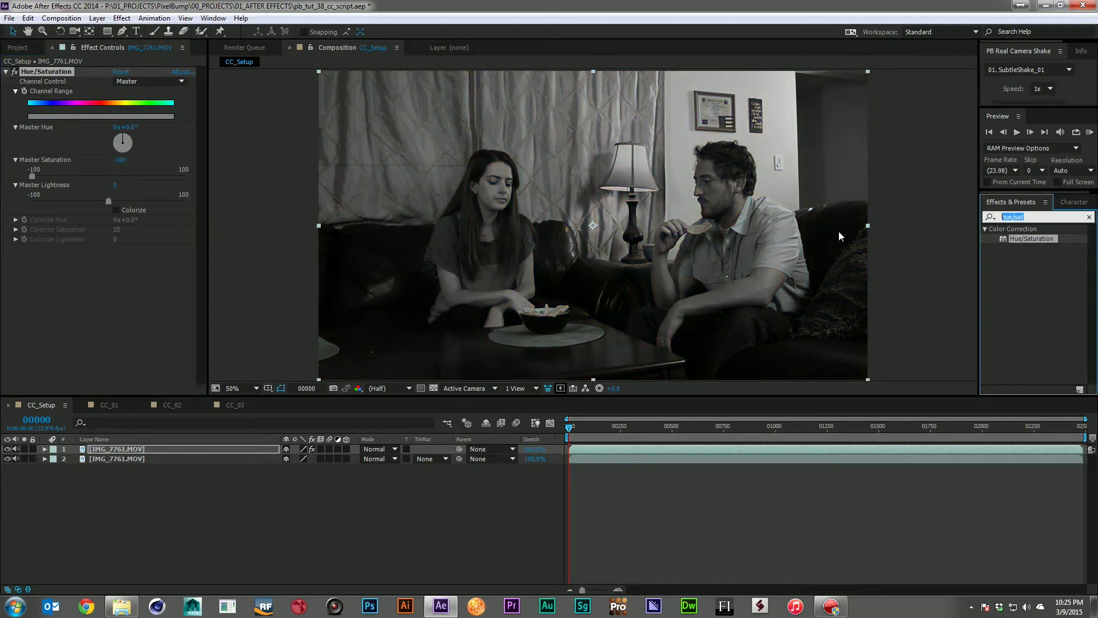
text(level)
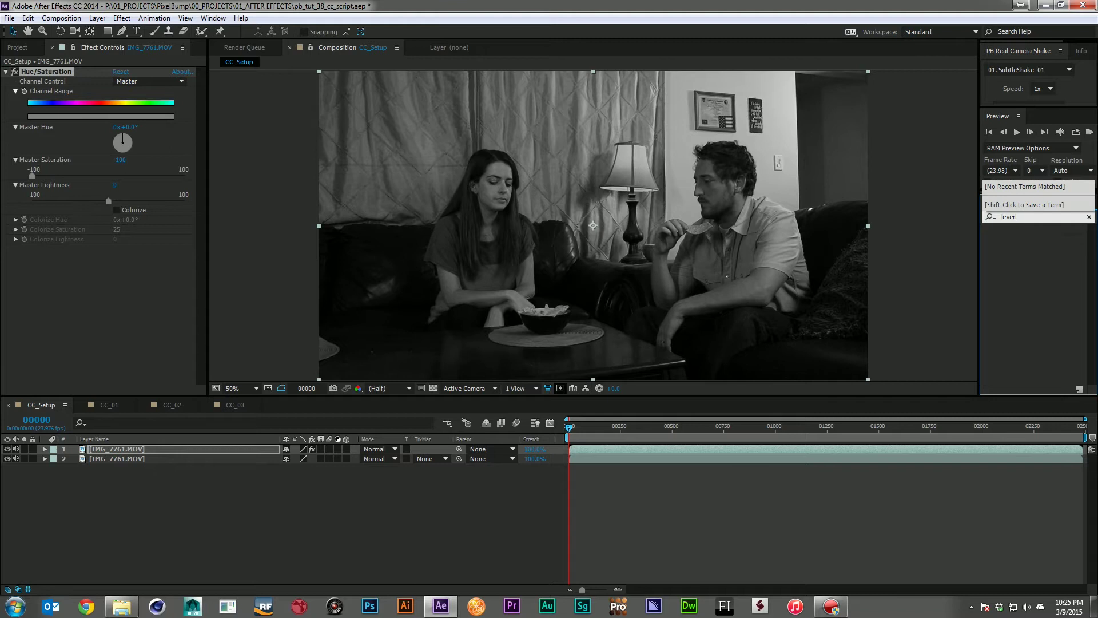
text(s)
click(996, 298)
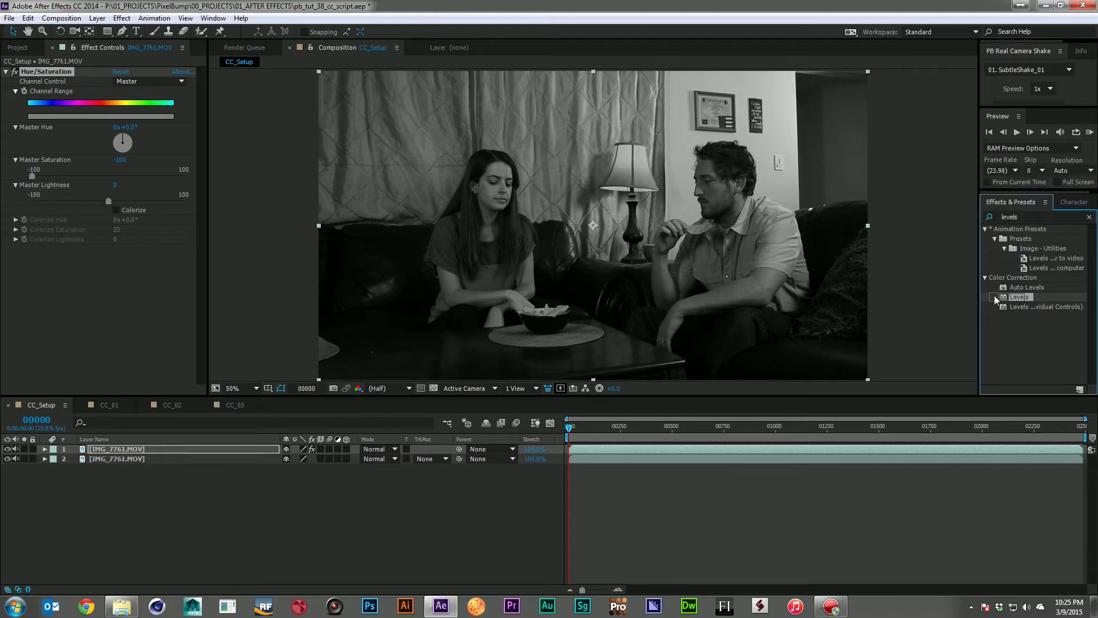
drag(995, 298, 121, 314)
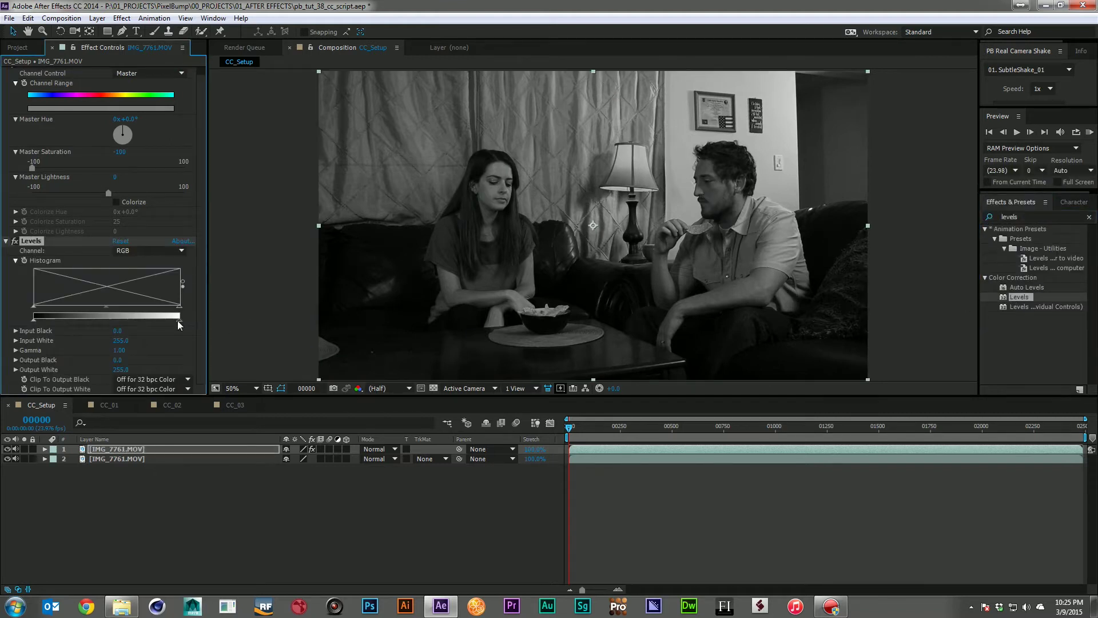
drag(179, 312, 114, 316)
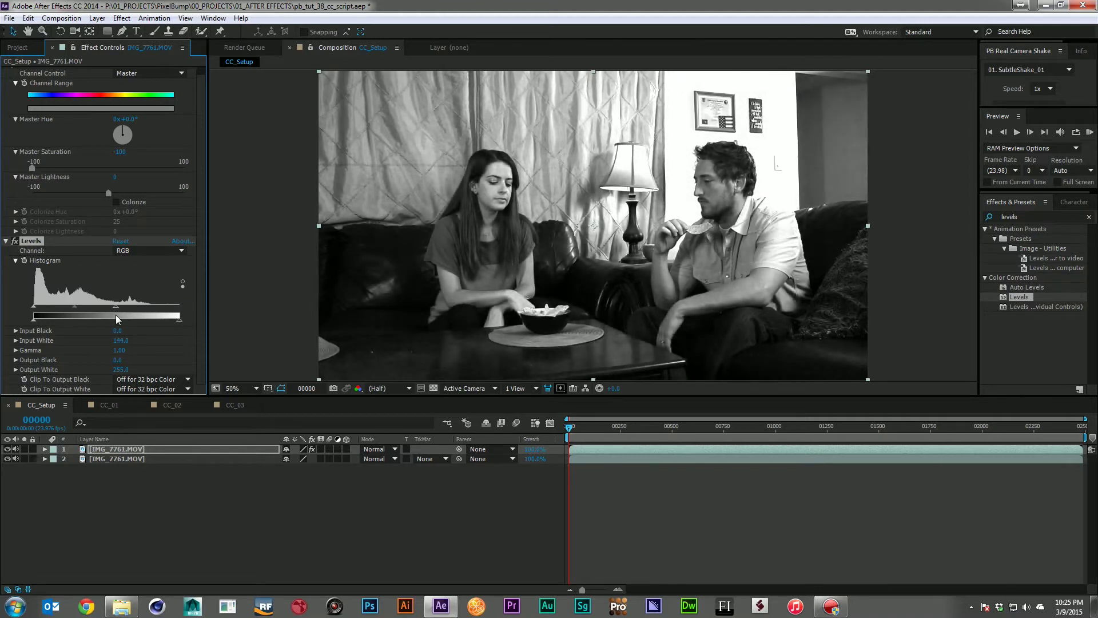
drag(33, 307, 63, 308)
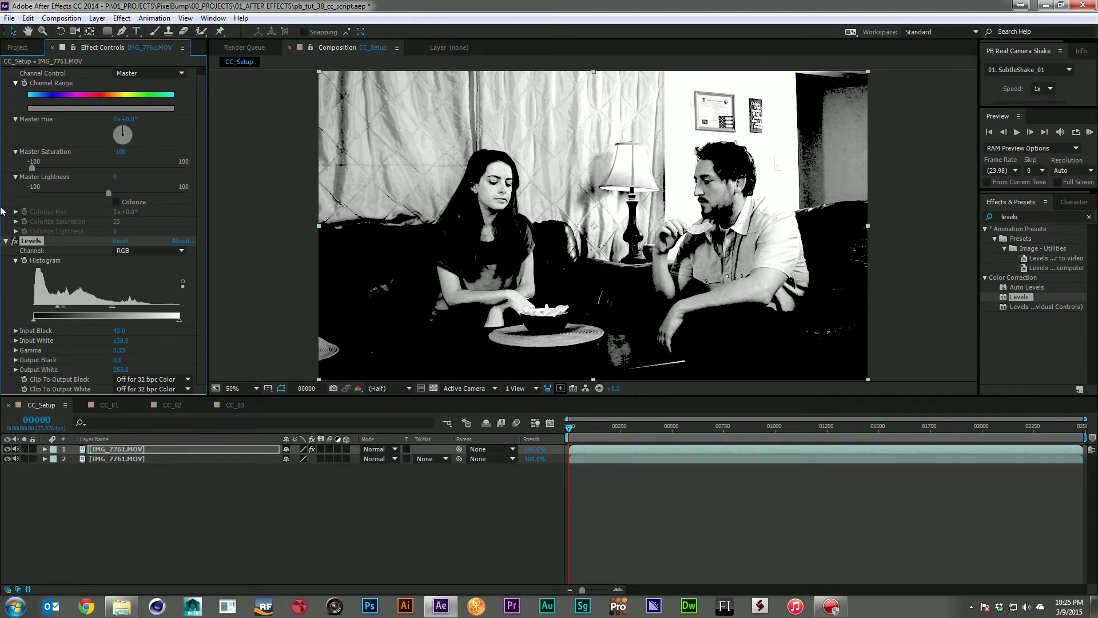
click(144, 451)
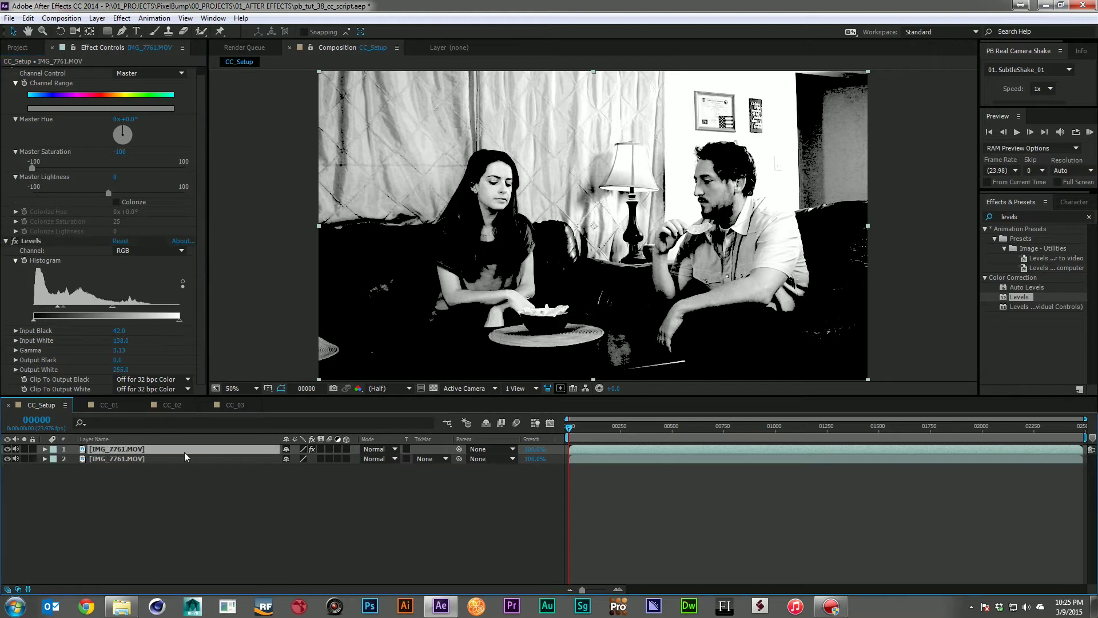
- Duplicate the graded top layer and add an adjustment layer named Shadows
key(ctrl+d)
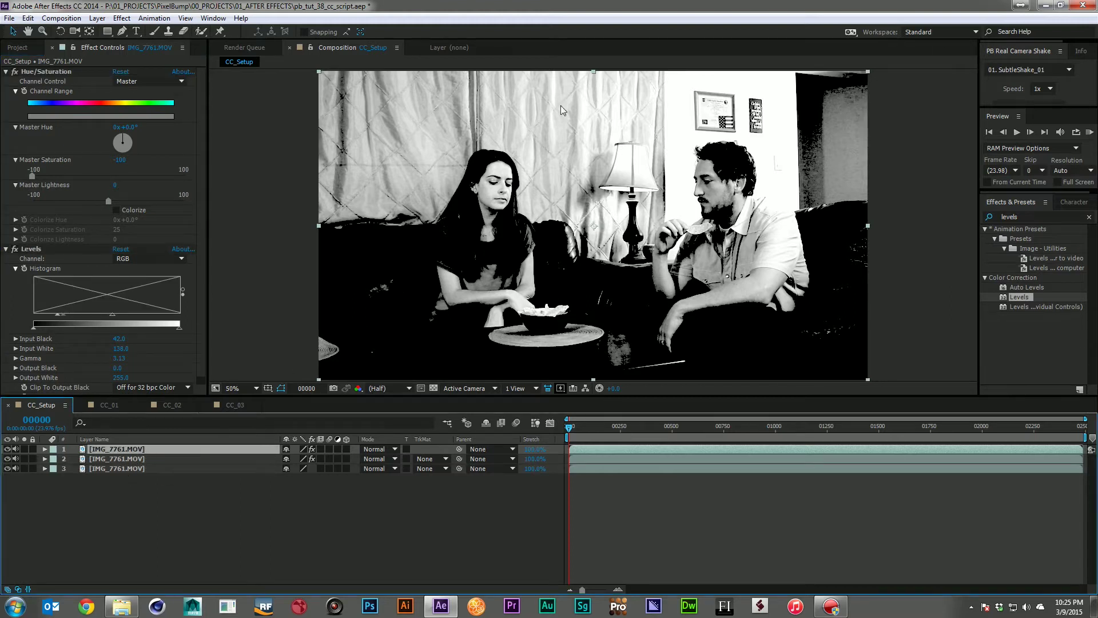
right_click(226, 503)
mouse_move(288, 377)
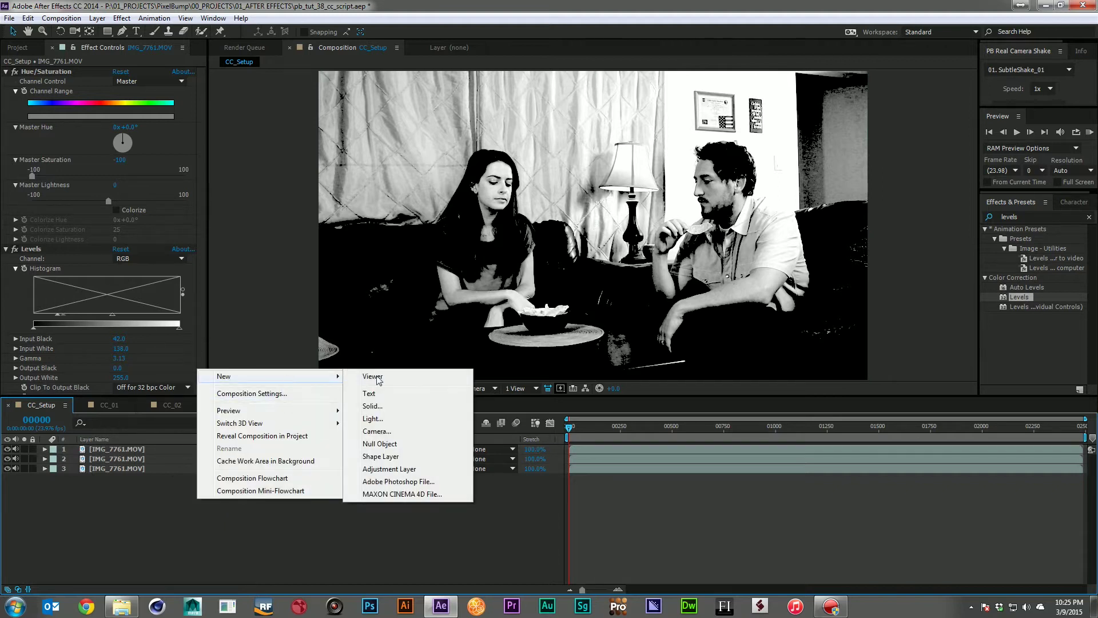
click(423, 467)
key(Return)
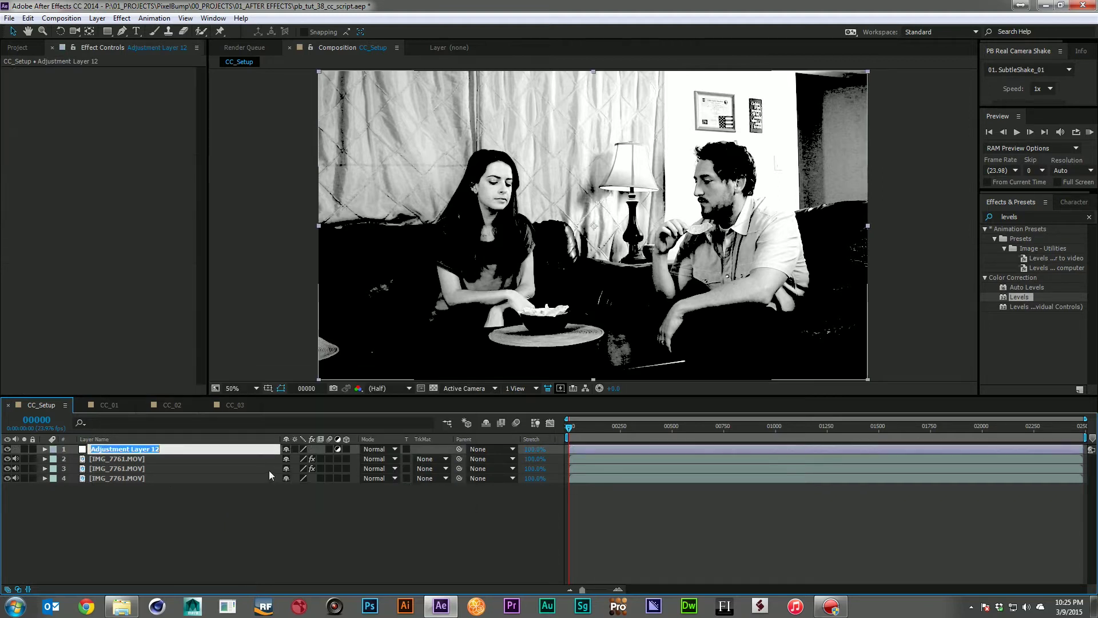
text(Shadows)
key(Return)
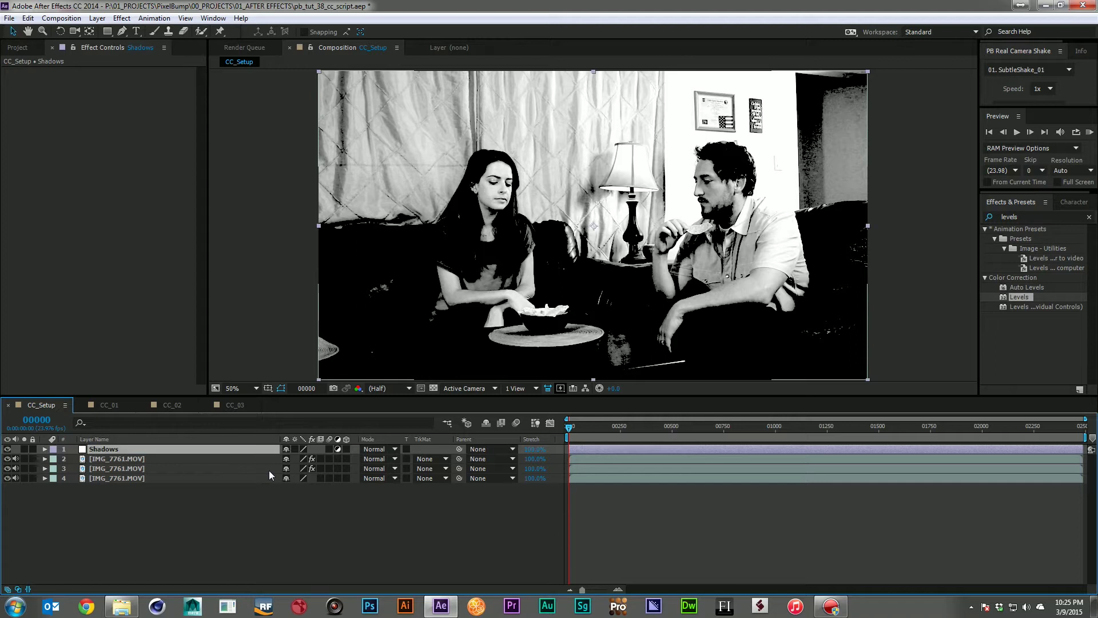
- Add a second adjustment layer named Highlights and move it third in the stack
right_click(239, 491)
mouse_move(274, 369)
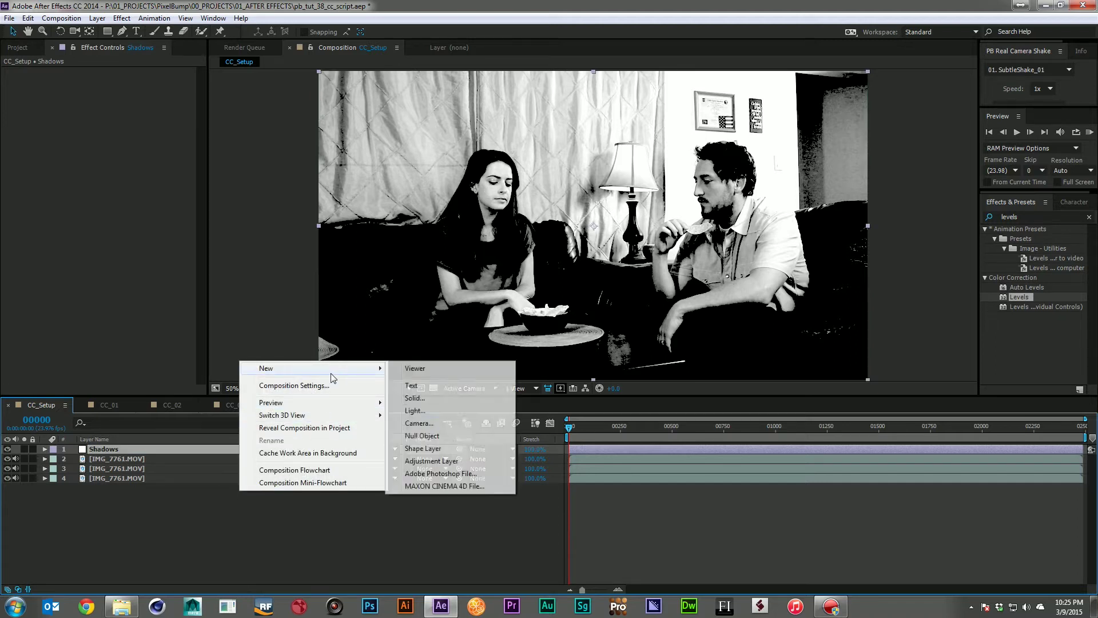
click(436, 461)
key(Return)
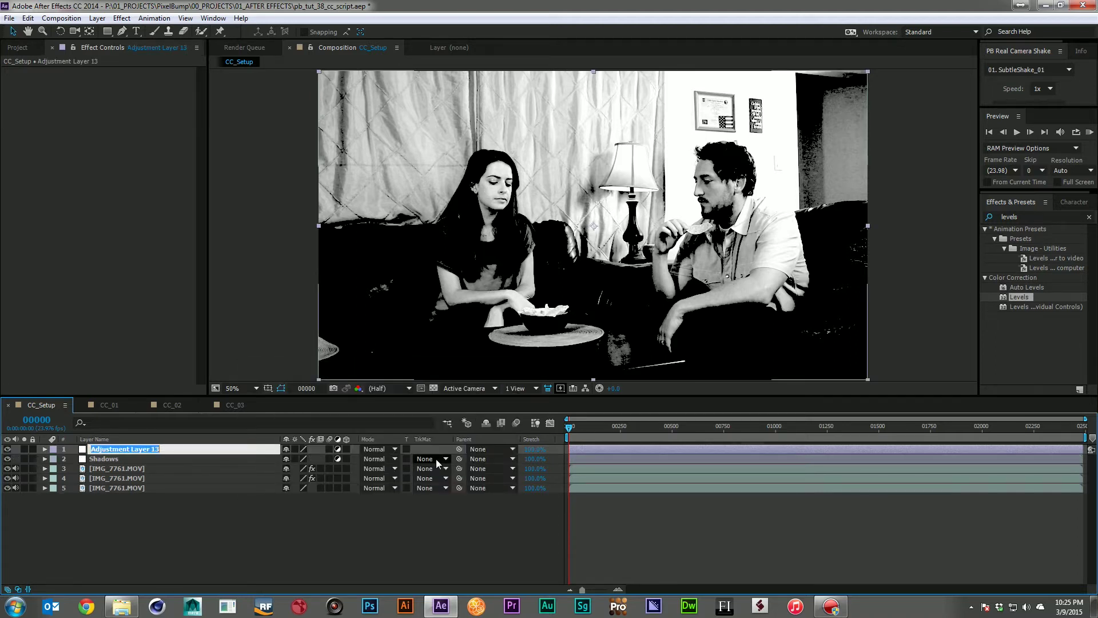
text(Hi8g)
text(hl)
text(ights)
key(Return)
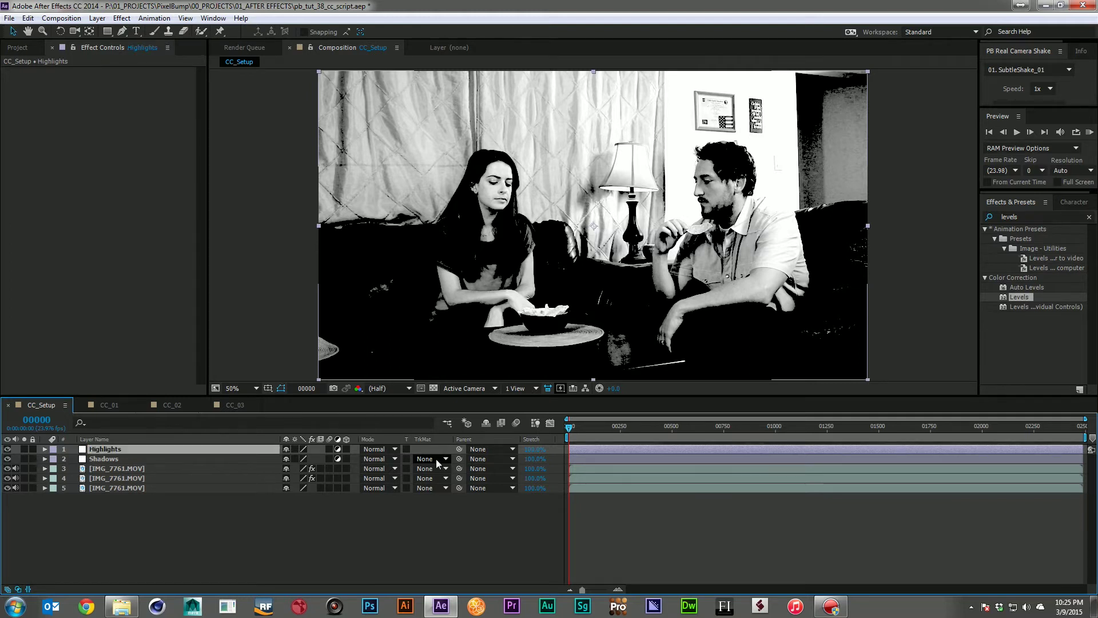
drag(152, 451, 151, 470)
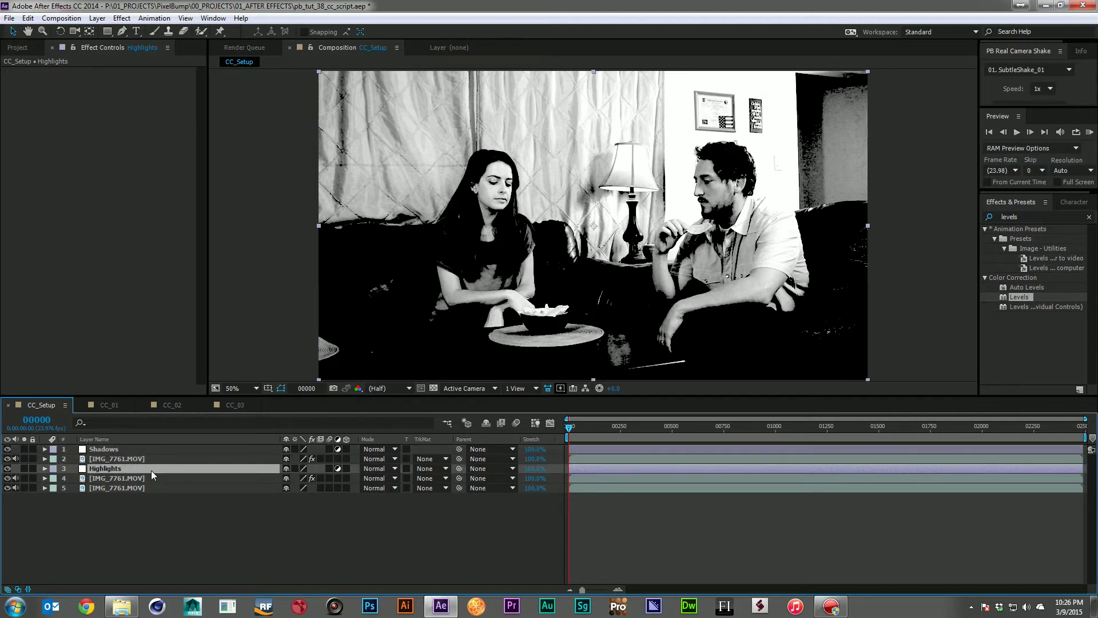
- Move the Shadows adjustment layer down to fourth in the stack
click(135, 440)
click(136, 439)
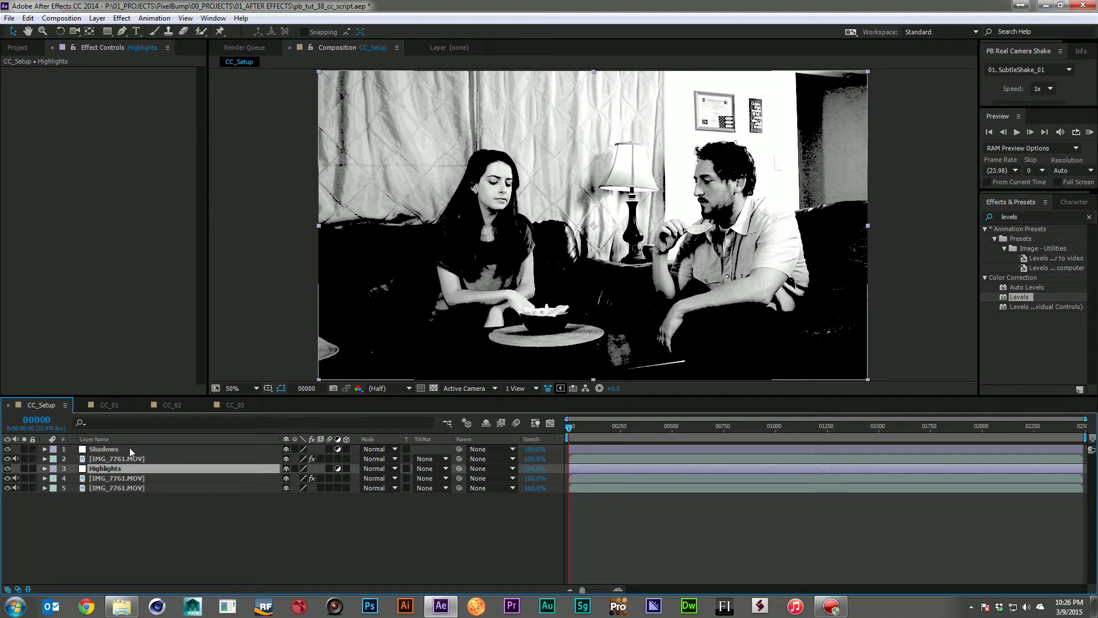
drag(130, 448, 131, 486)
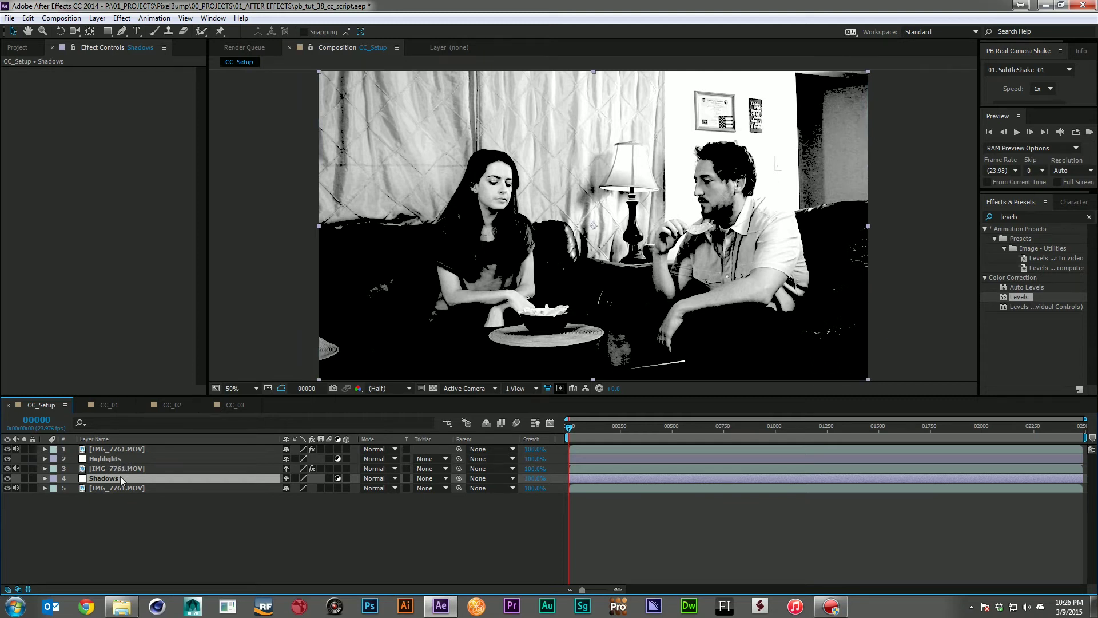
- Set Highlights to Luma Matte and Shadows to Luma Inverted Matte, then add Levels to Highlights
click(438, 467)
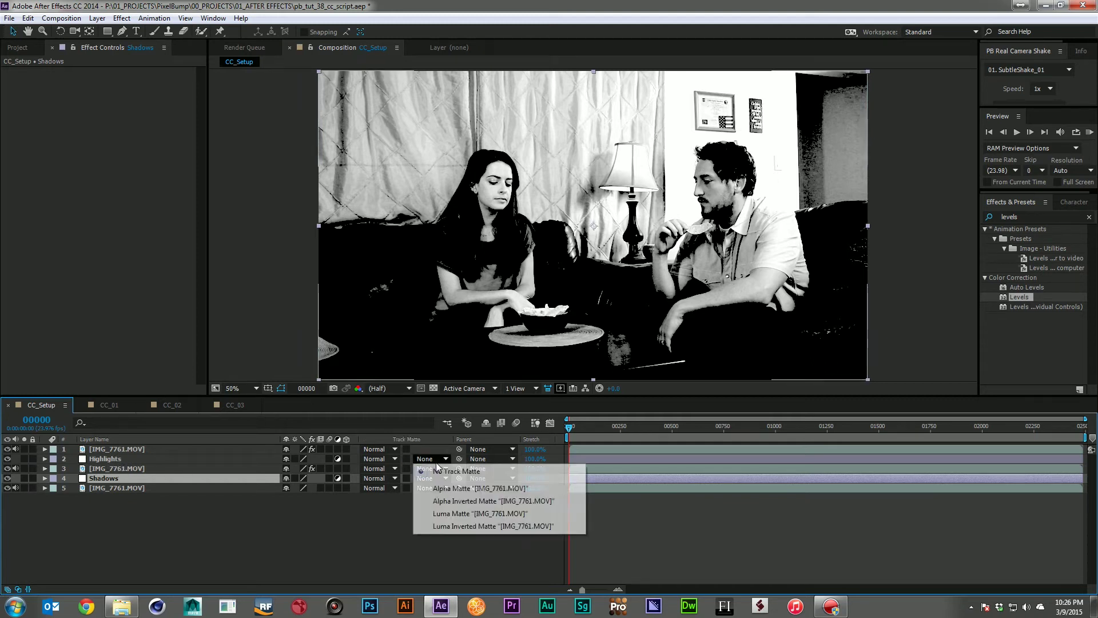
click(462, 513)
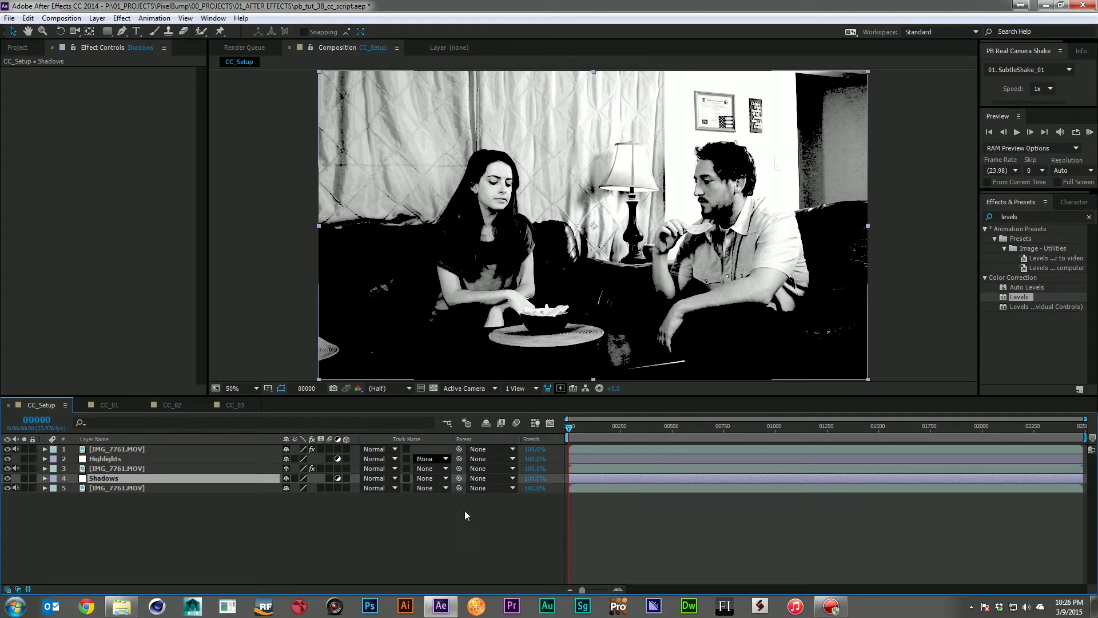
click(433, 479)
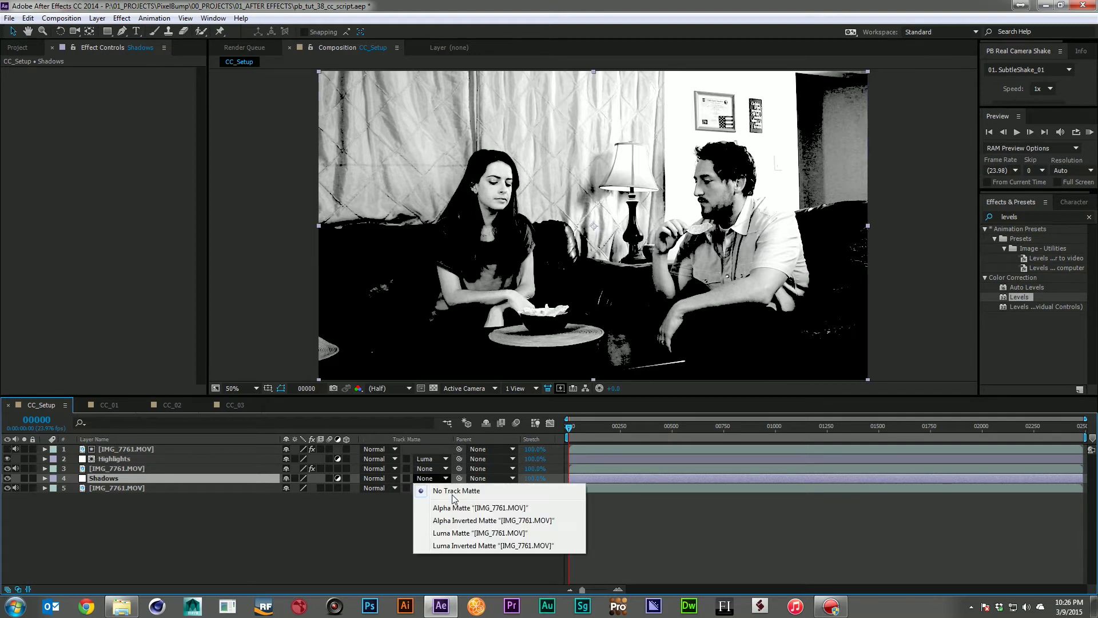
click(476, 546)
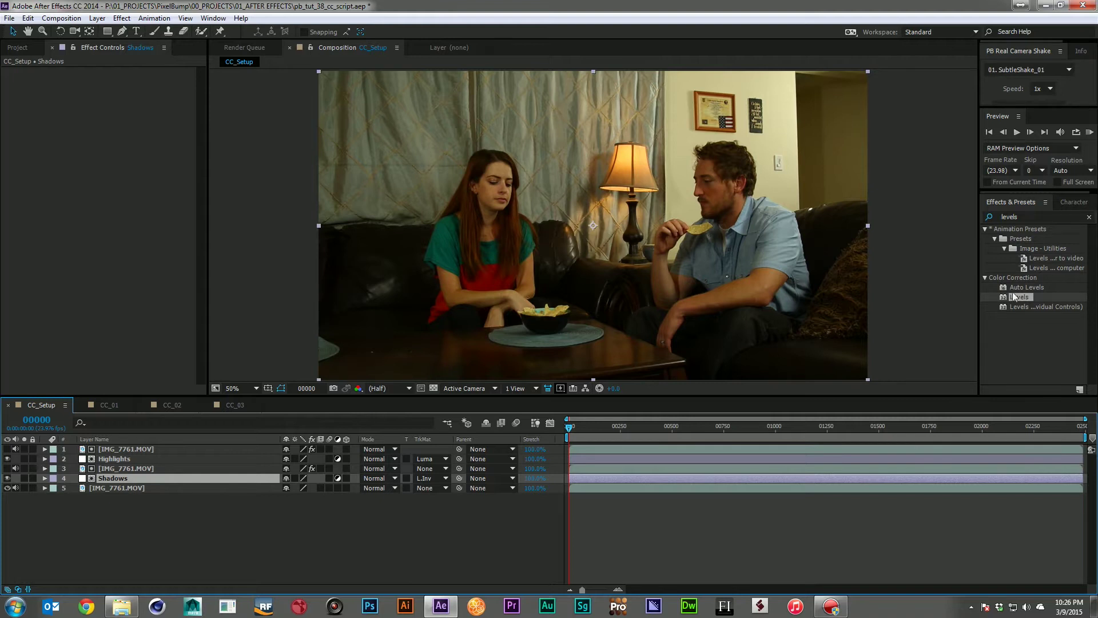
drag(1014, 297, 103, 457)
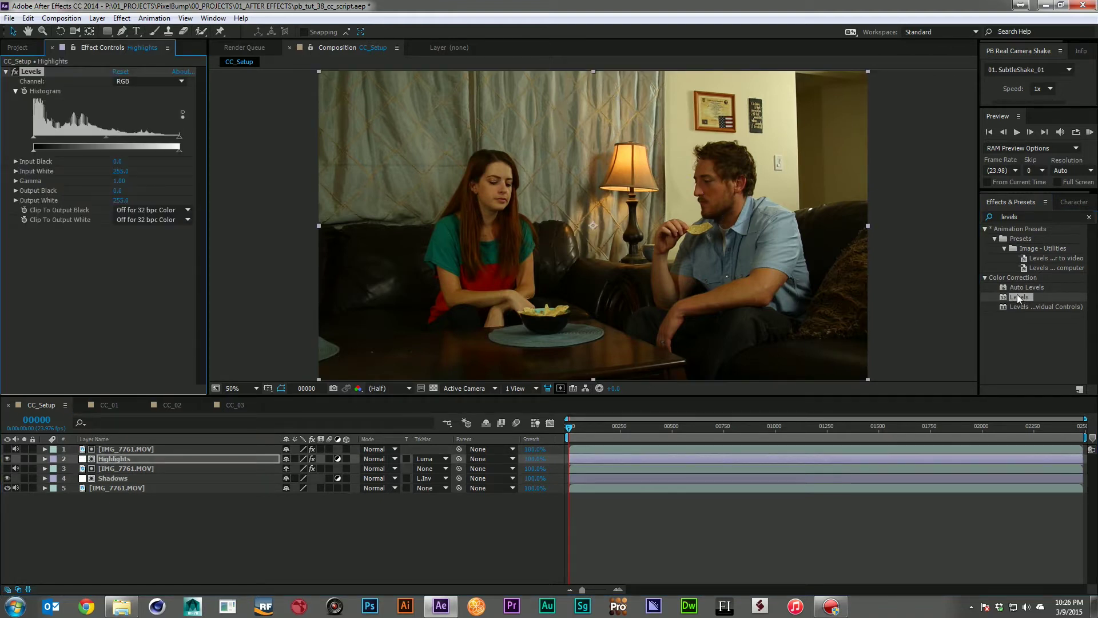
- Add Levels to Shadows and raise gamma to 1.37 on Highlights and 1.34 on Shadows
drag(1018, 298, 114, 476)
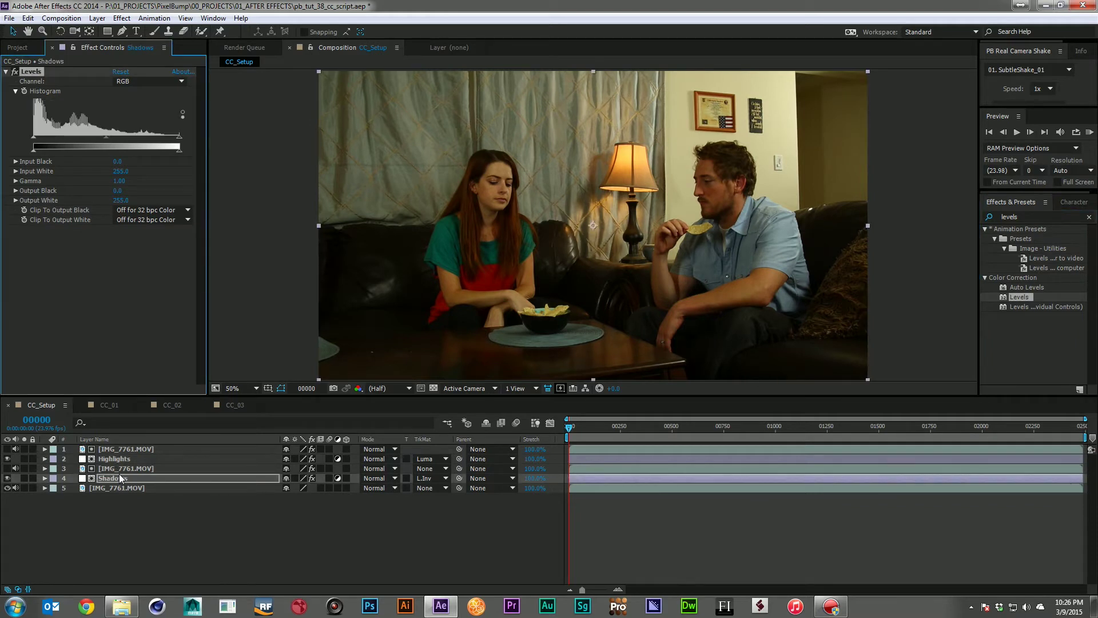
click(119, 456)
click(139, 82)
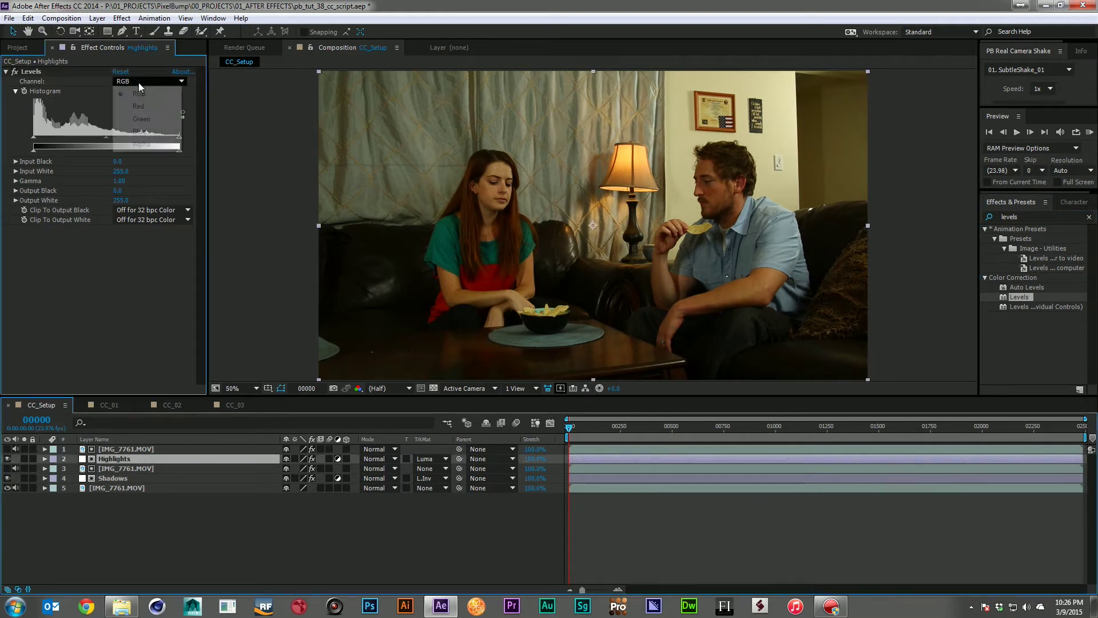
click(119, 291)
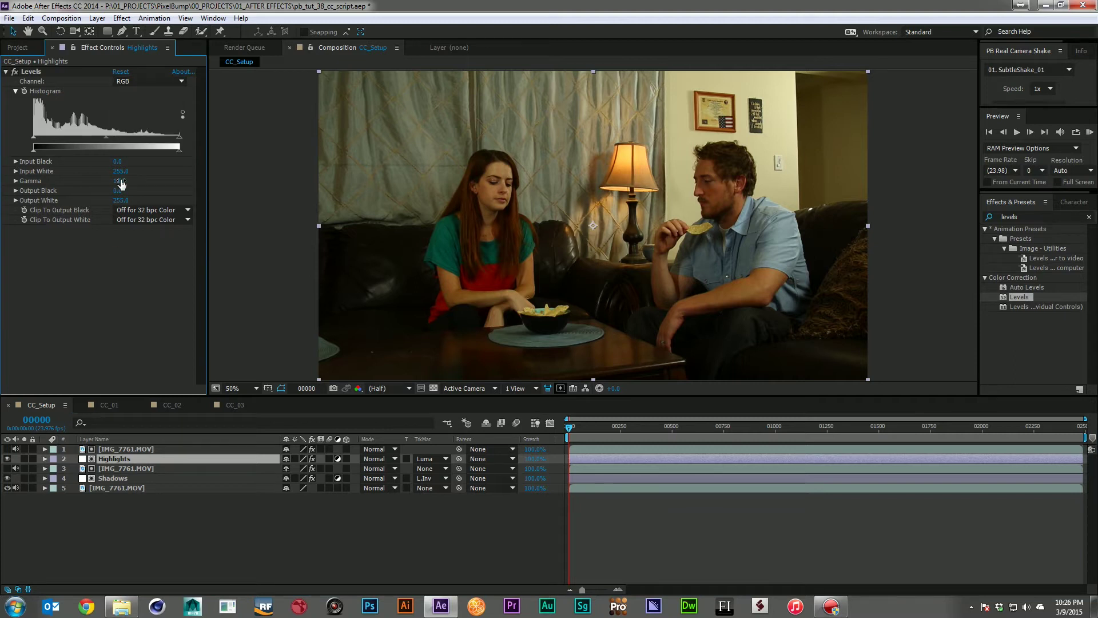
drag(124, 180, 146, 183)
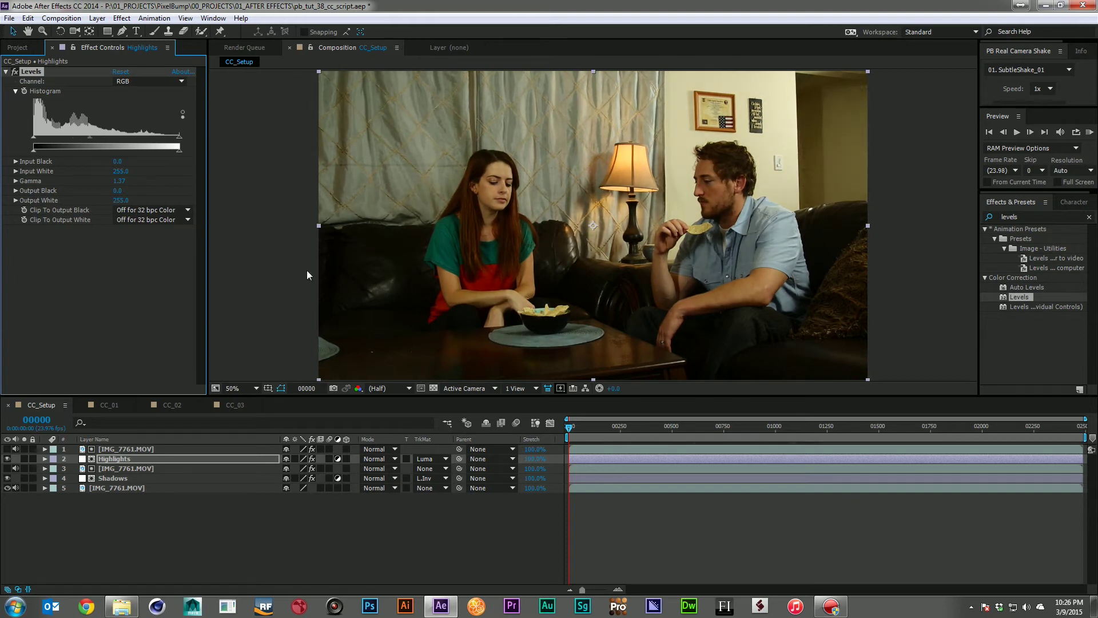
click(122, 479)
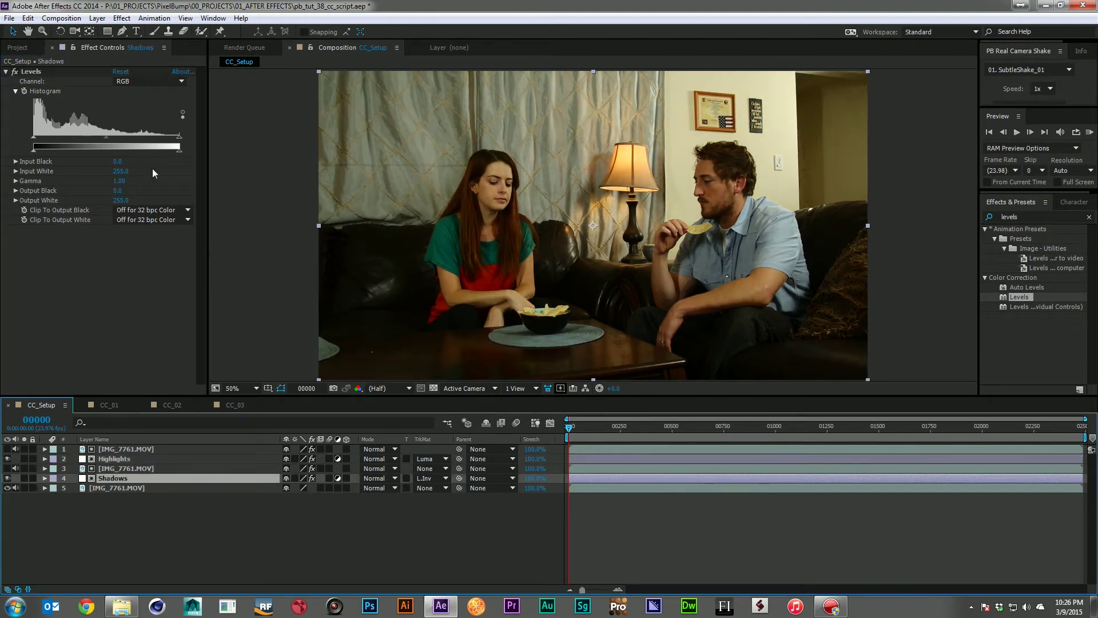
drag(119, 180, 138, 182)
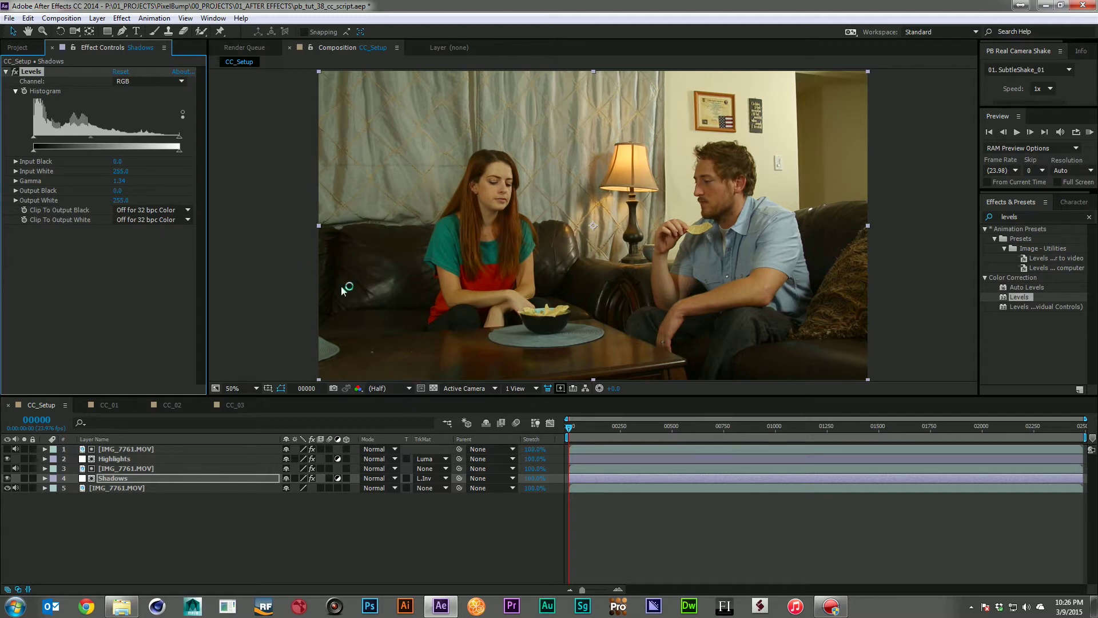
- Switch the Highlights Levels channel to Red, then to Green
click(131, 458)
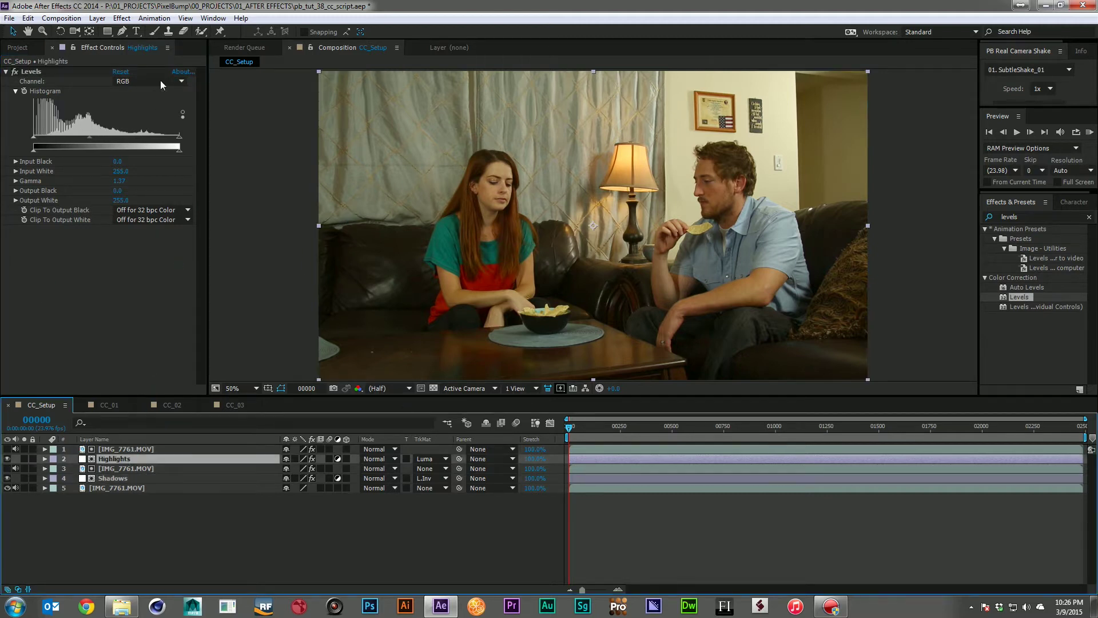
click(162, 82)
click(154, 108)
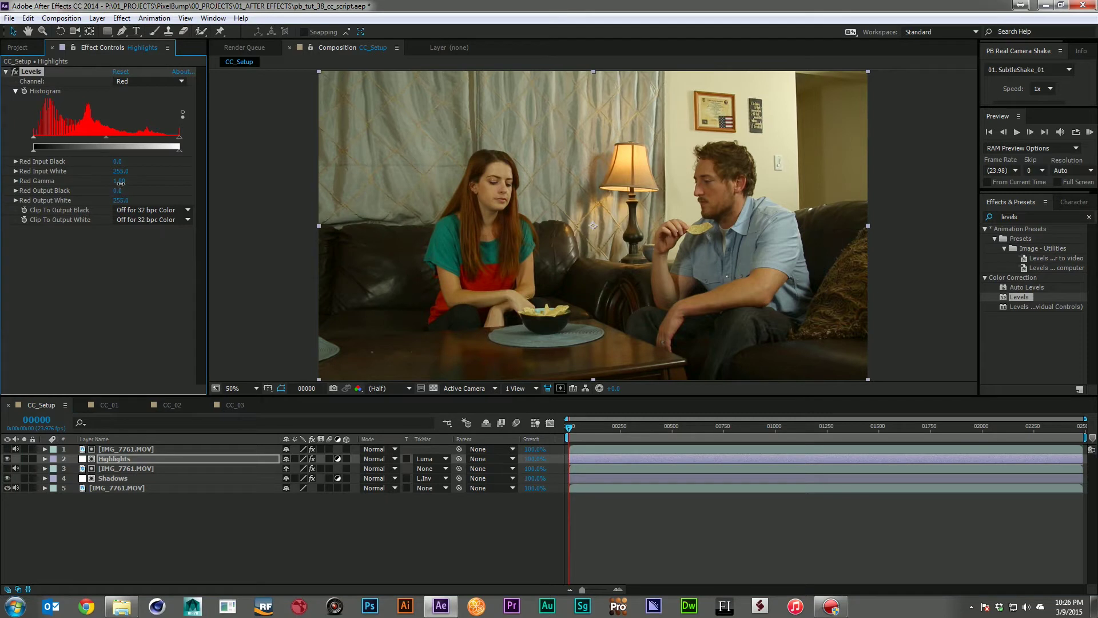
click(145, 87)
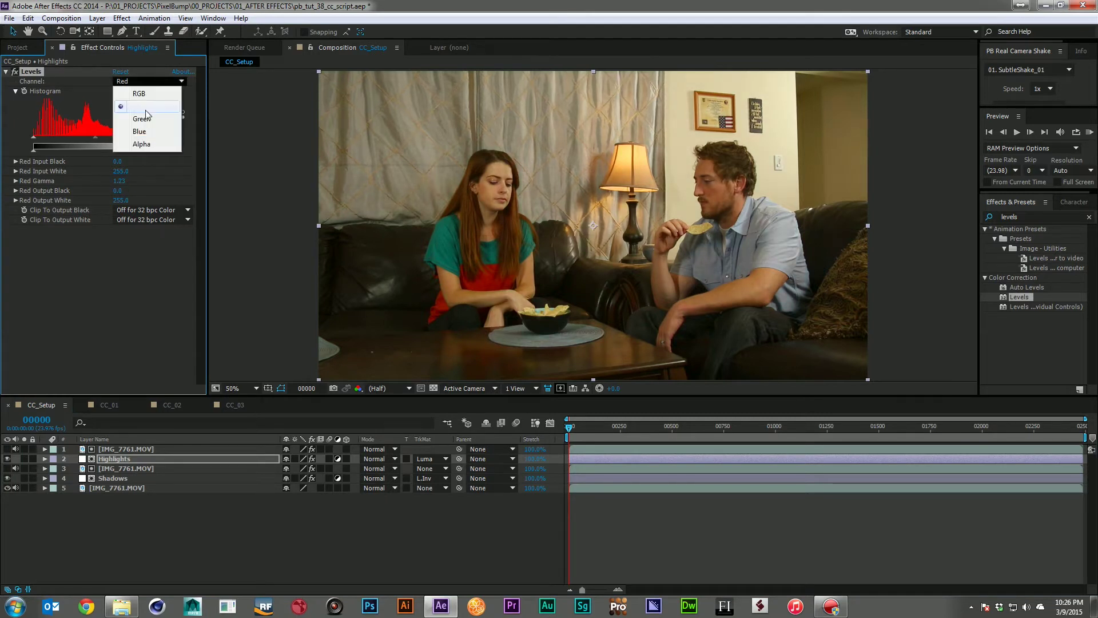
click(147, 118)
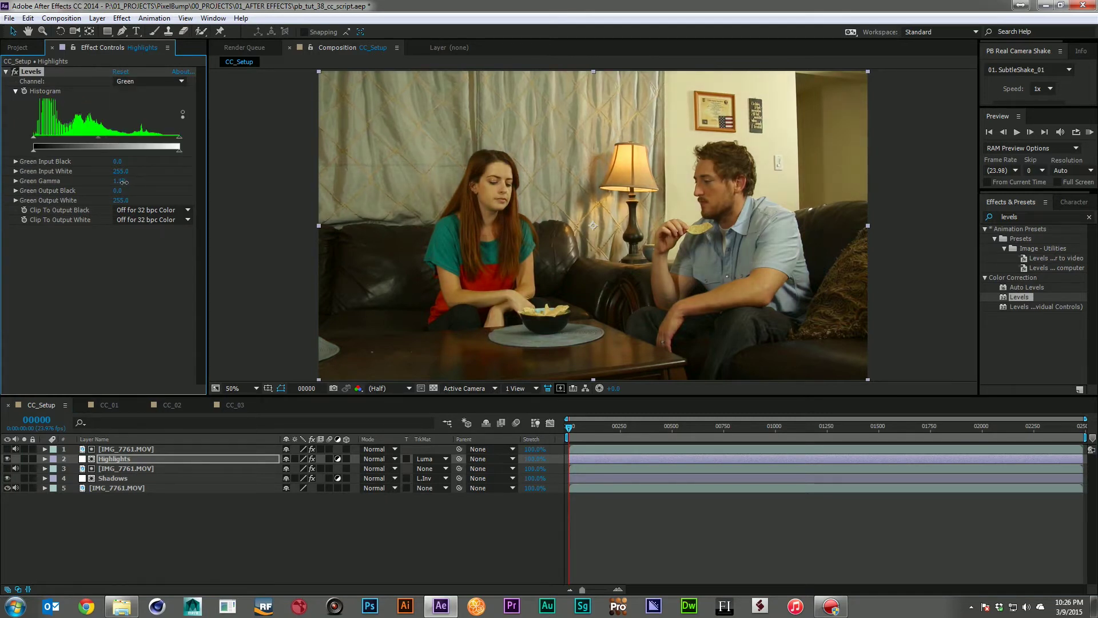
- Switch the Shadows Levels channel to Blue, then to Green
click(129, 478)
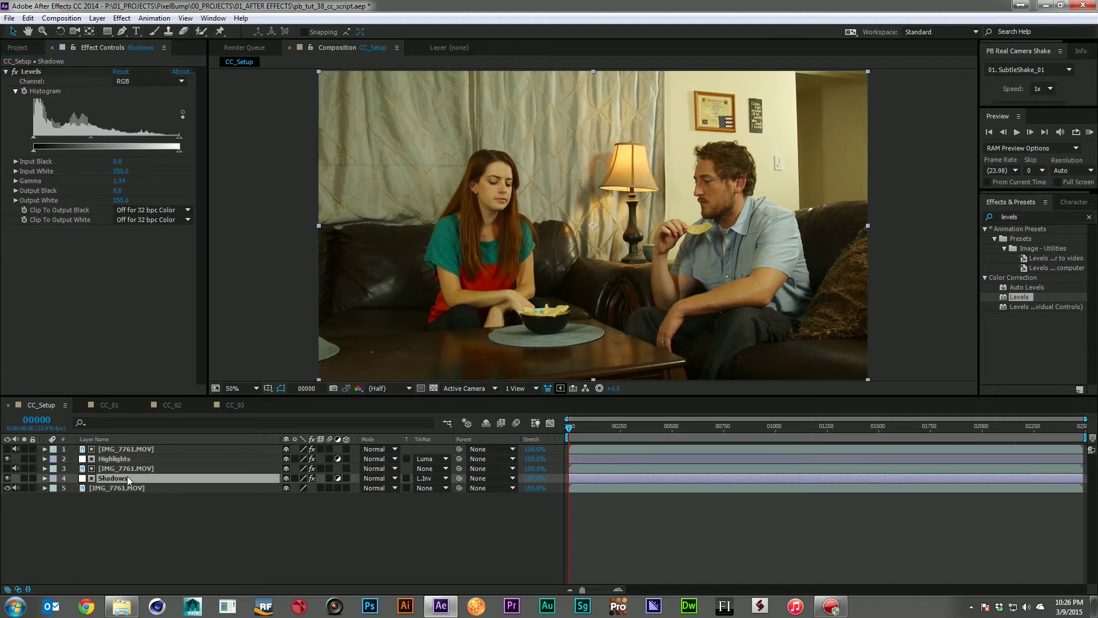
click(144, 83)
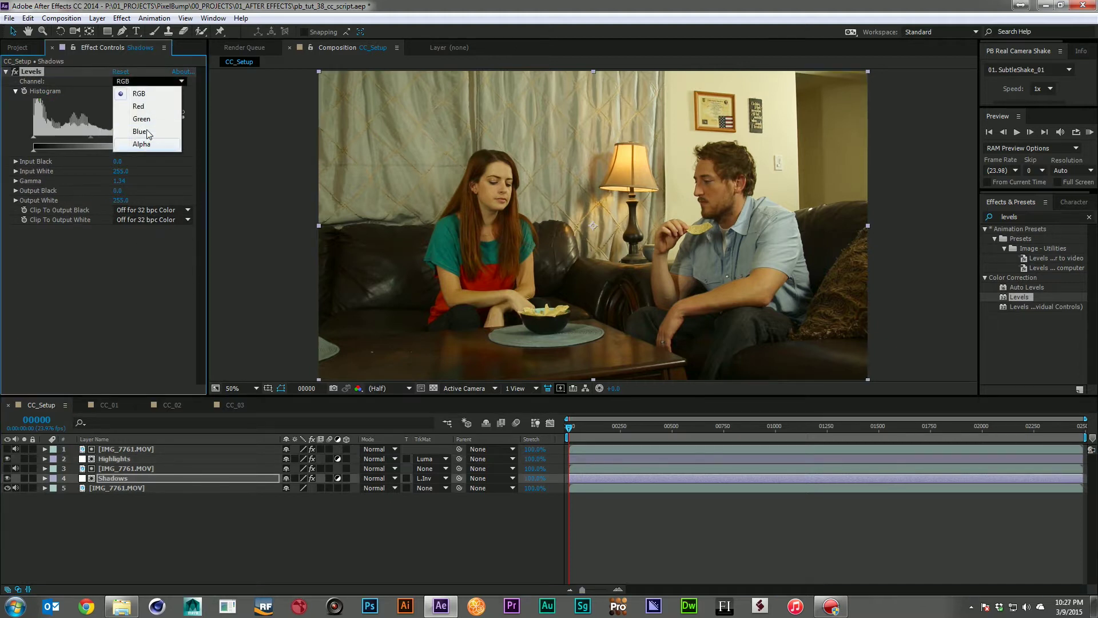
click(147, 128)
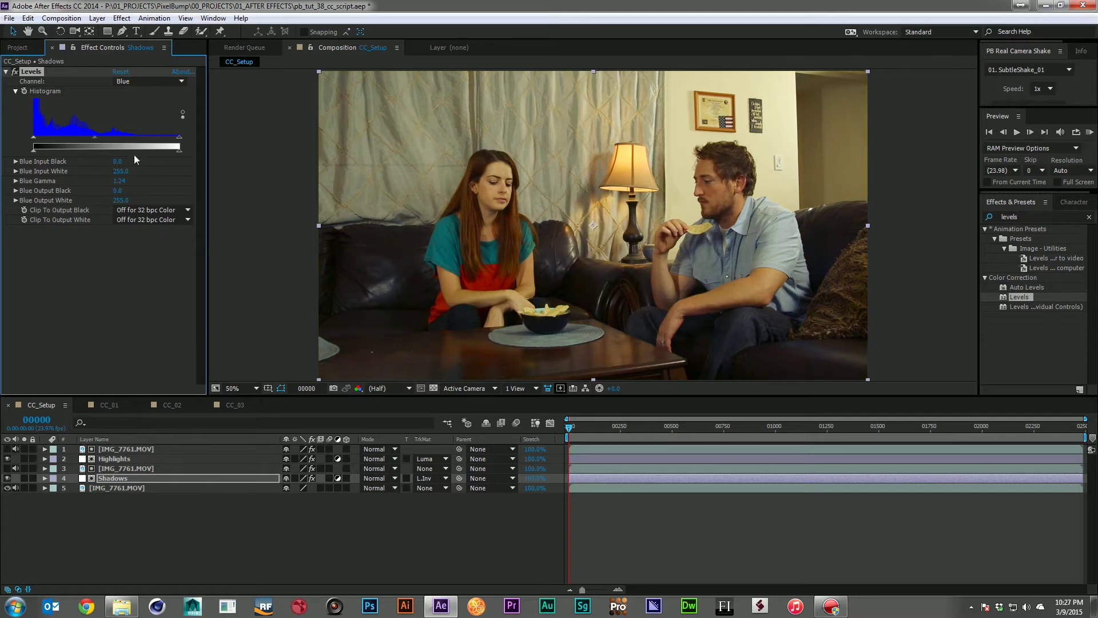
click(160, 84)
click(148, 119)
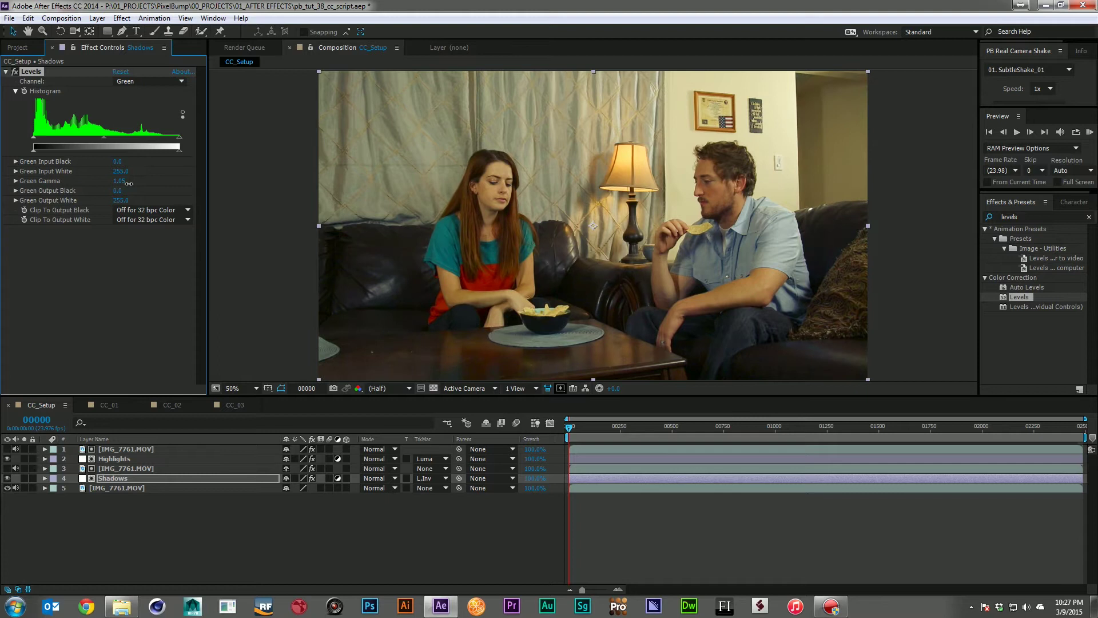
- Deselect Shadows and toggle solo on the bottom clip to compare the grade
click(293, 509)
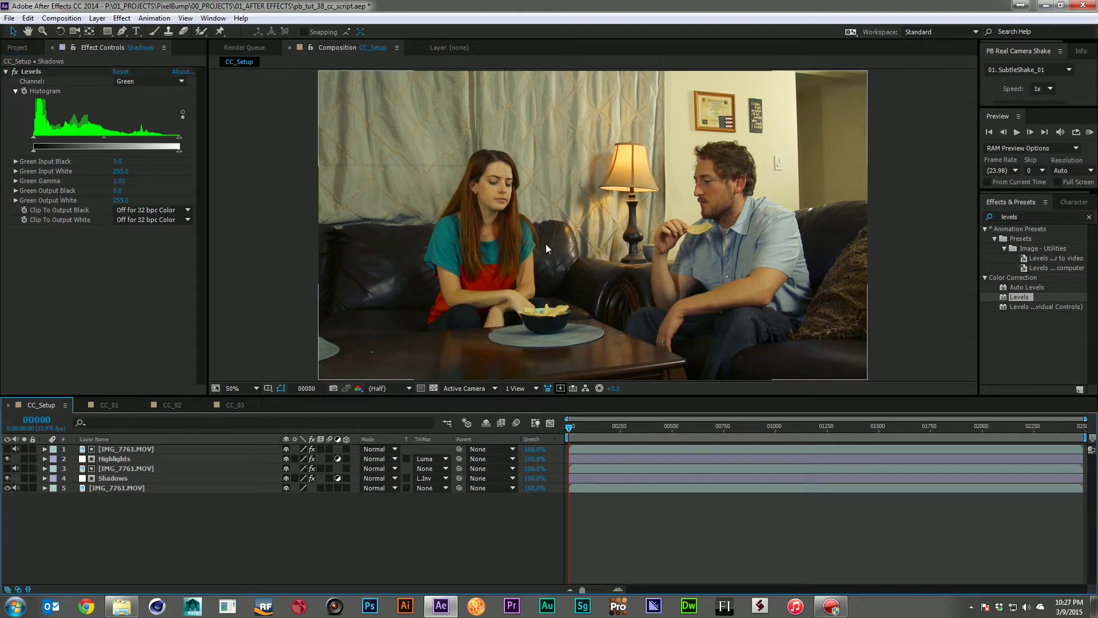
click(23, 487)
click(23, 488)
click(21, 489)
- Create a new black solid layer named VIN
right_click(138, 510)
right_click(160, 522)
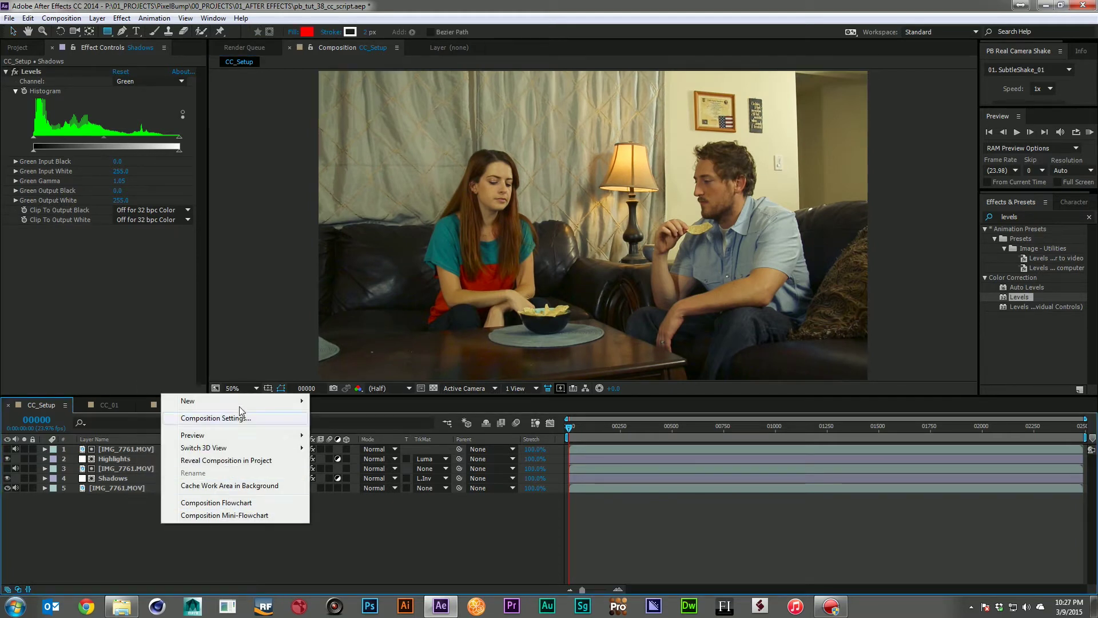
mouse_move(240, 400)
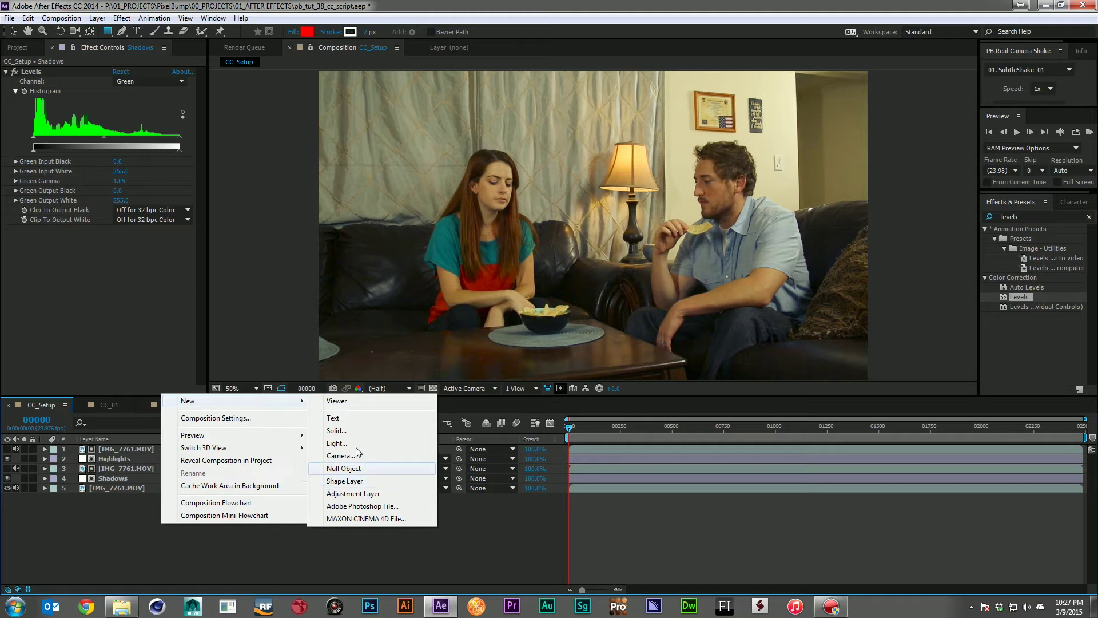
click(350, 430)
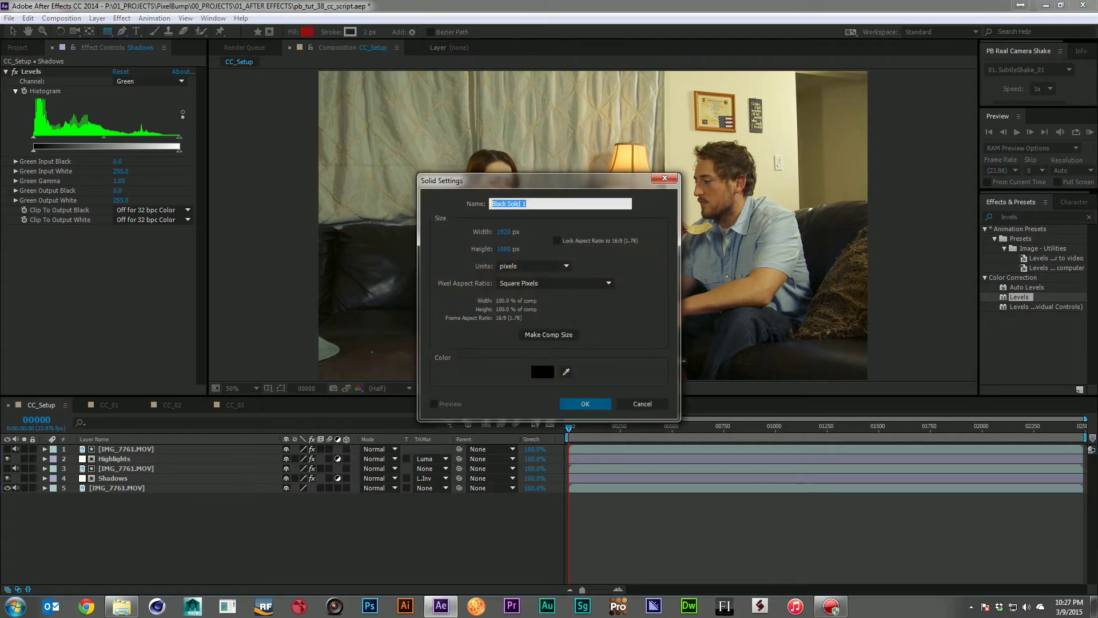
text(VIN)
key(Return)
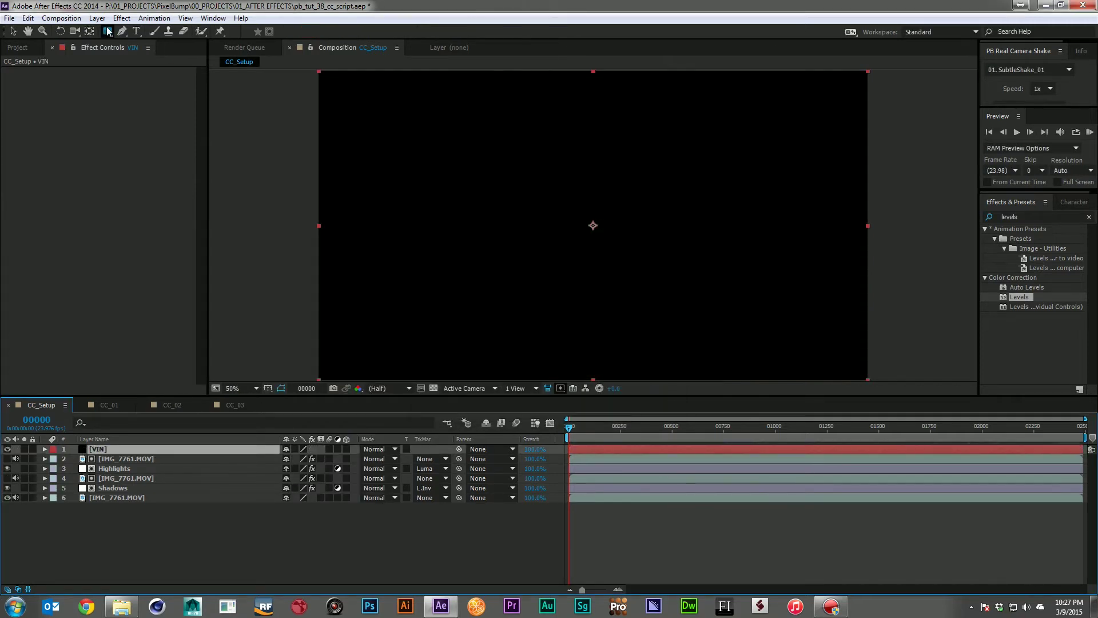
- Give VIN a subtracted ellipse mask feathered about 249 px, with opacity at 69%
drag(107, 32, 135, 60)
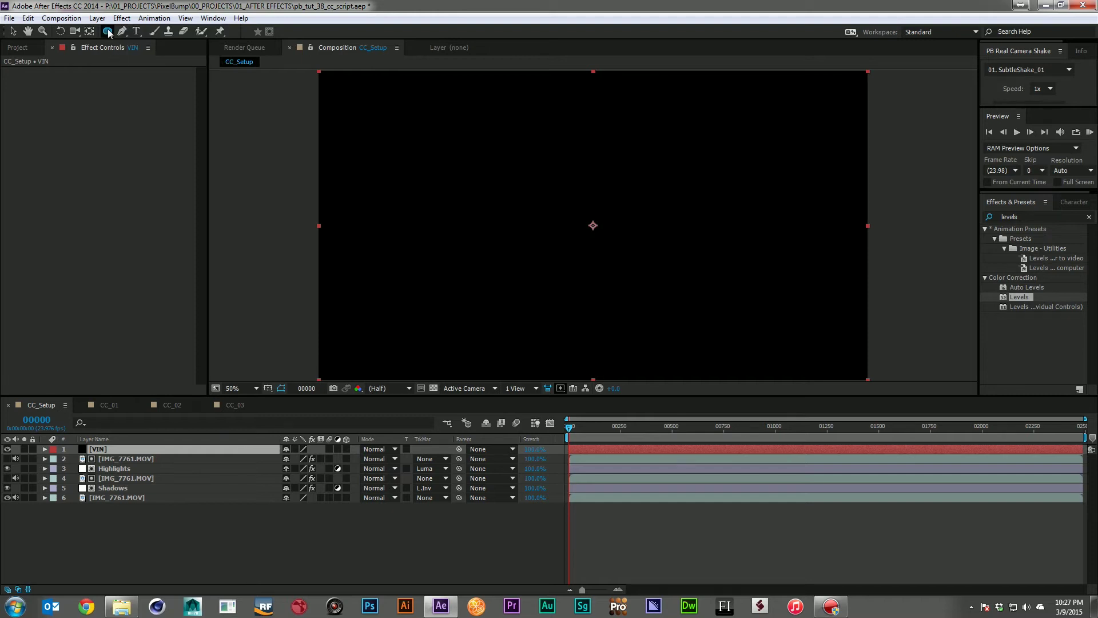
double_click(108, 32)
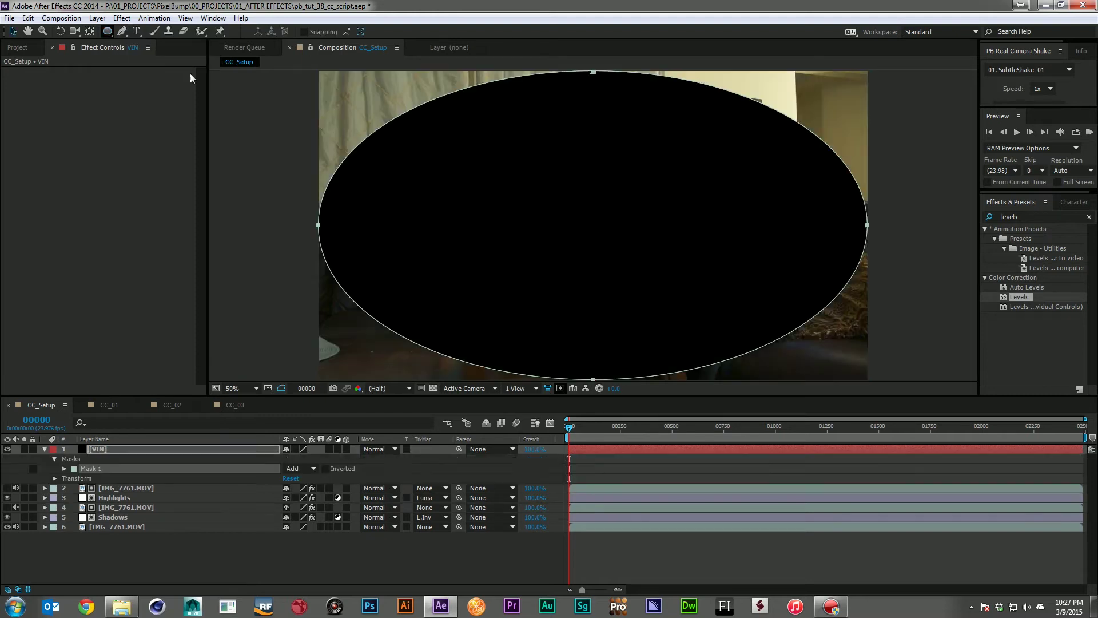
click(306, 470)
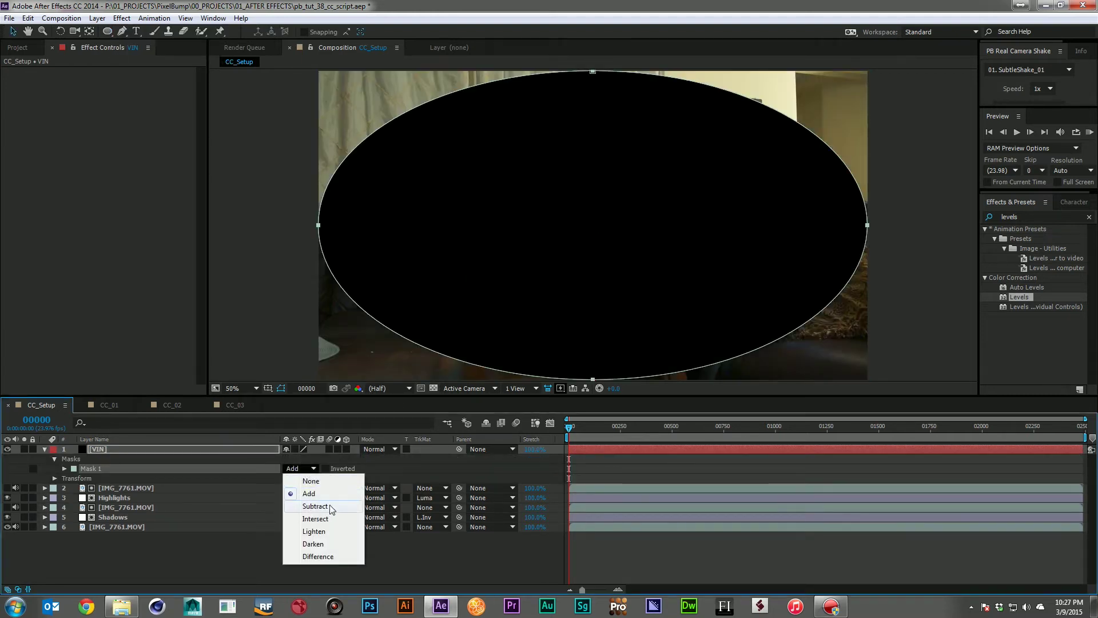
click(315, 506)
key(f)
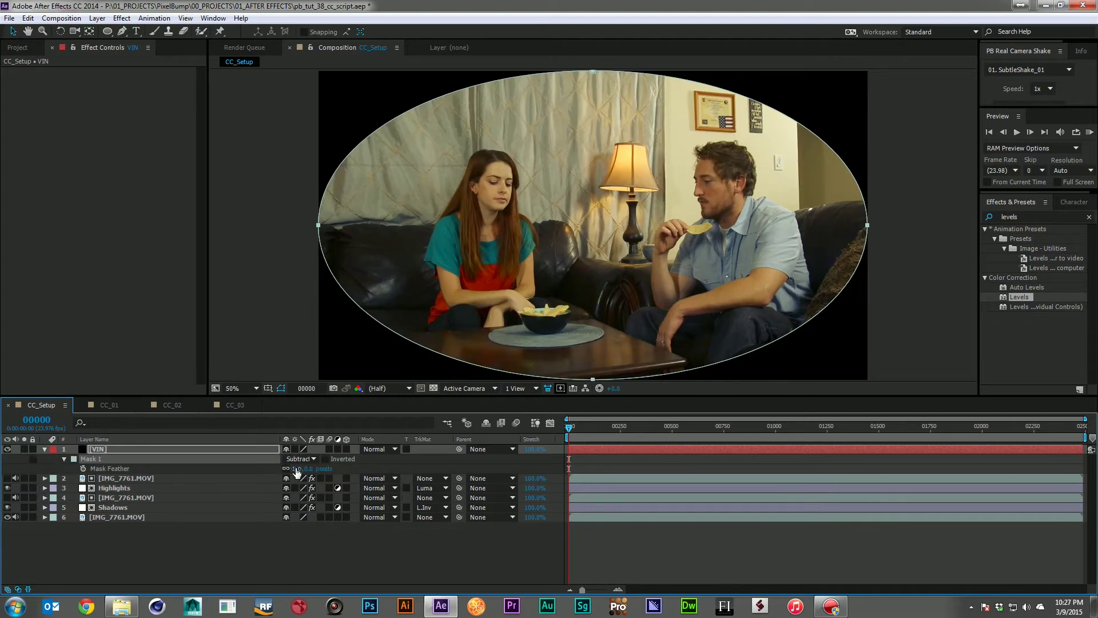
drag(297, 469, 442, 471)
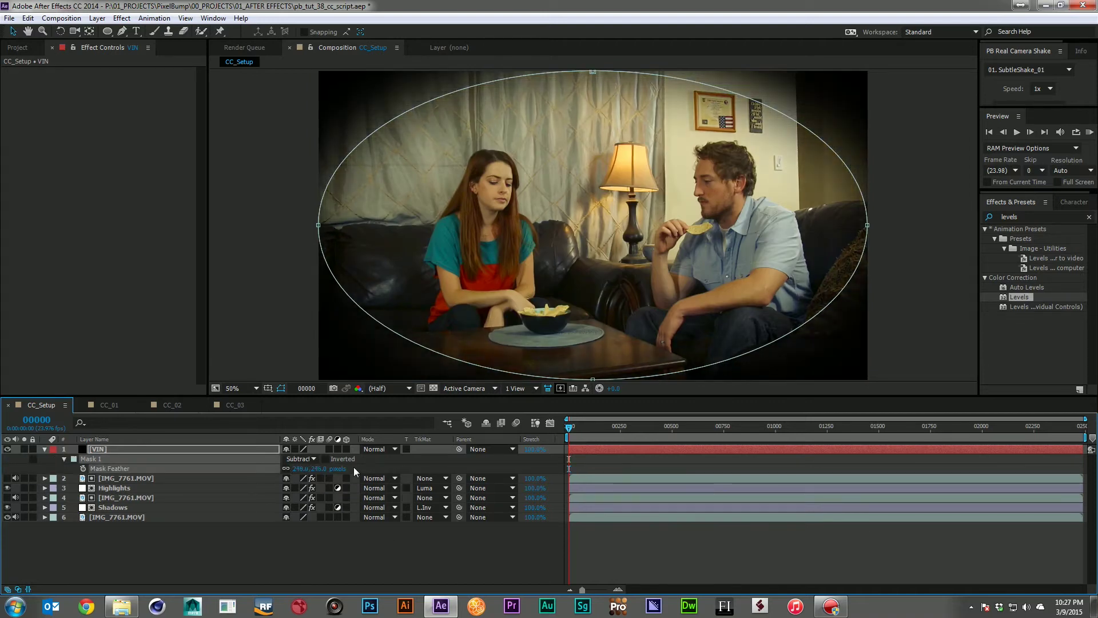
key(t)
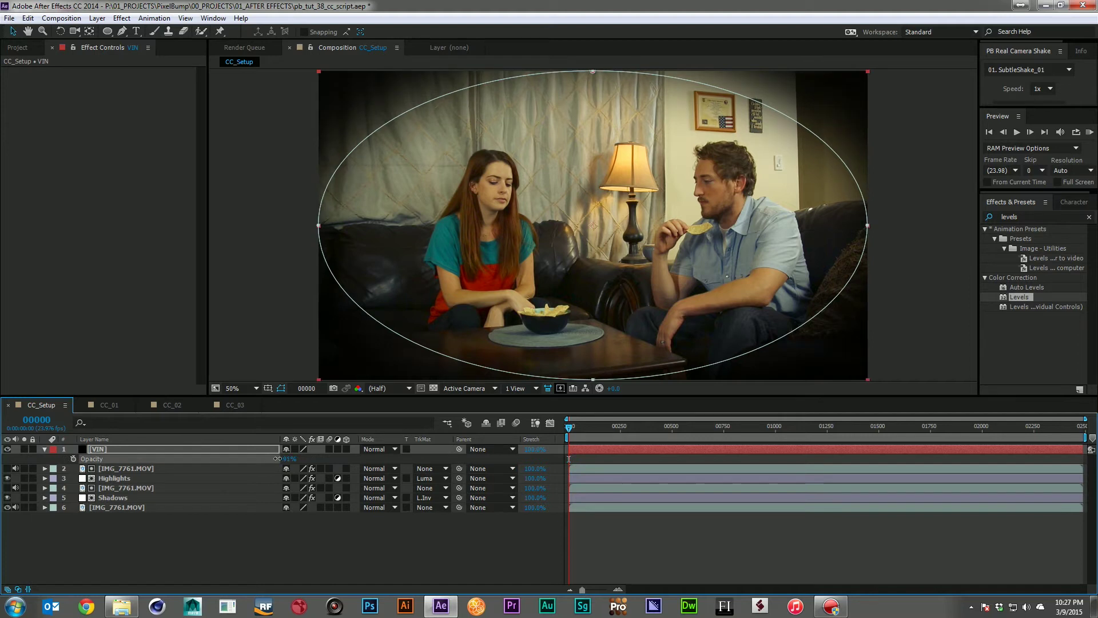
drag(289, 458, 272, 460)
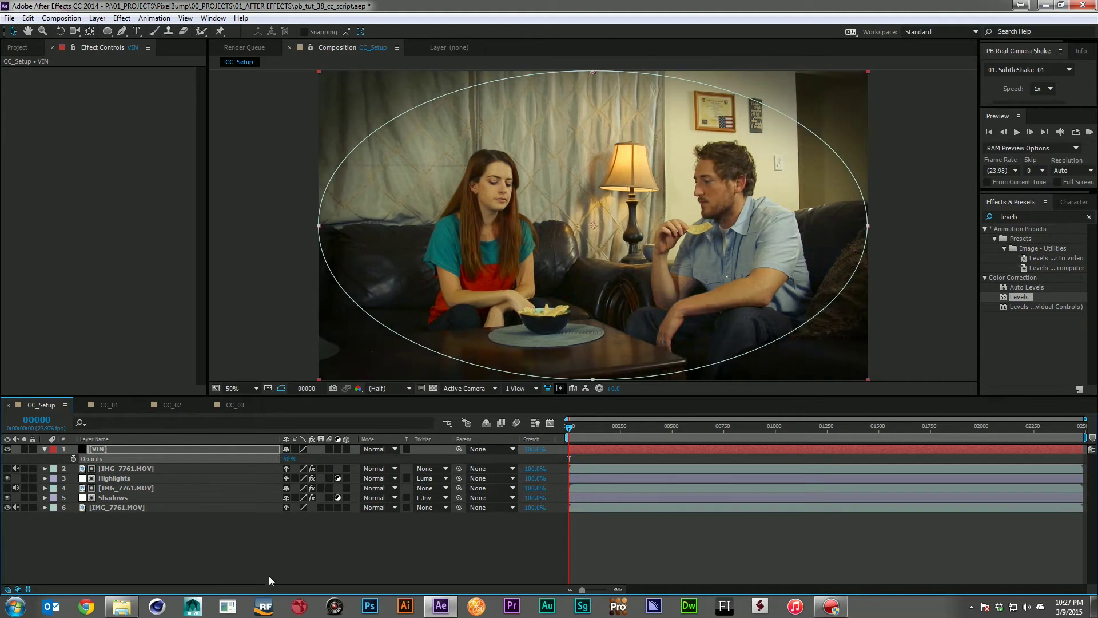
click(279, 562)
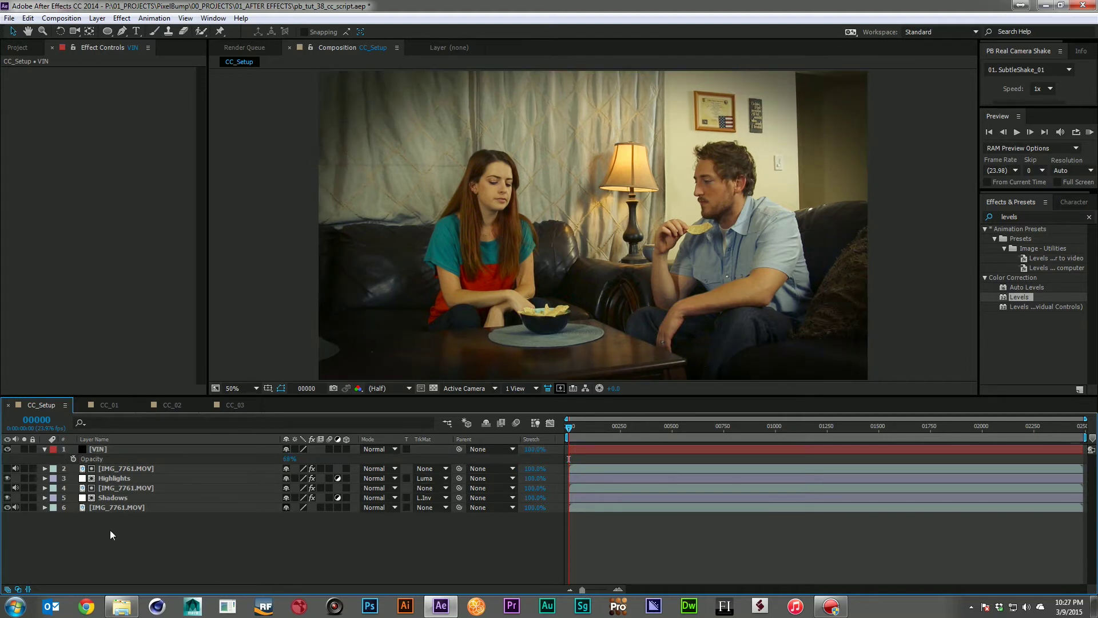
- Add a new adjustment layer named BLUR
right_click(145, 524)
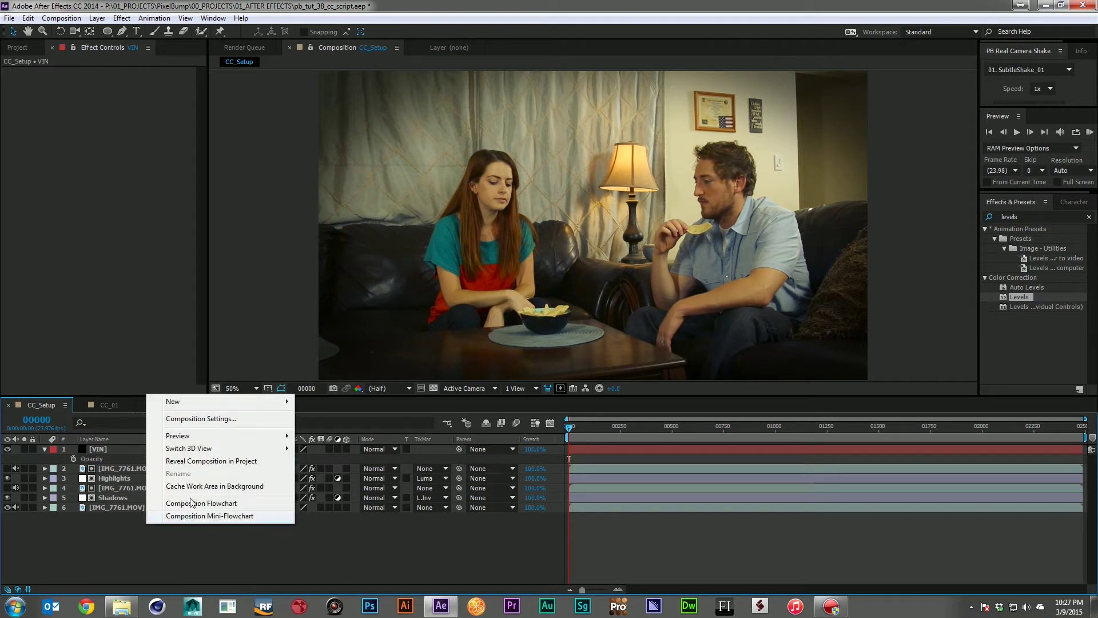
mouse_move(215, 401)
click(337, 493)
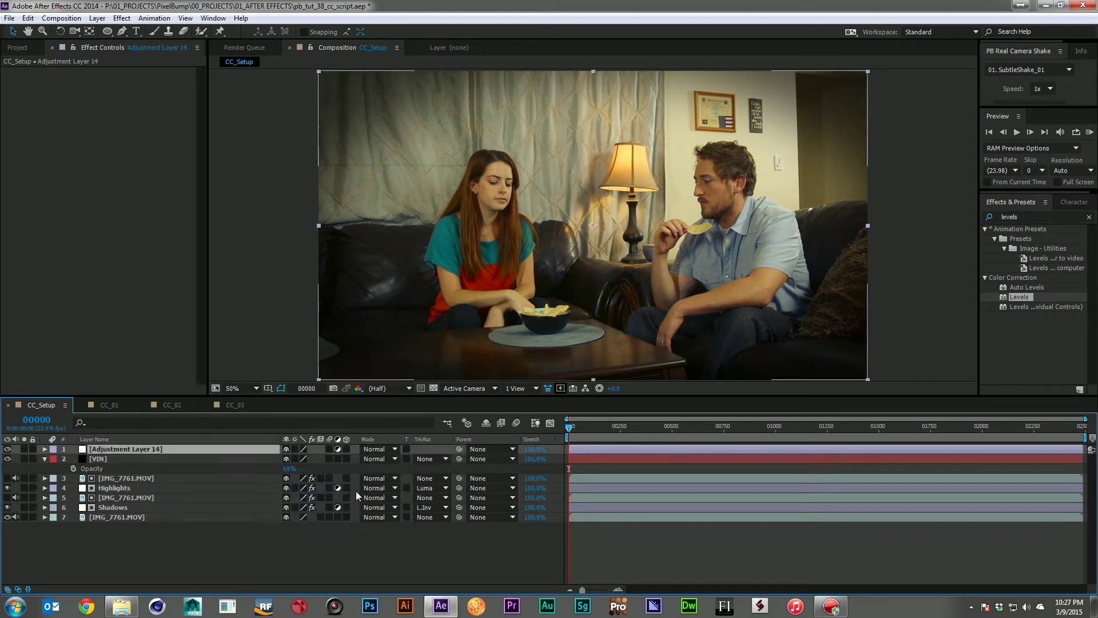
key(Return)
text(BLUR)
key(Return)
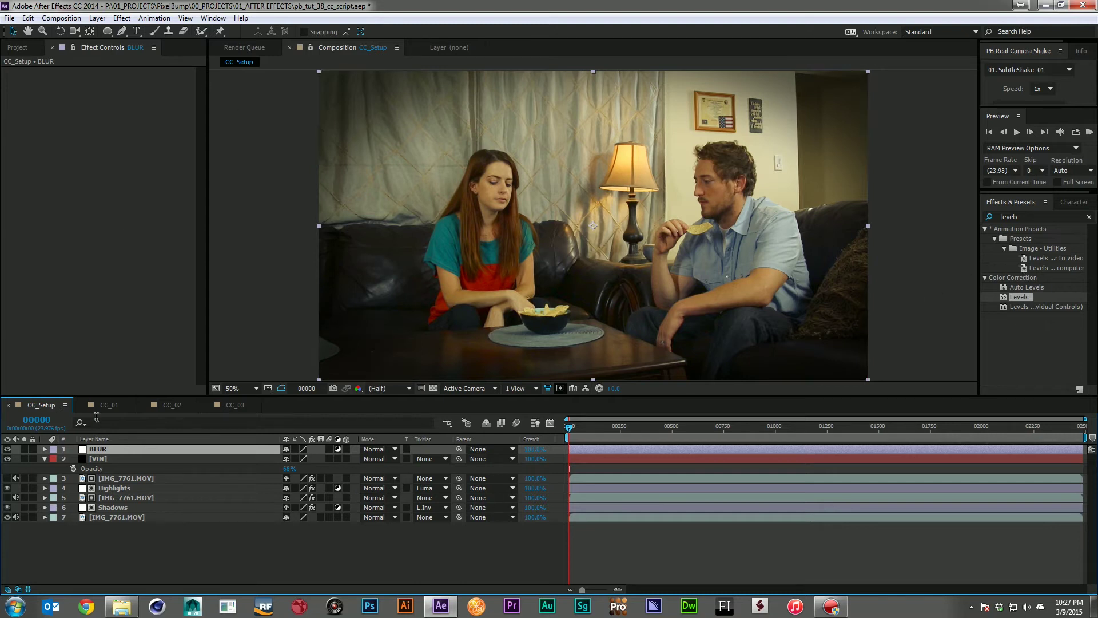
- Give BLUR a full-frame ellipse mask set to Subtract with 200-pixel feather
double_click(109, 32)
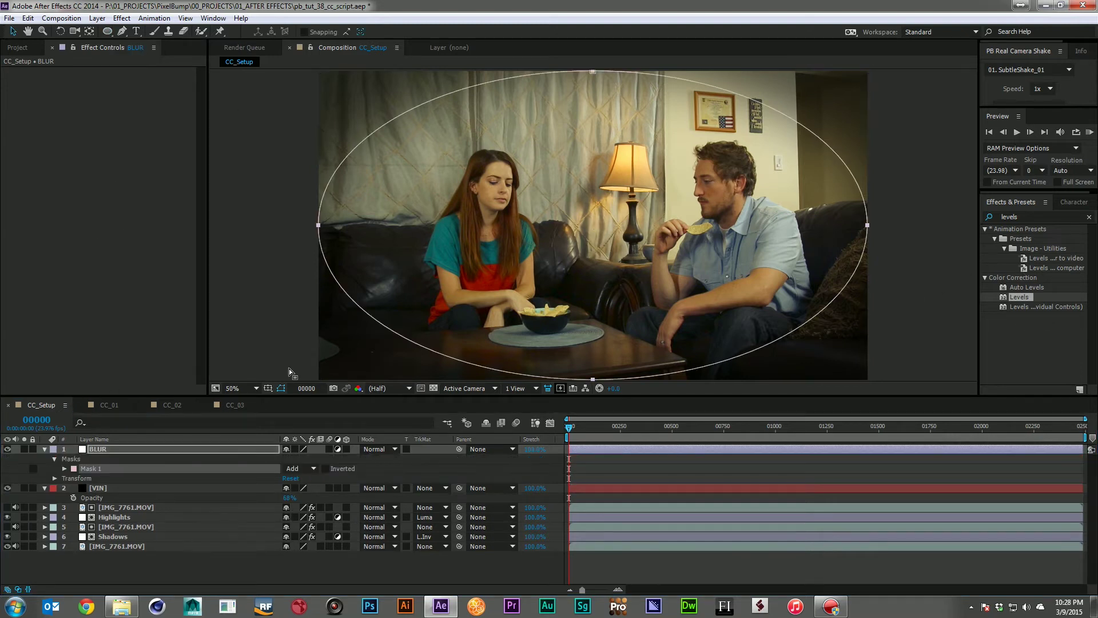
click(300, 468)
click(290, 501)
key(f)
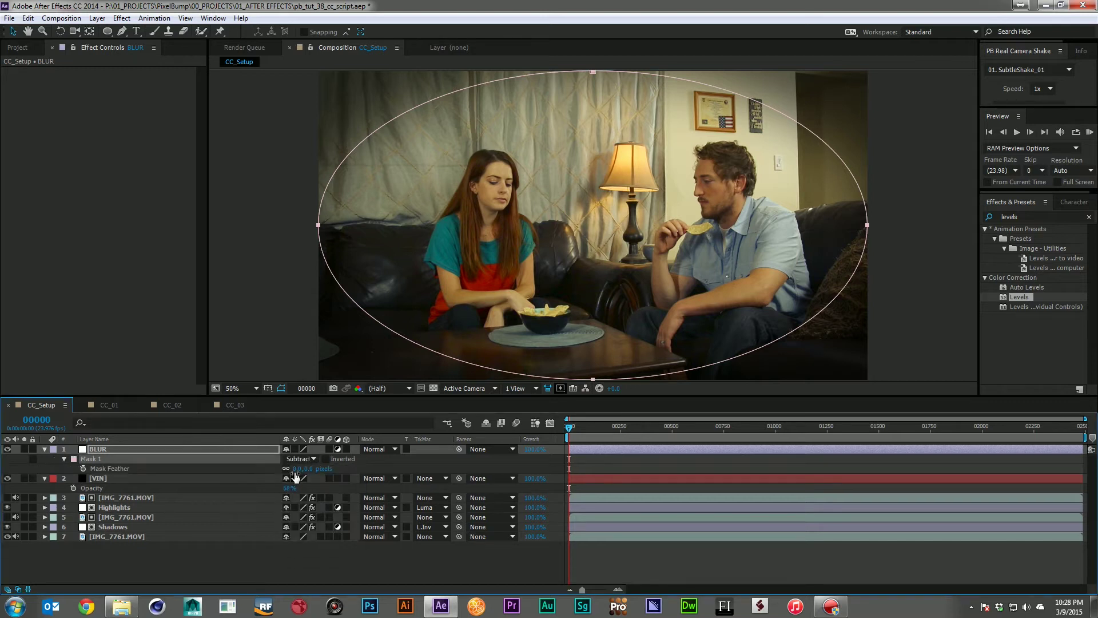
click(298, 469)
text(200)
key(Return)
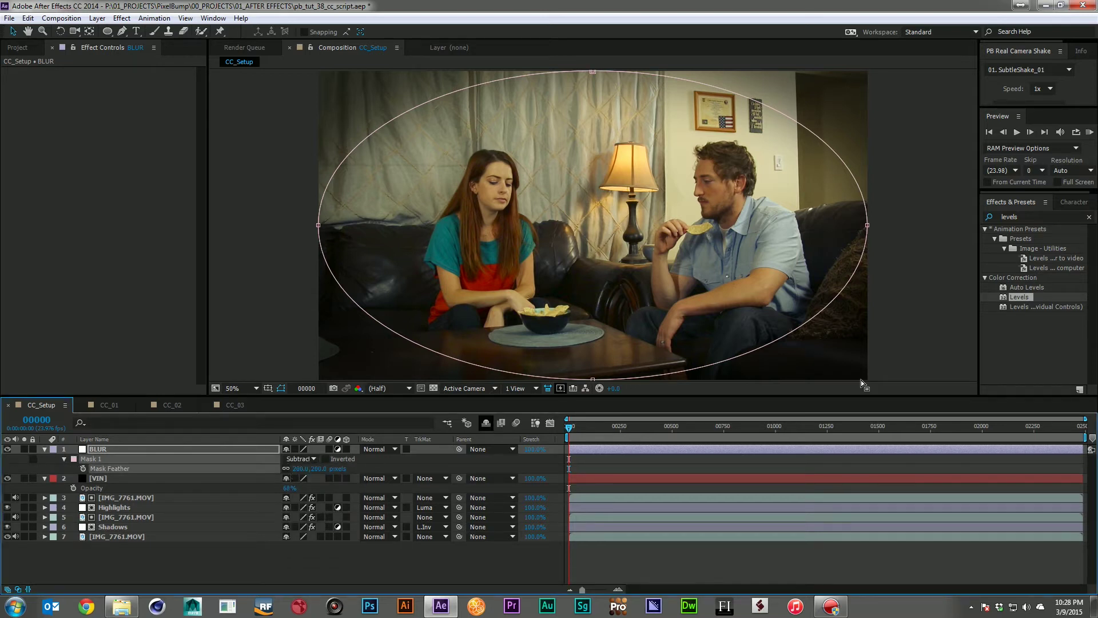
- Apply Fast Blur to BLUR with Blurriness 10 and Repeat Edge Pixels on, then save
click(987, 216)
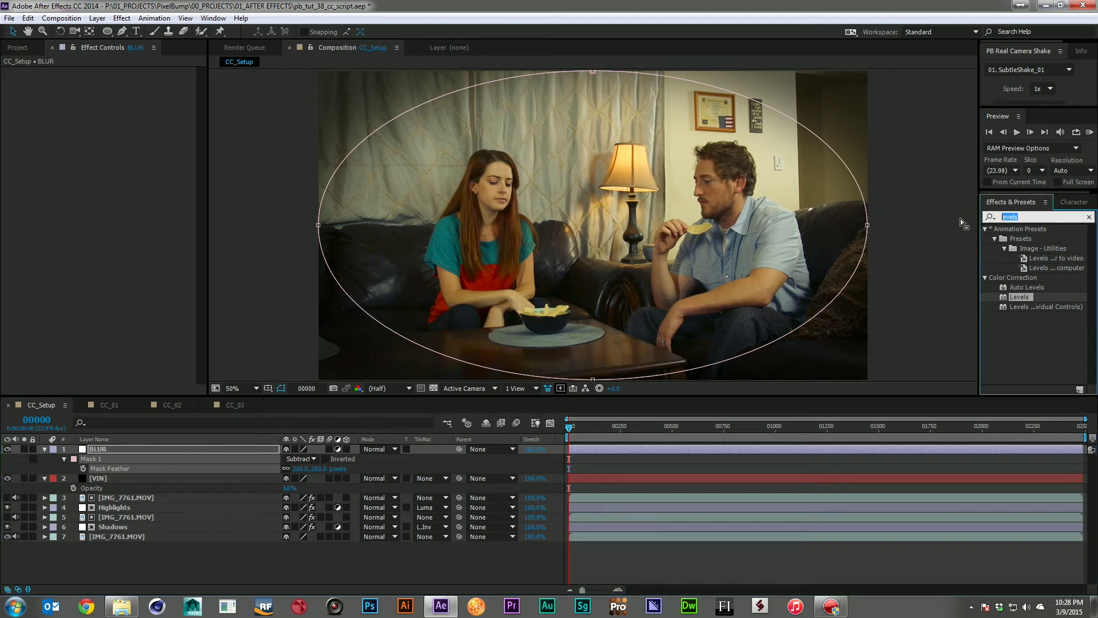
text(fast blur)
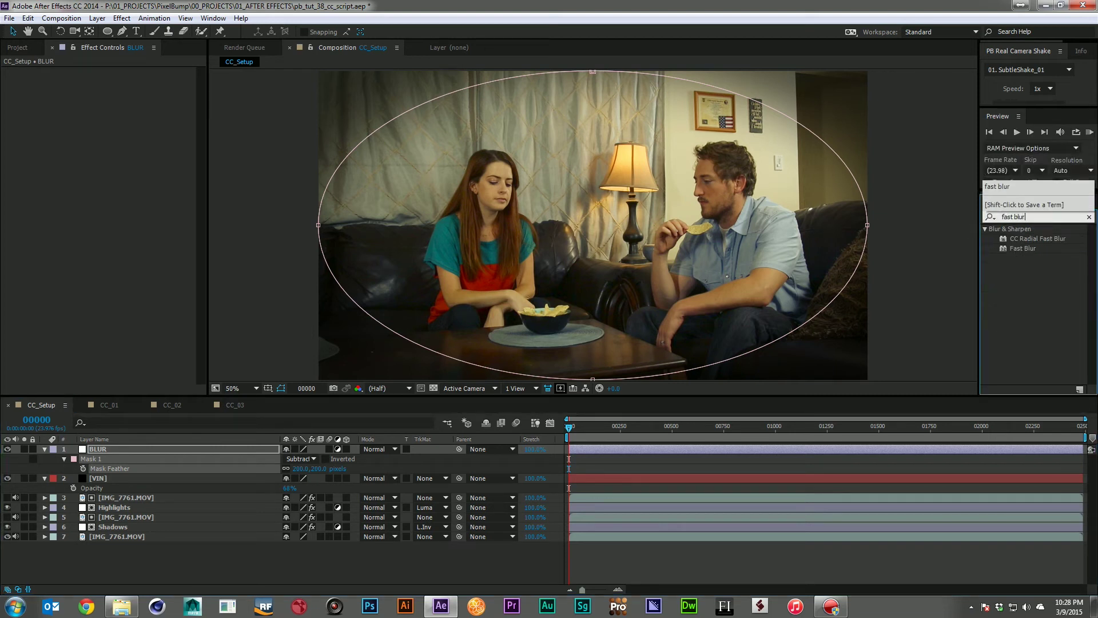
drag(1011, 247, 178, 449)
click(116, 101)
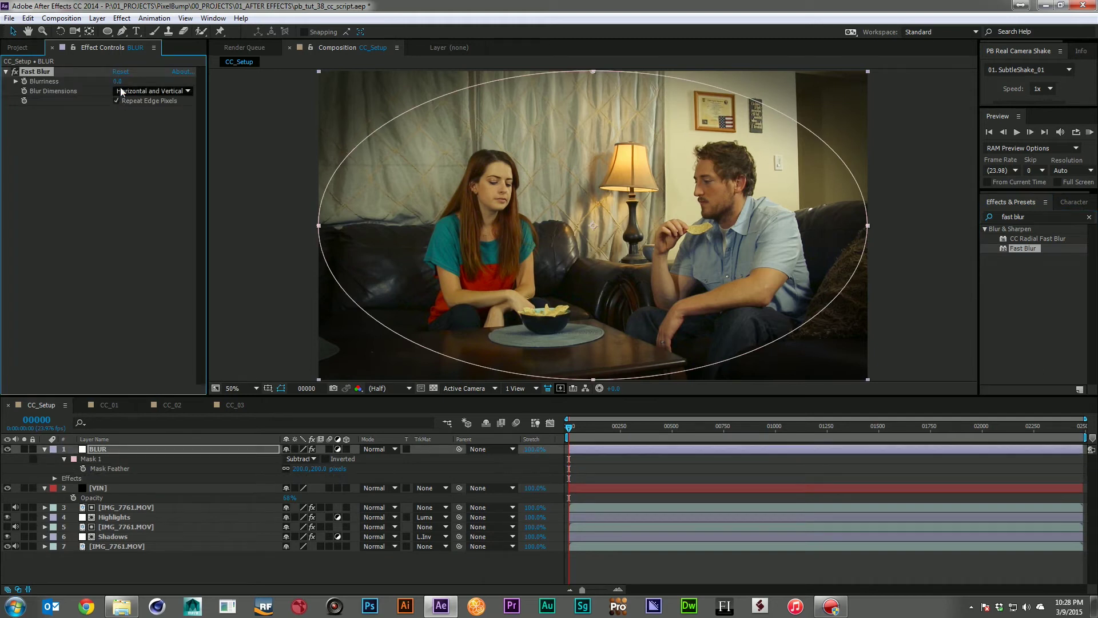
click(118, 82)
text(10)
key(Return)
click(206, 568)
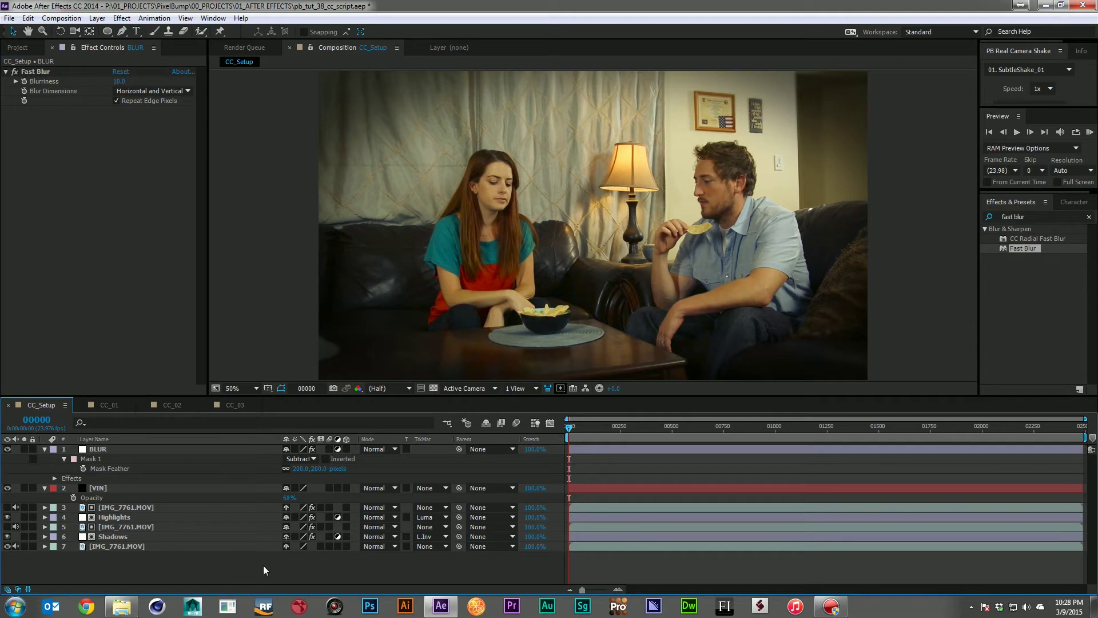
key(ctrl+s)
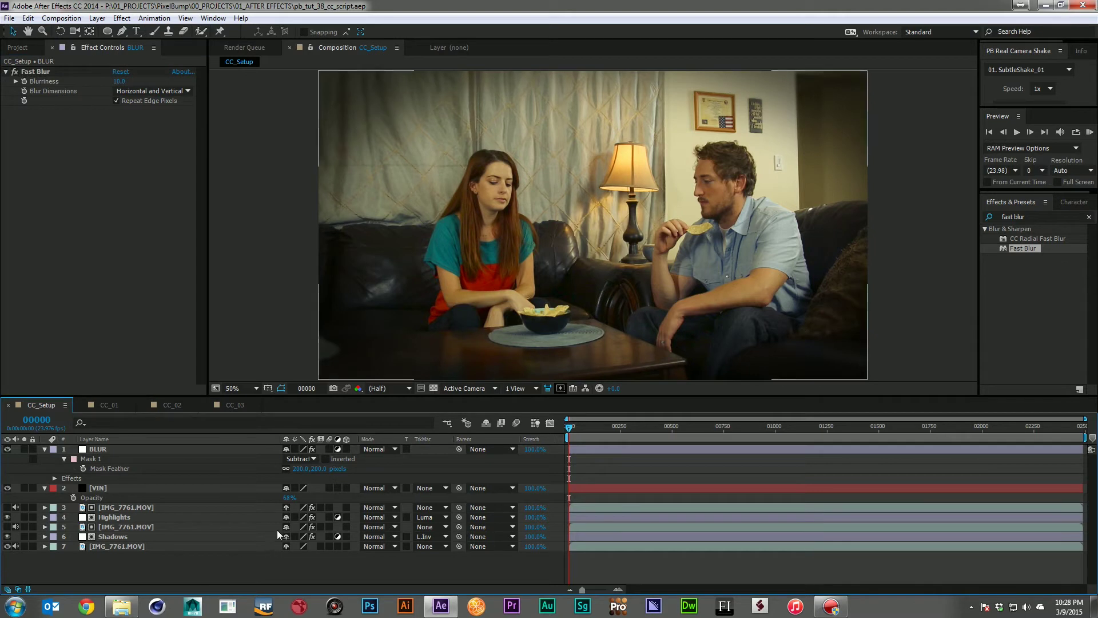
- Lower the VIN vignette layer's opacity to 40%
click(46, 451)
click(46, 460)
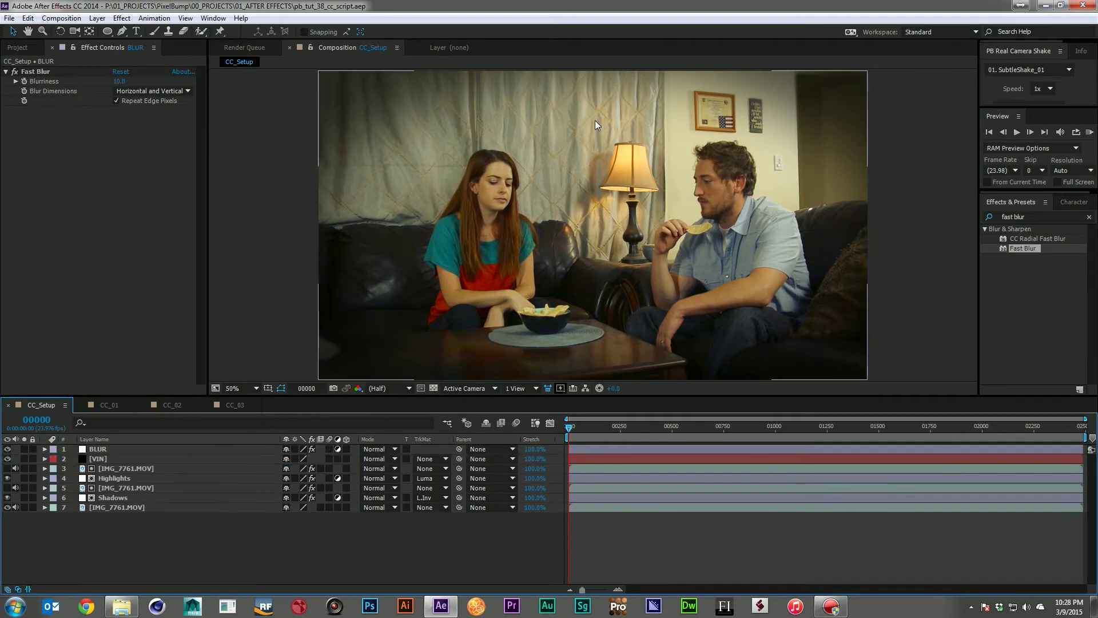
click(130, 456)
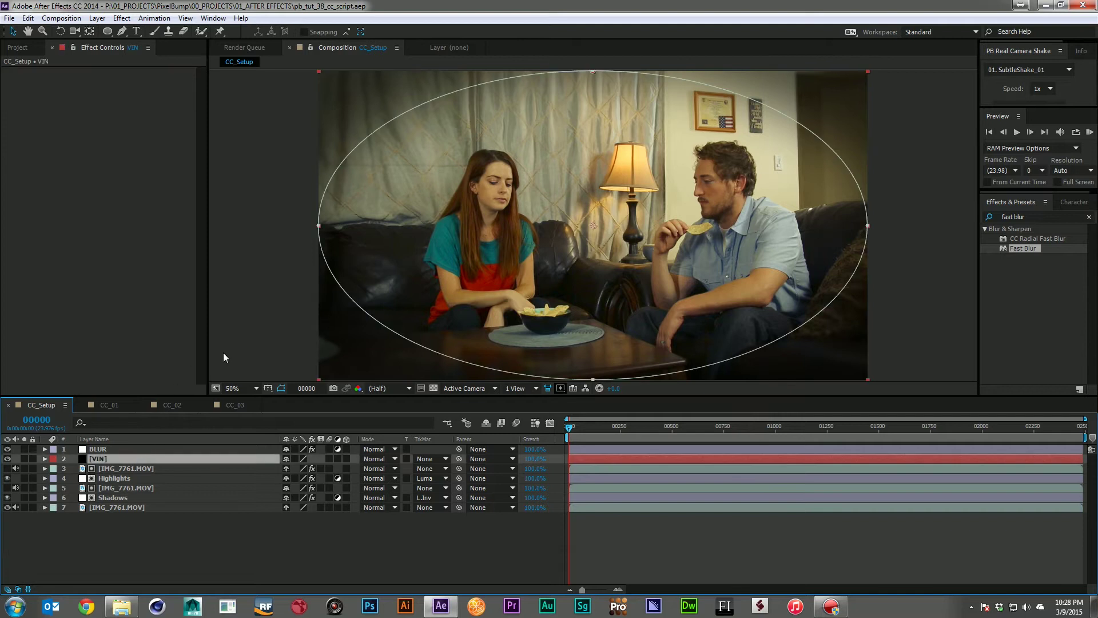
key(t)
drag(289, 468, 270, 468)
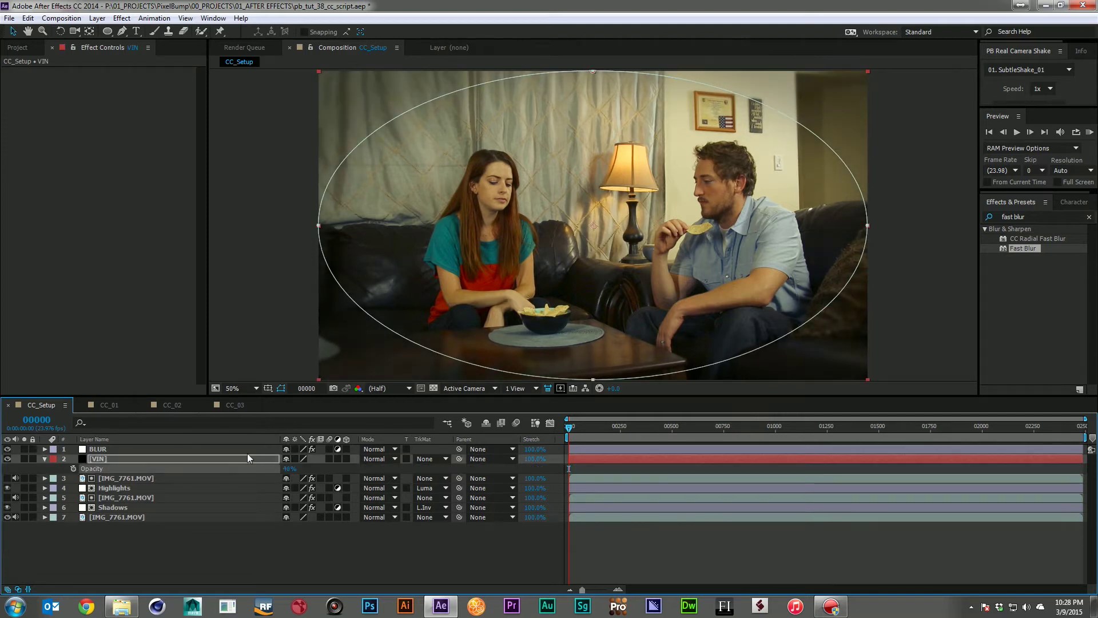
click(248, 452)
- Set the BLUR layer's Fast Blur Blurriness to 9.0 and adjust its Mask Expansion
drag(119, 82, 132, 82)
key(m)
key(m)
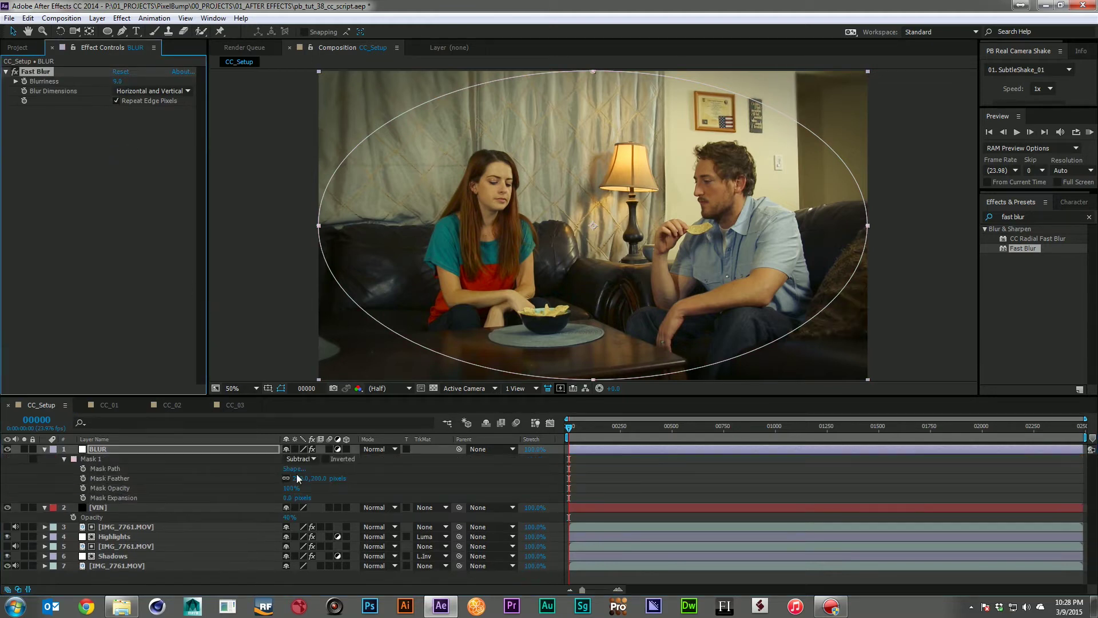
click(270, 499)
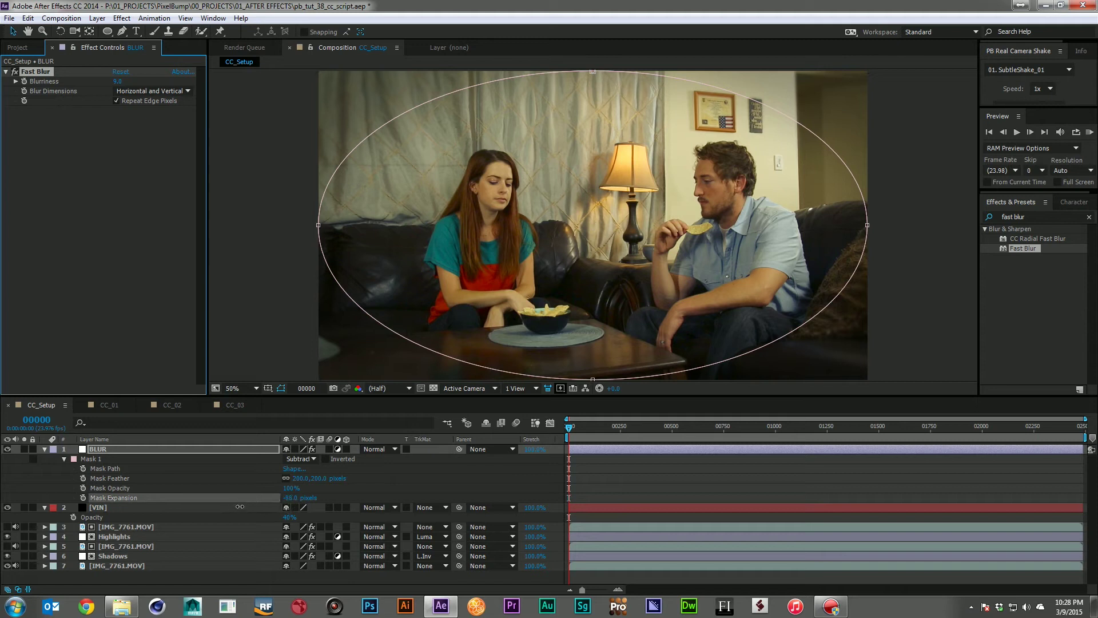
drag(240, 507, 227, 506)
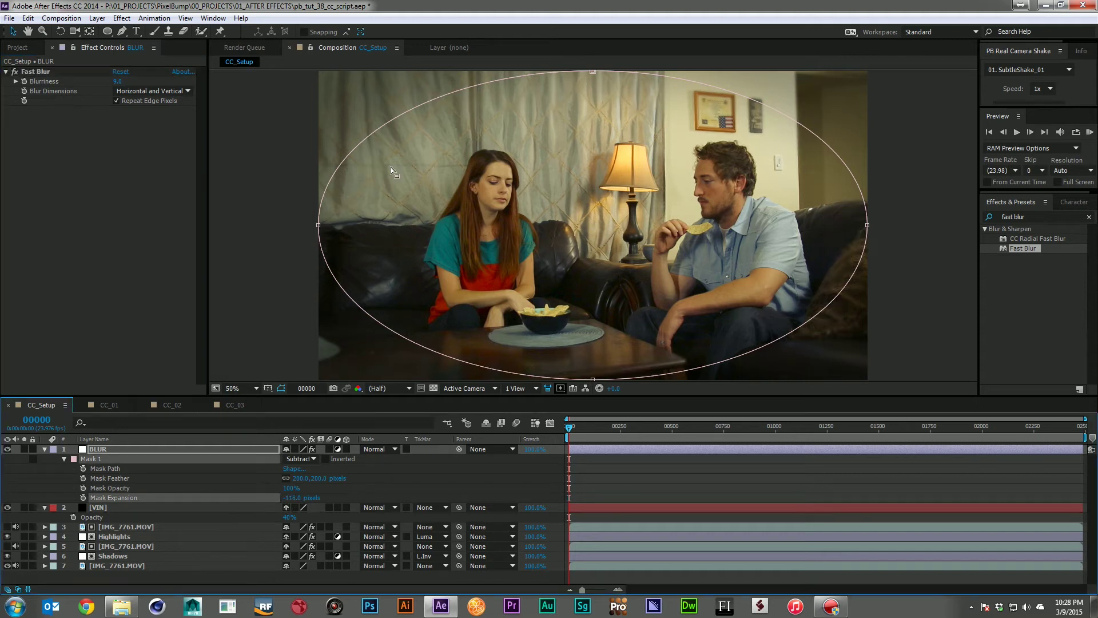
- Collapse the BLUR and VIN layers and show the Highlights layer's Levels Red channel
click(44, 449)
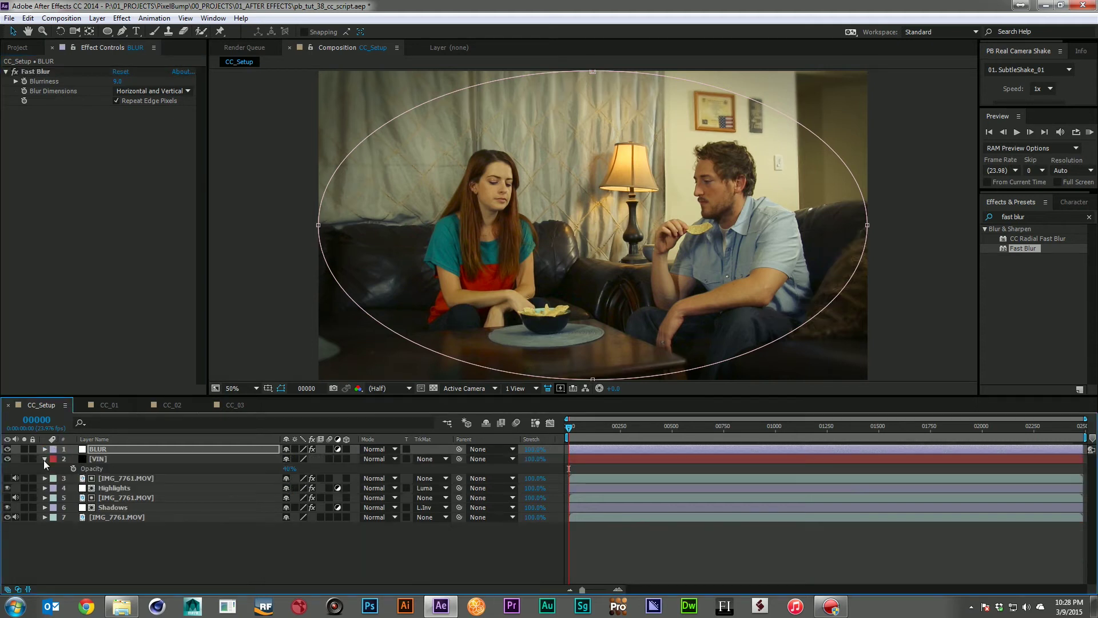
click(44, 459)
click(108, 479)
click(149, 81)
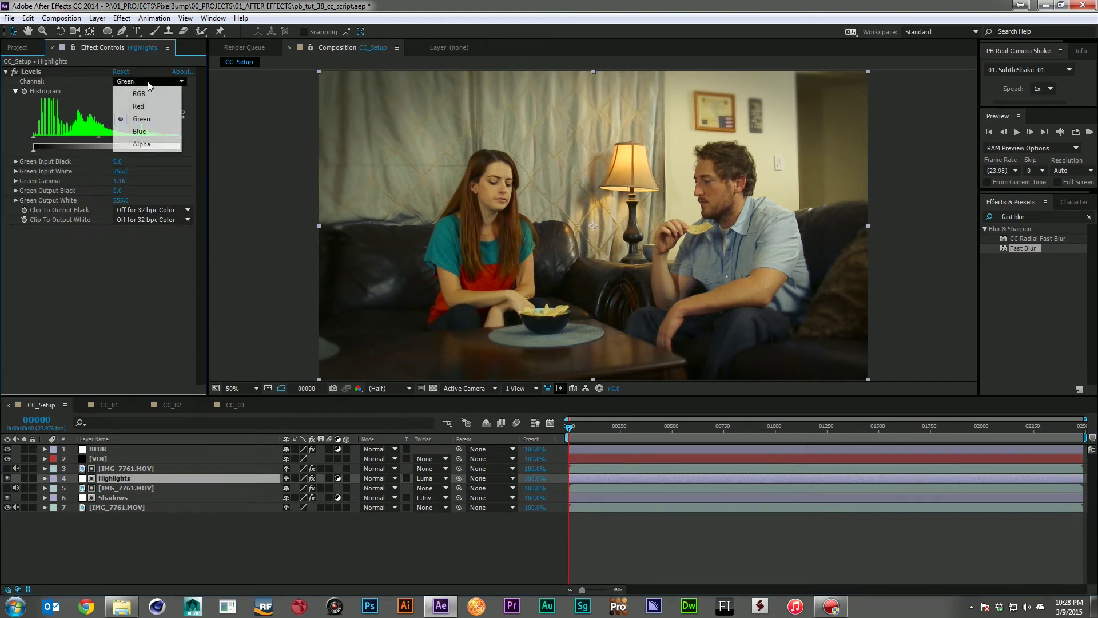
click(142, 105)
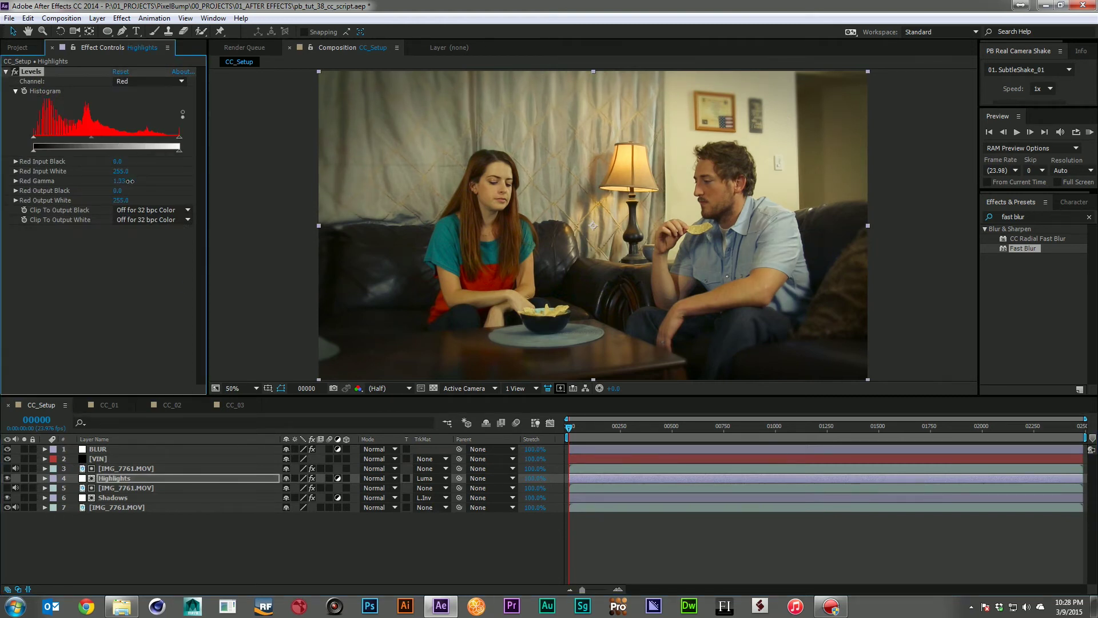
- Show the Shadows layer's Levels Blue channel, with Blue Gamma at 1.11, then deselect it
click(114, 507)
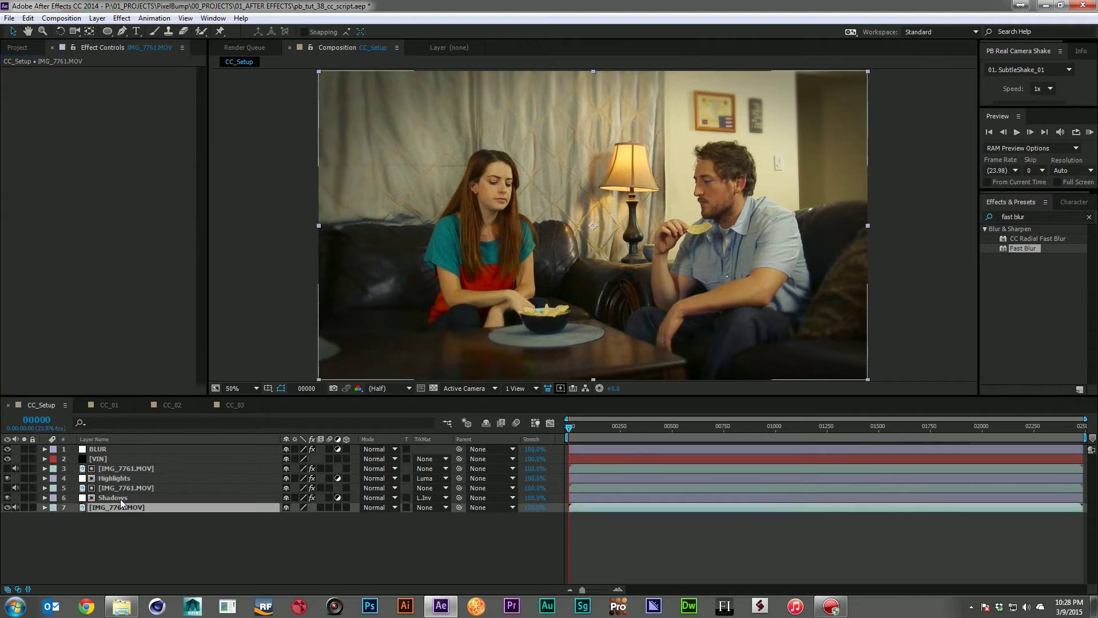
click(113, 498)
click(148, 81)
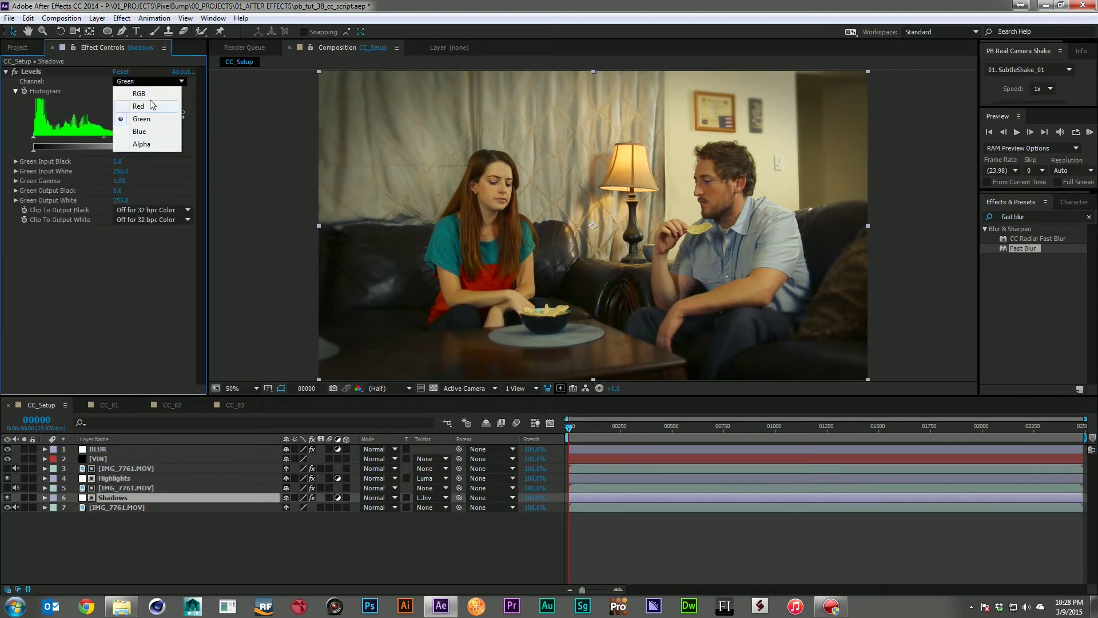
click(144, 129)
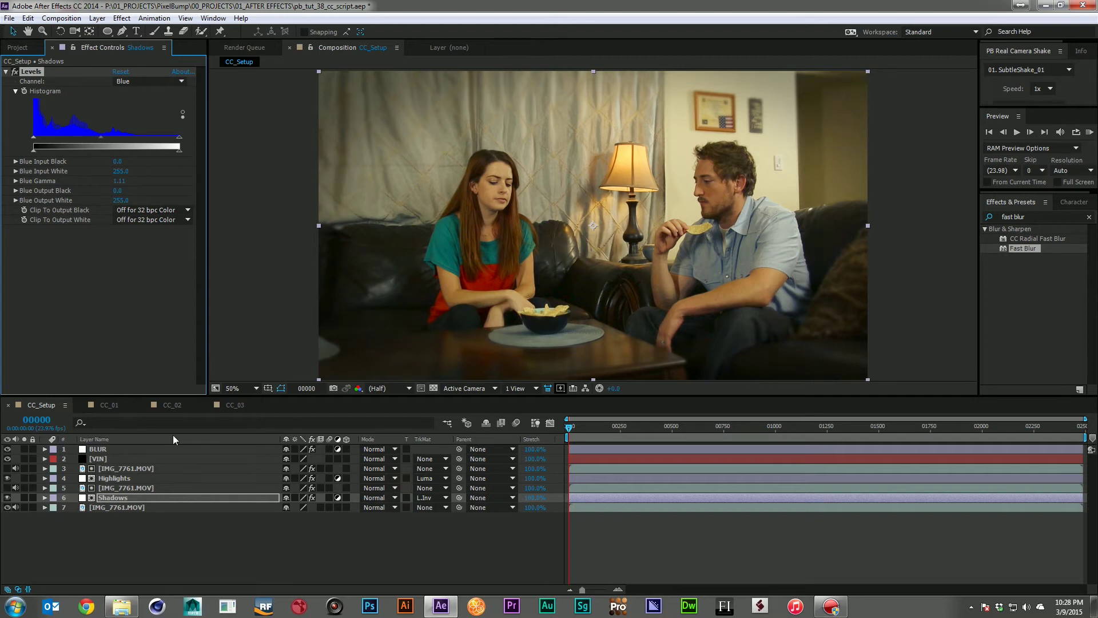
click(263, 543)
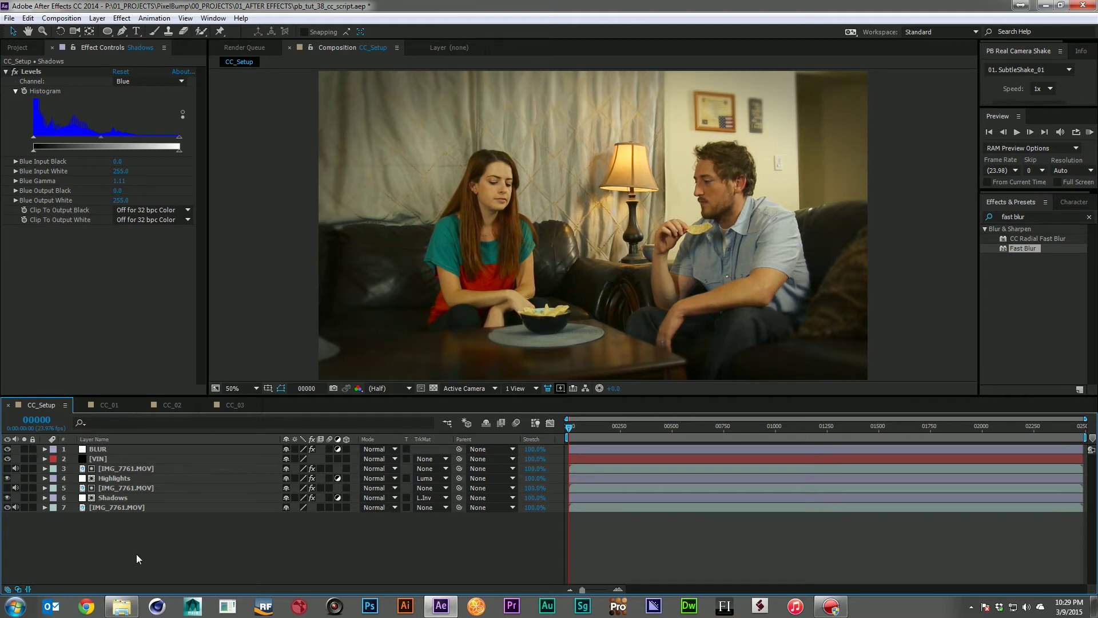
- Switch to the CC_01 composition, then bring up a file browser on the Desktop
click(101, 406)
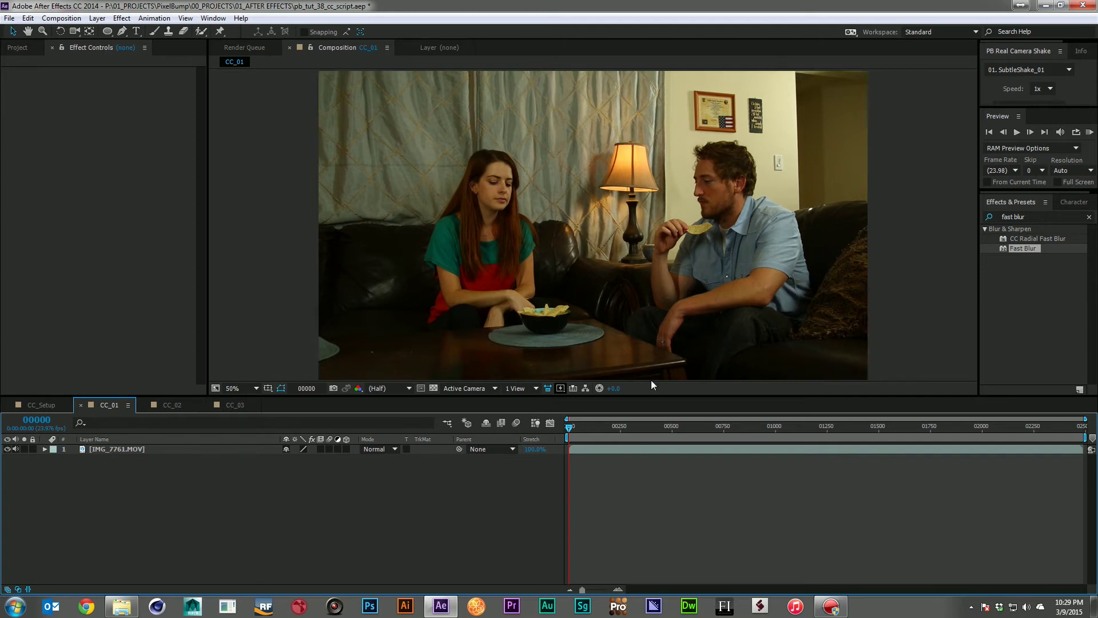
key(super+e)
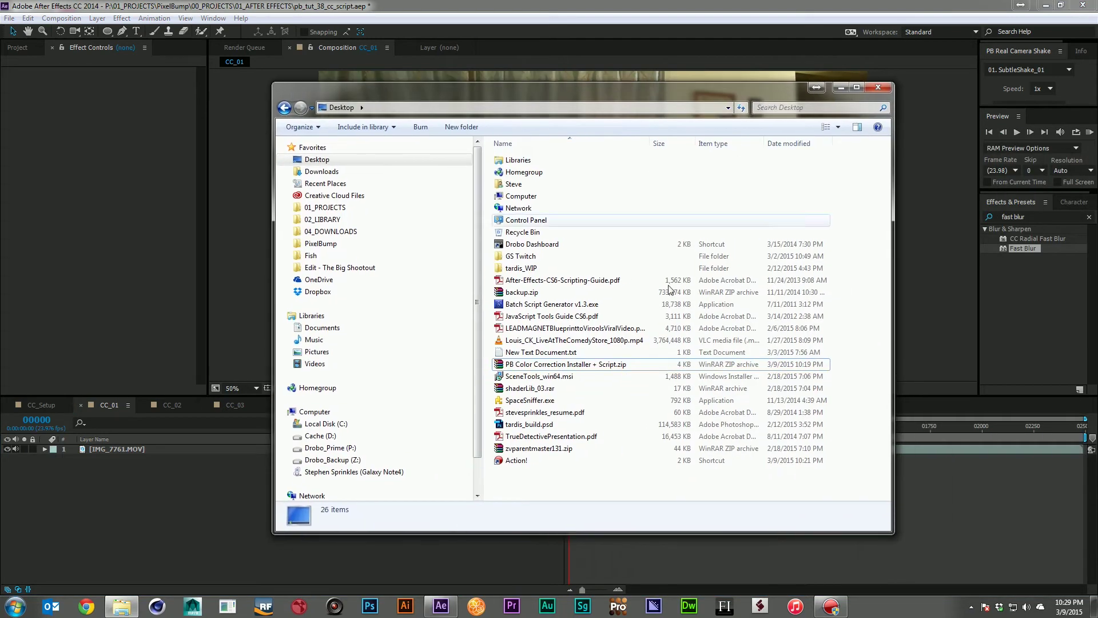
- Extract PB Color Correction Installer + Script.zip onto the Desktop and return to After Effects
right_click(526, 364)
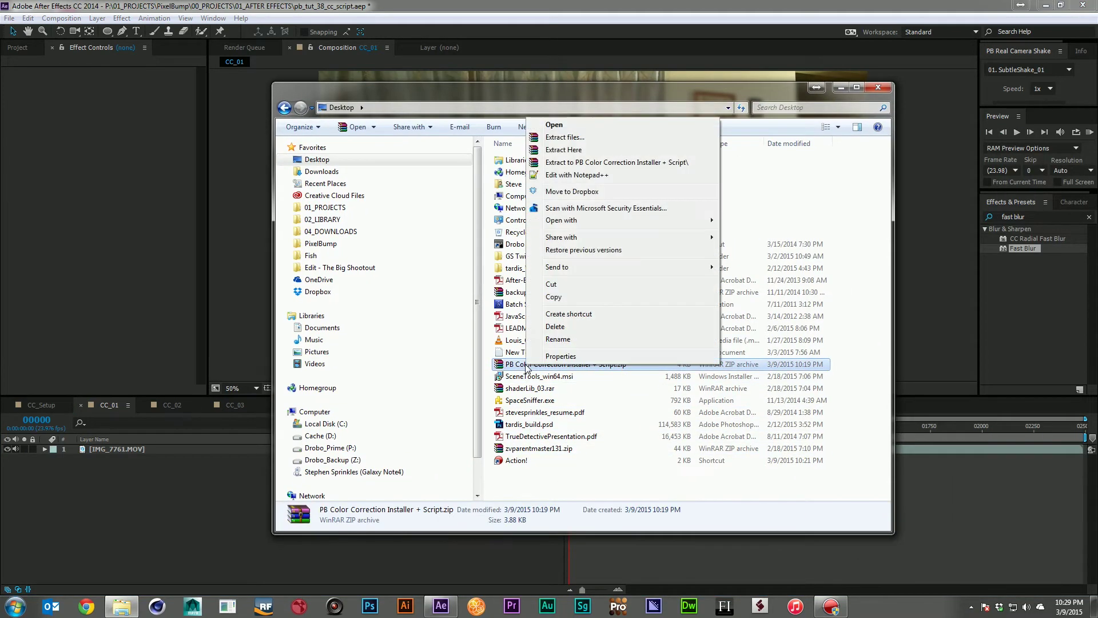
click(603, 162)
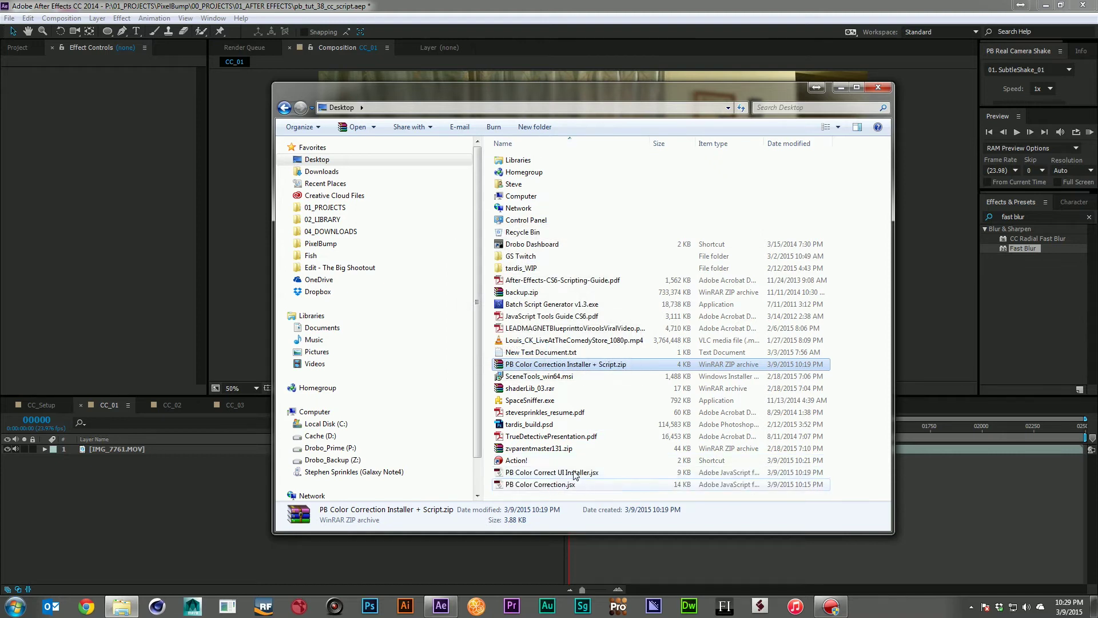
click(574, 473)
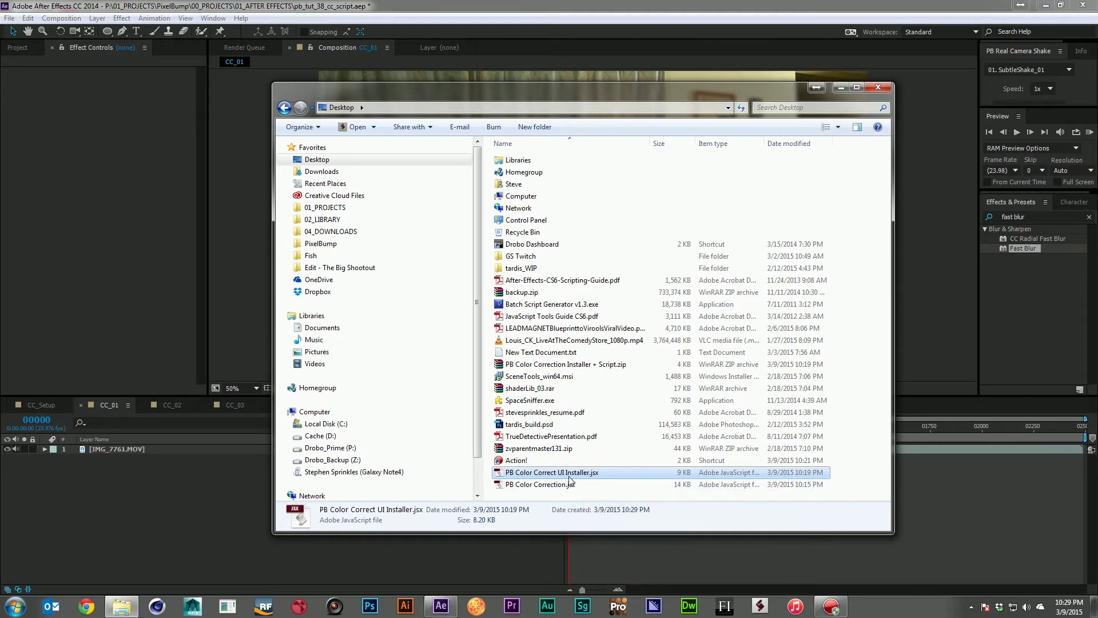
double_click(521, 473)
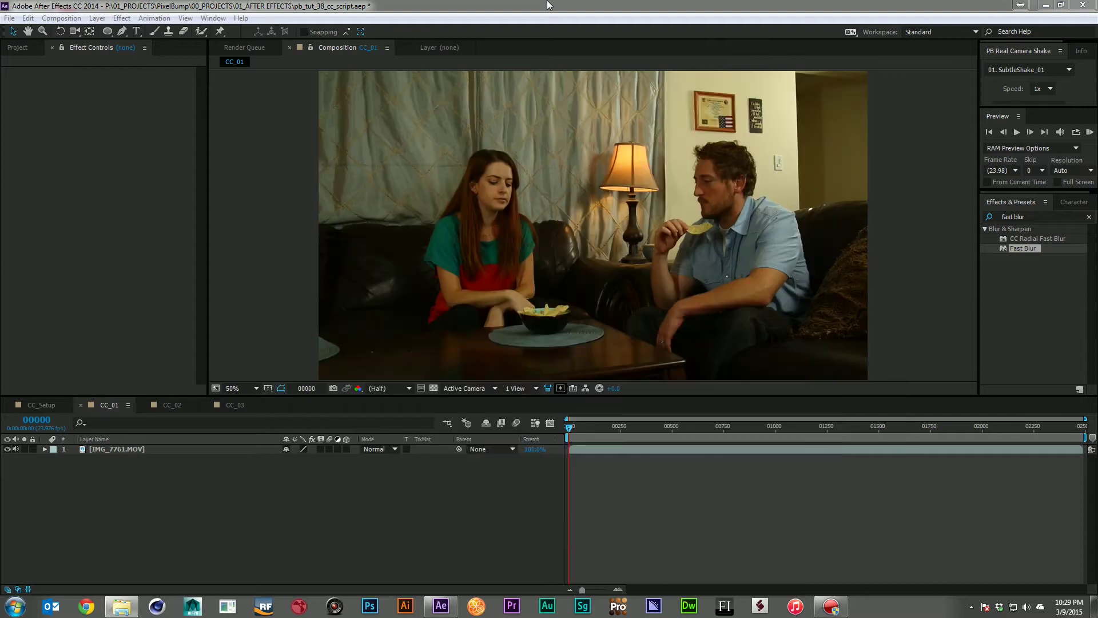
- Run PB Color Correct UI Installer.jsx from the Desktop and dismiss its version 12.1 notice
click(9, 18)
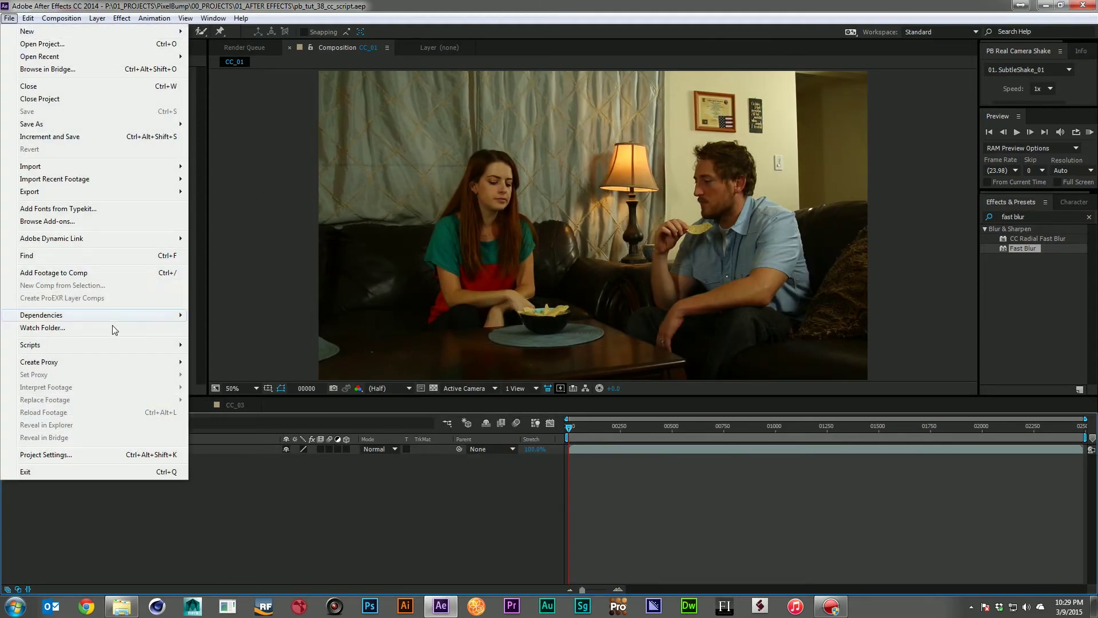
mouse_move(118, 350)
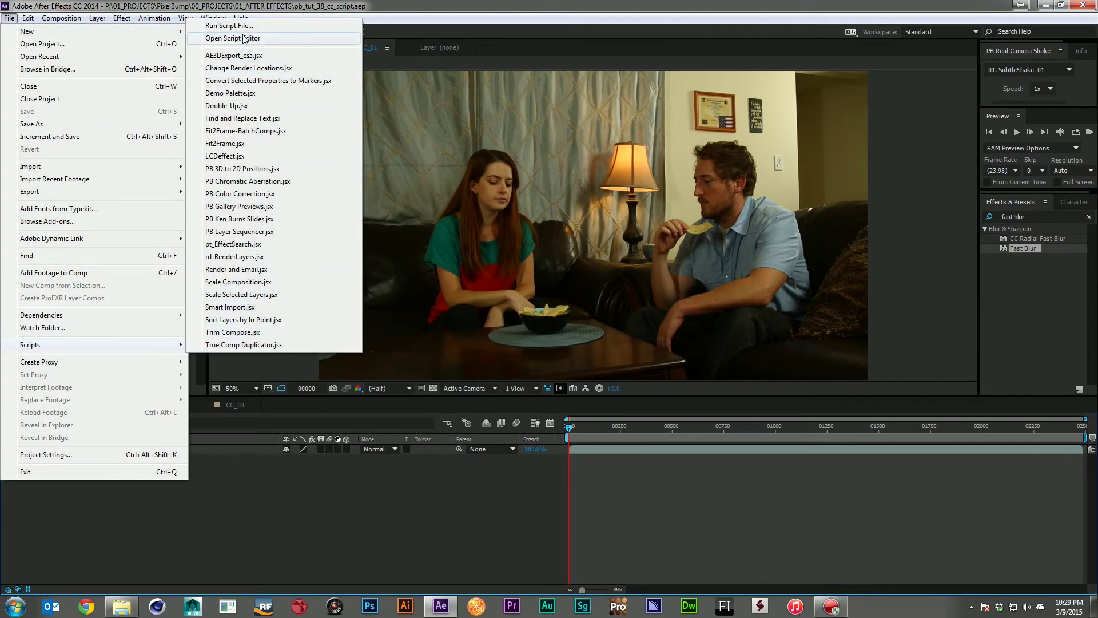
click(244, 26)
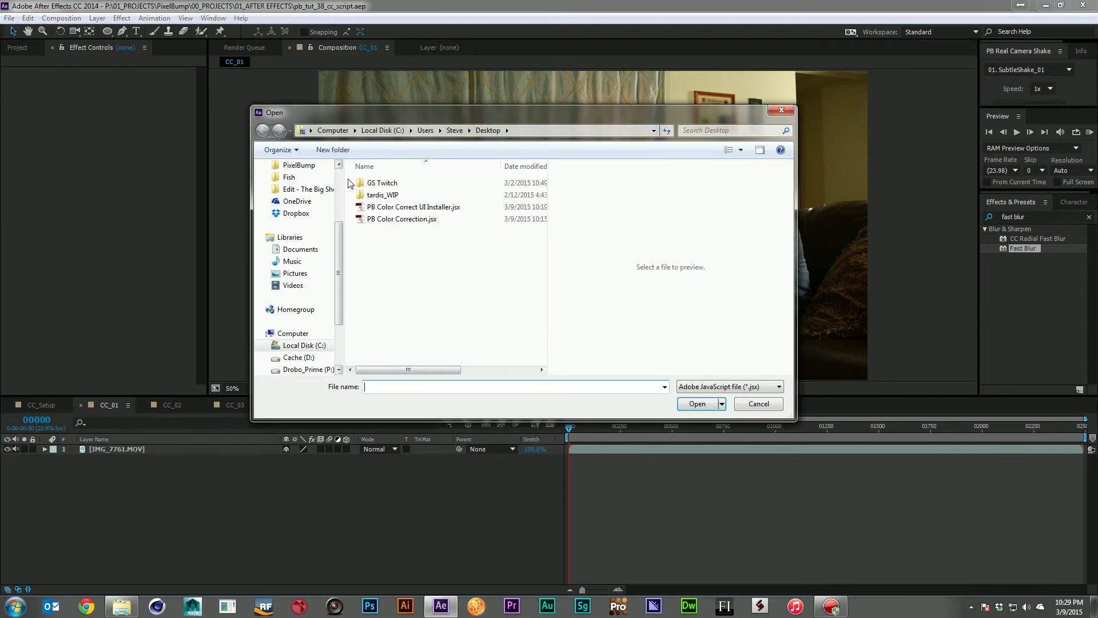
scroll(304, 188, up, 3)
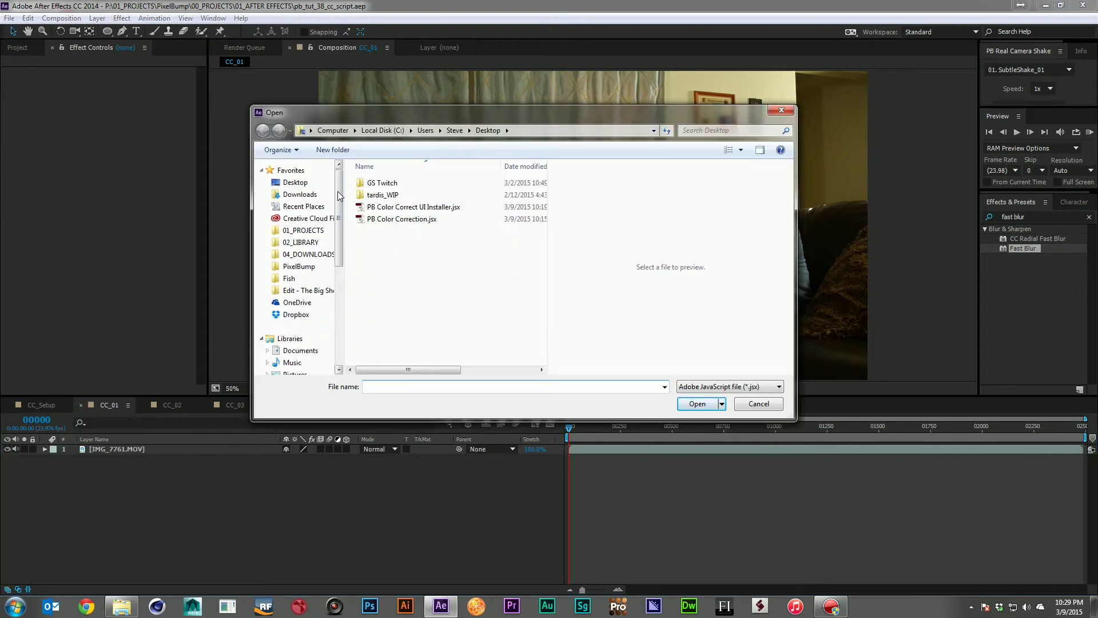
click(303, 182)
scroll(520, 300, down, 2)
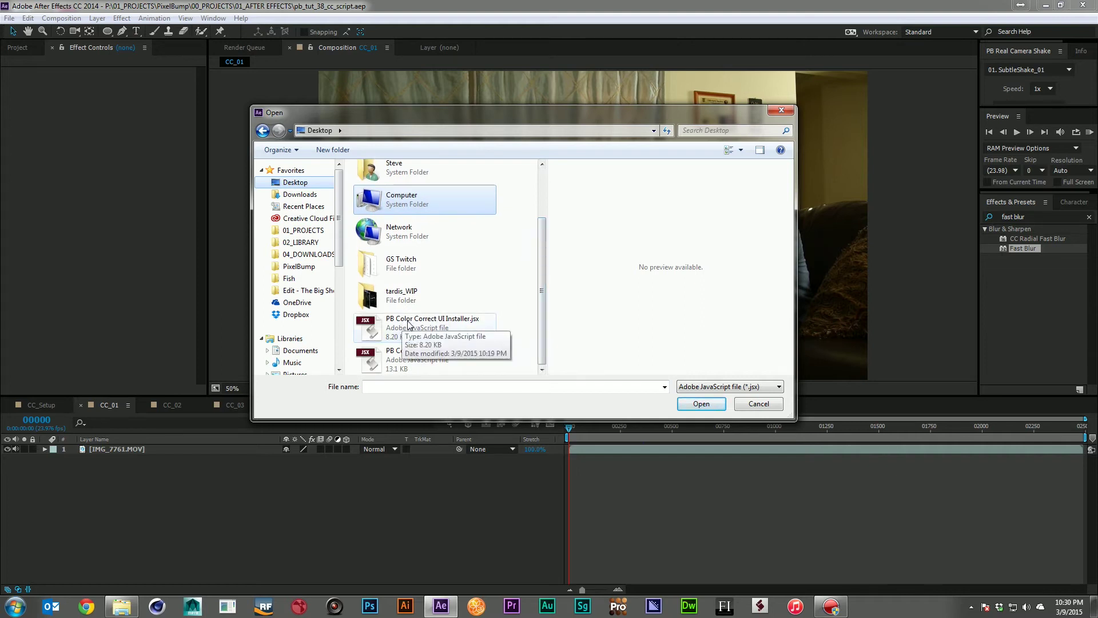
click(409, 324)
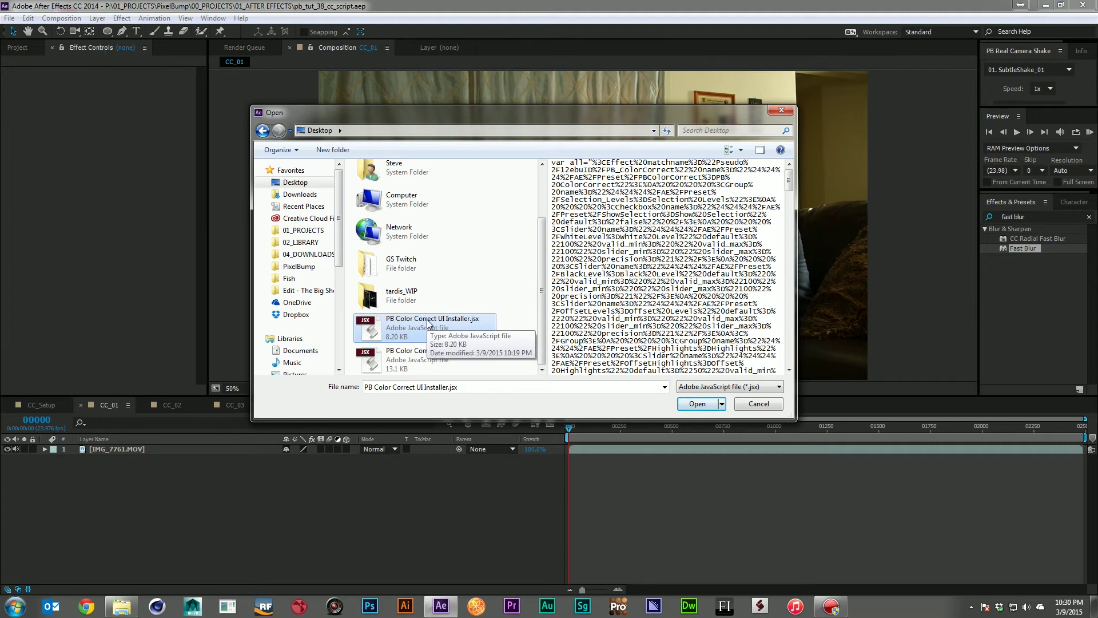
double_click(441, 326)
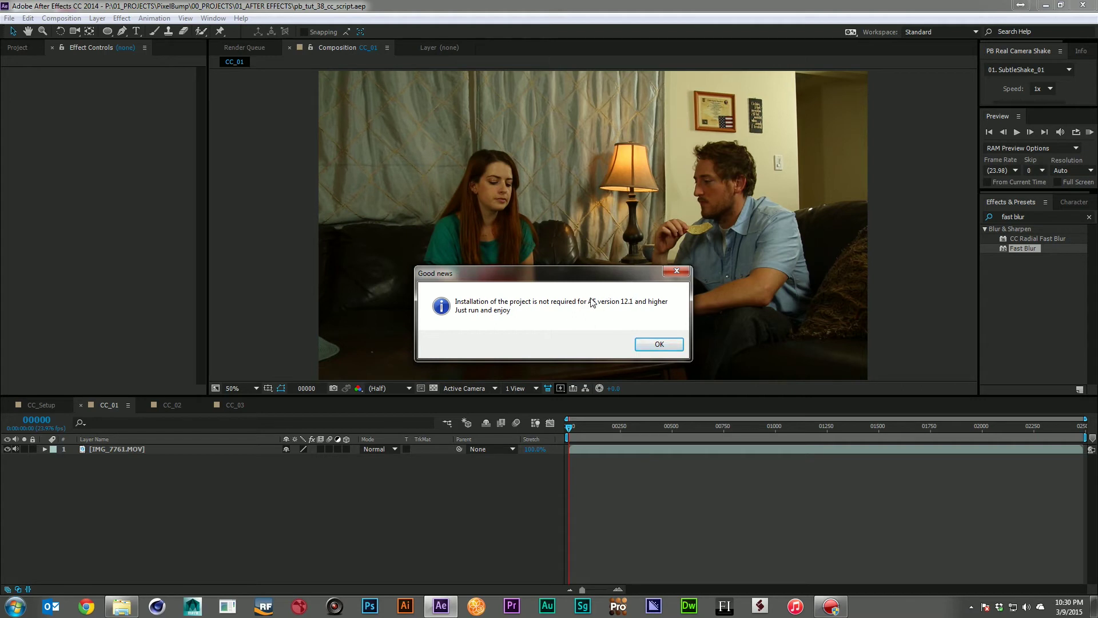
click(658, 343)
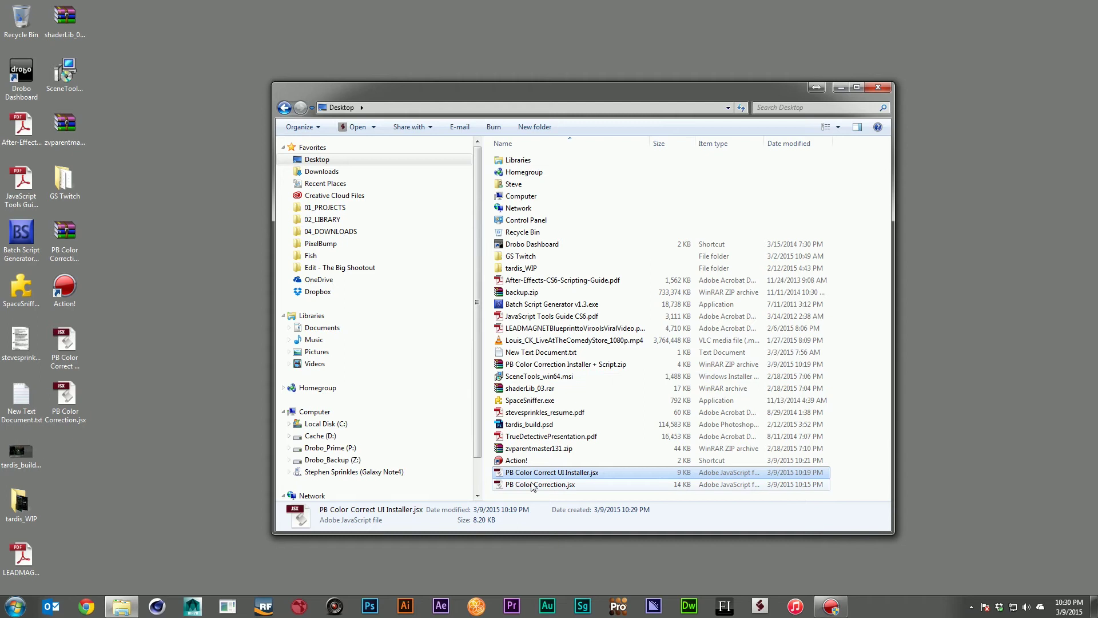
- Open a second Explorer window at the After Effects CC 2014 Support Files\Scripts folder
click(531, 485)
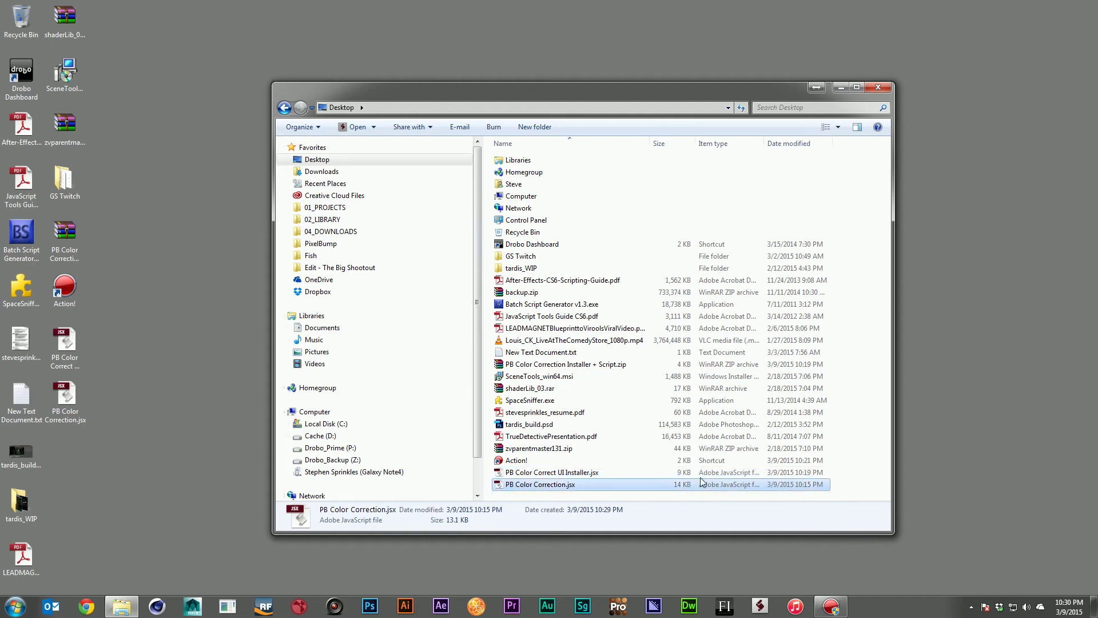
key(ctrl+n)
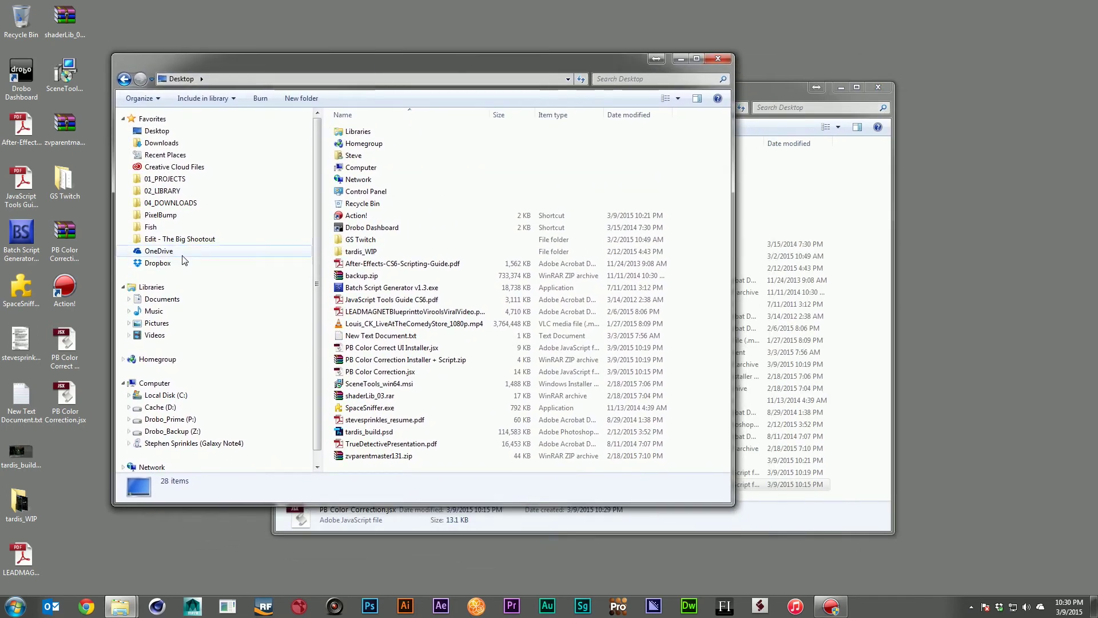
click(165, 394)
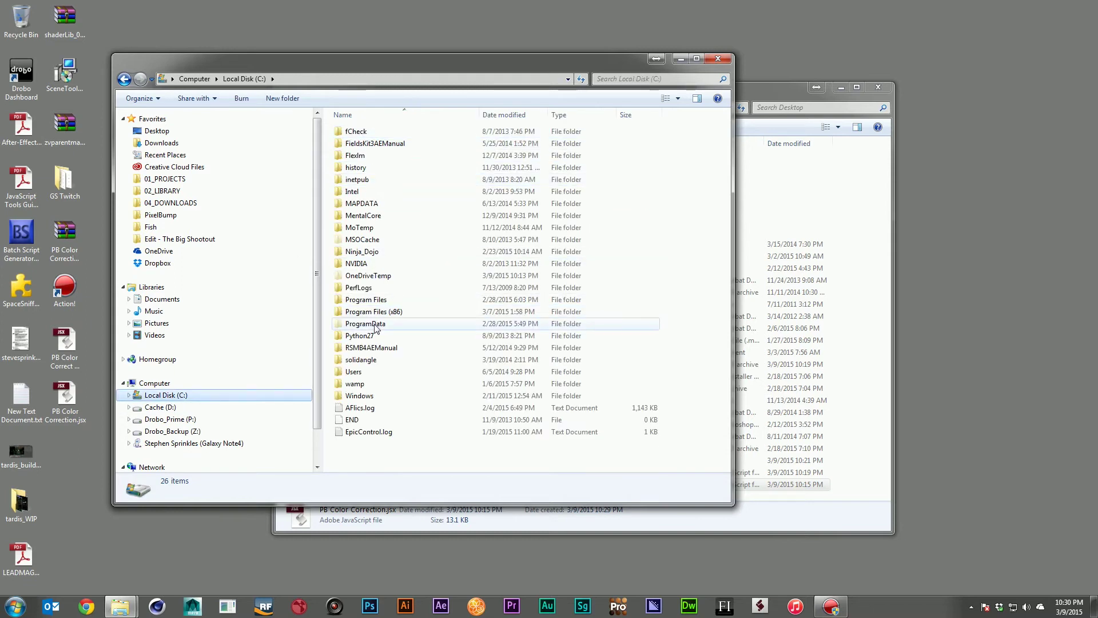
double_click(375, 300)
double_click(371, 134)
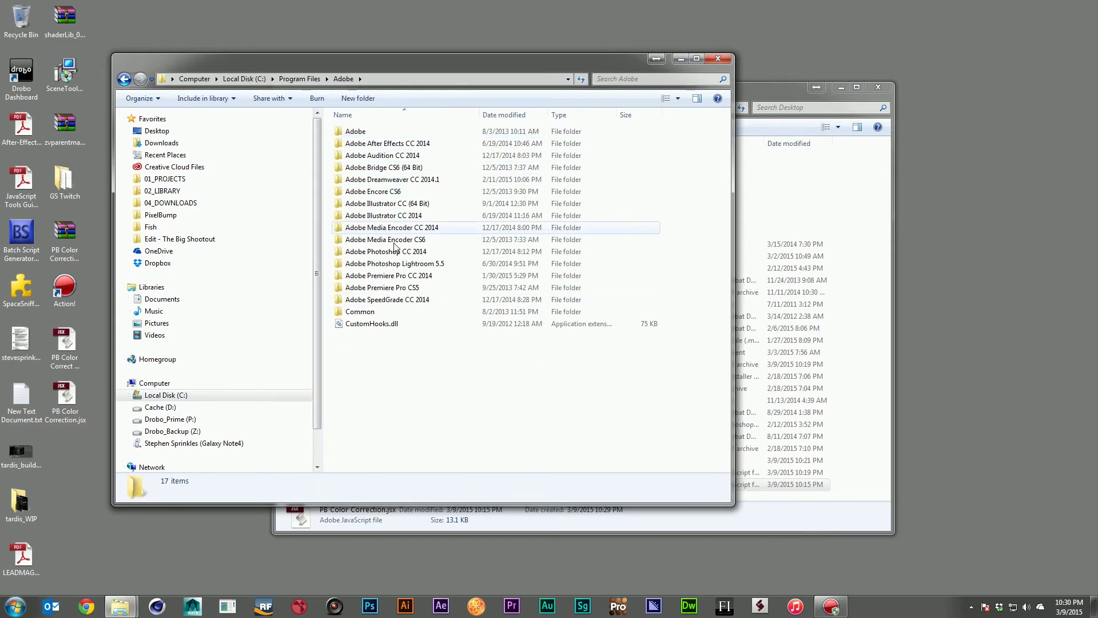
double_click(378, 143)
double_click(383, 130)
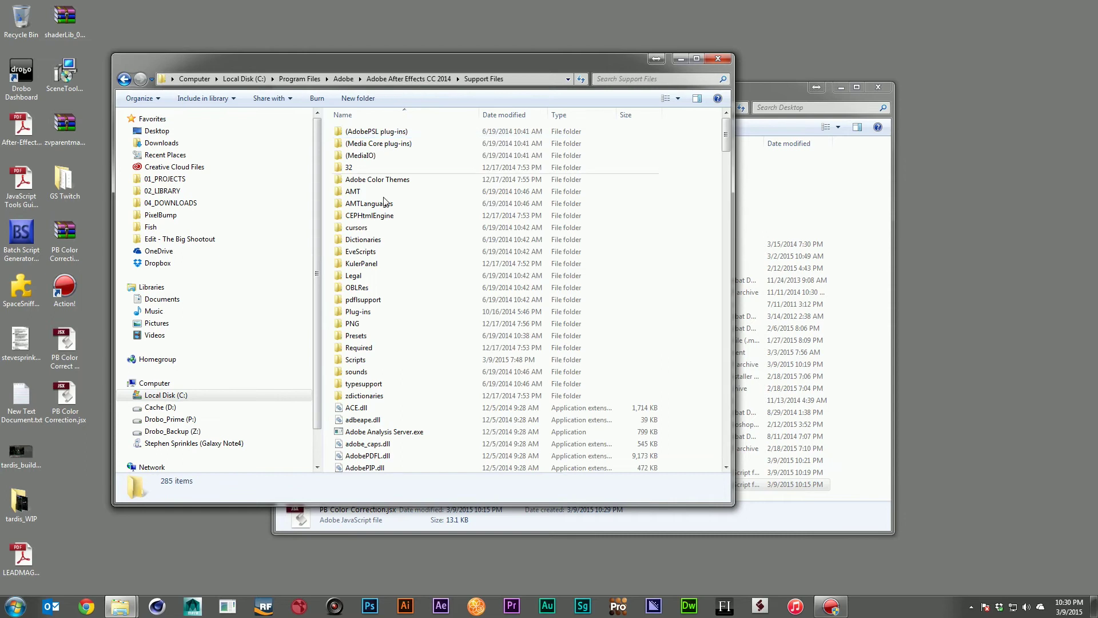
double_click(373, 367)
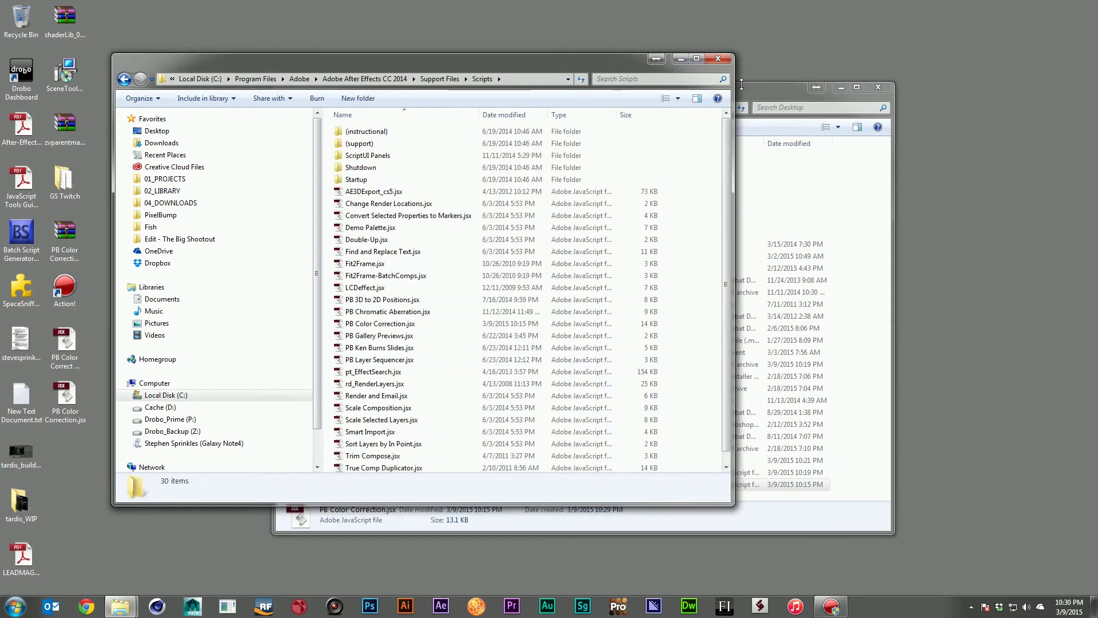
- Move PB Color Correction.jsx into the Scripts folder, replacing the old copy, and close both windows
drag(772, 87, 900, 91)
drag(666, 490, 369, 331)
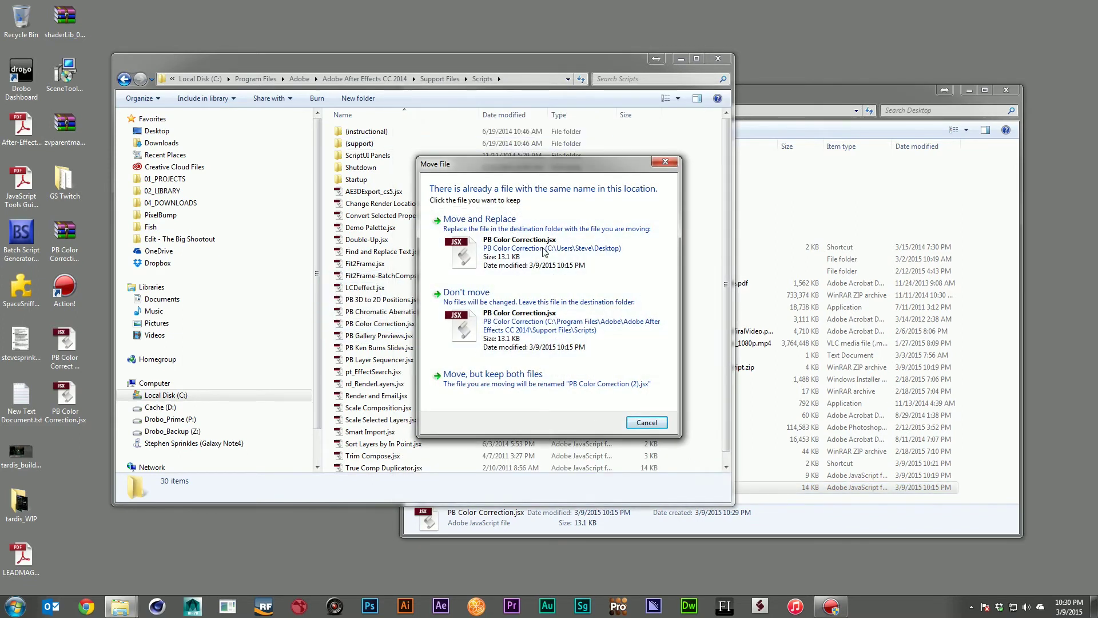
click(533, 243)
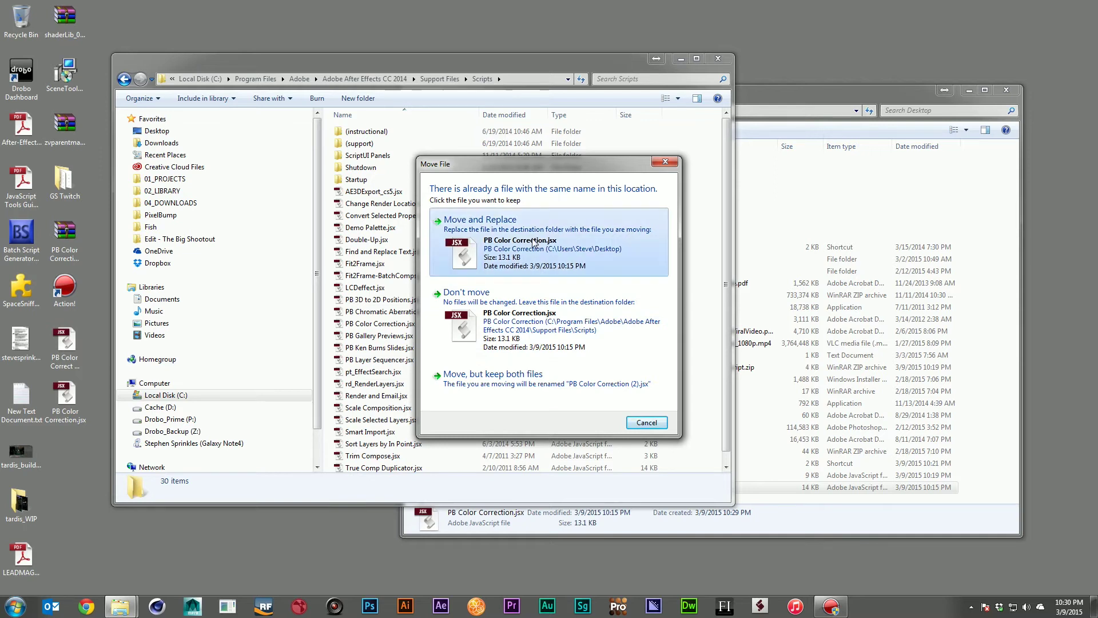
click(718, 59)
click(1007, 90)
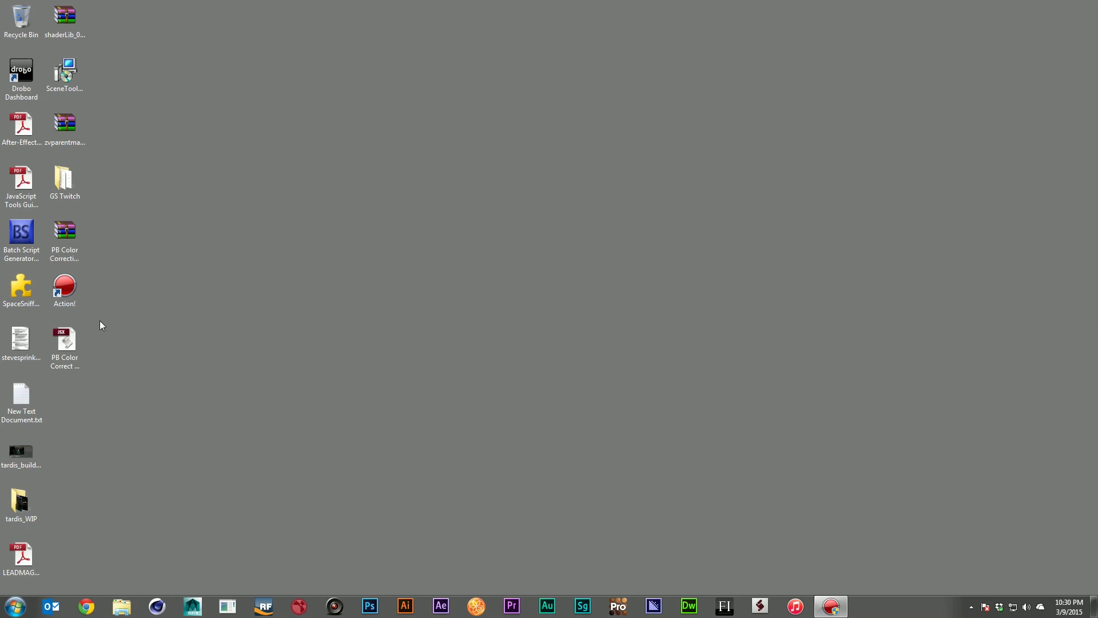
- Relaunch After Effects, reopen pb_tut_38_cc_script.aep and view the CC_Setup comp
click(440, 607)
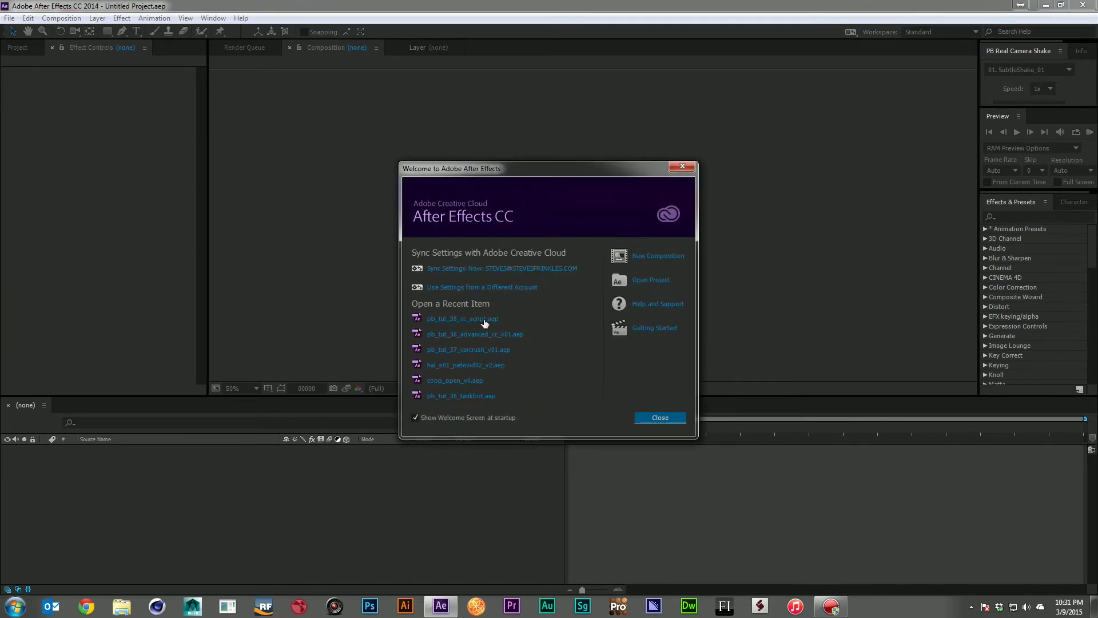
click(483, 319)
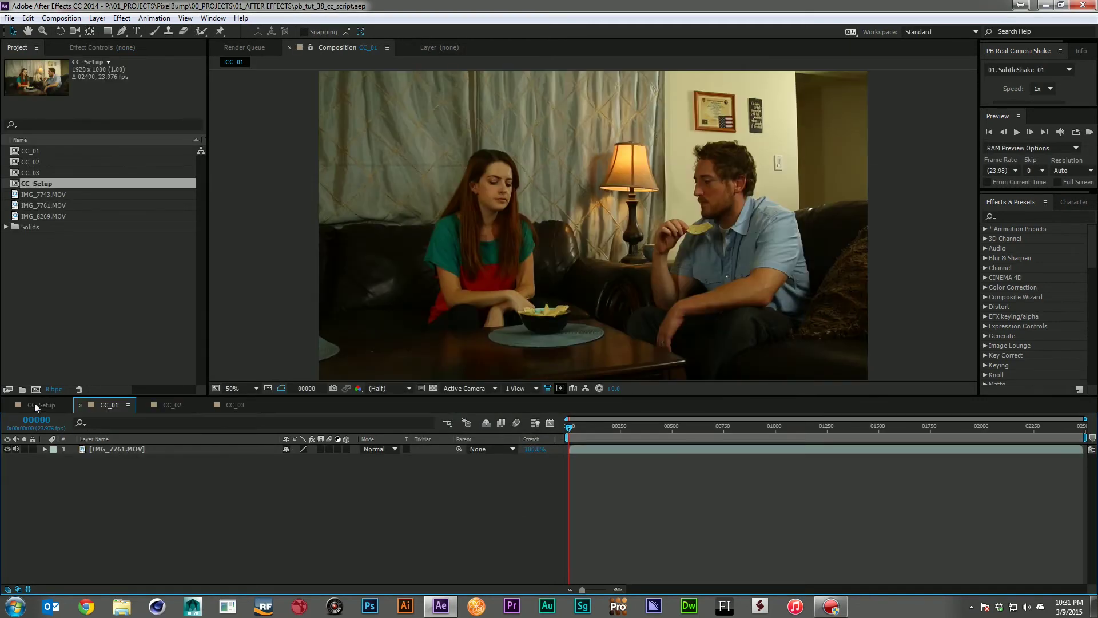
click(35, 404)
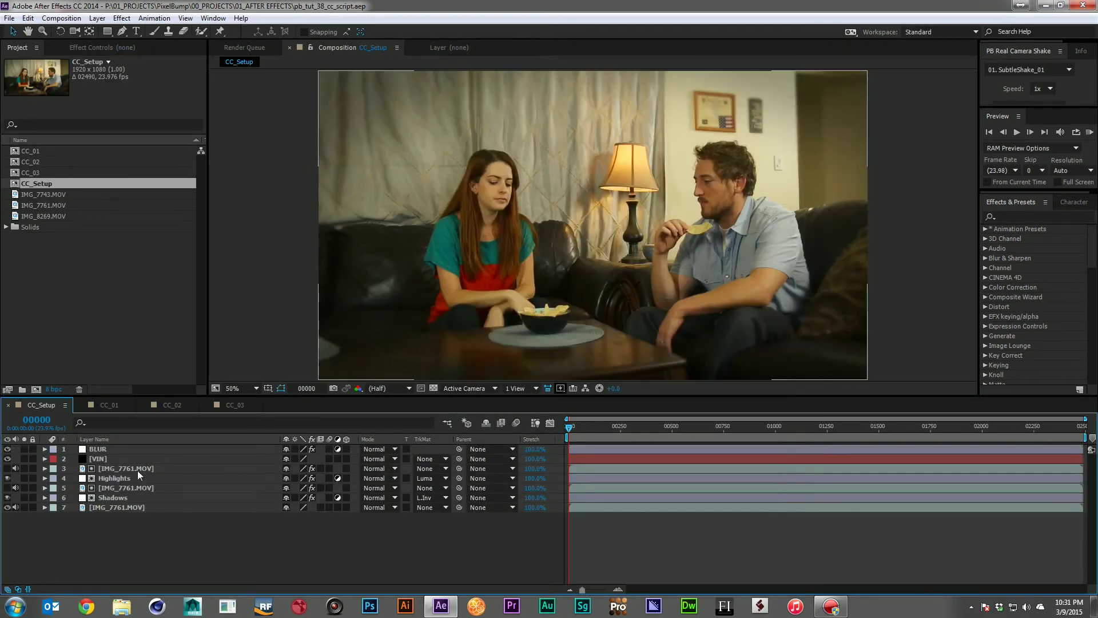
- Toggle a CC_Setup layer's visibility to compare the look, then return to CC_01
click(24, 508)
click(24, 508)
click(24, 507)
click(24, 507)
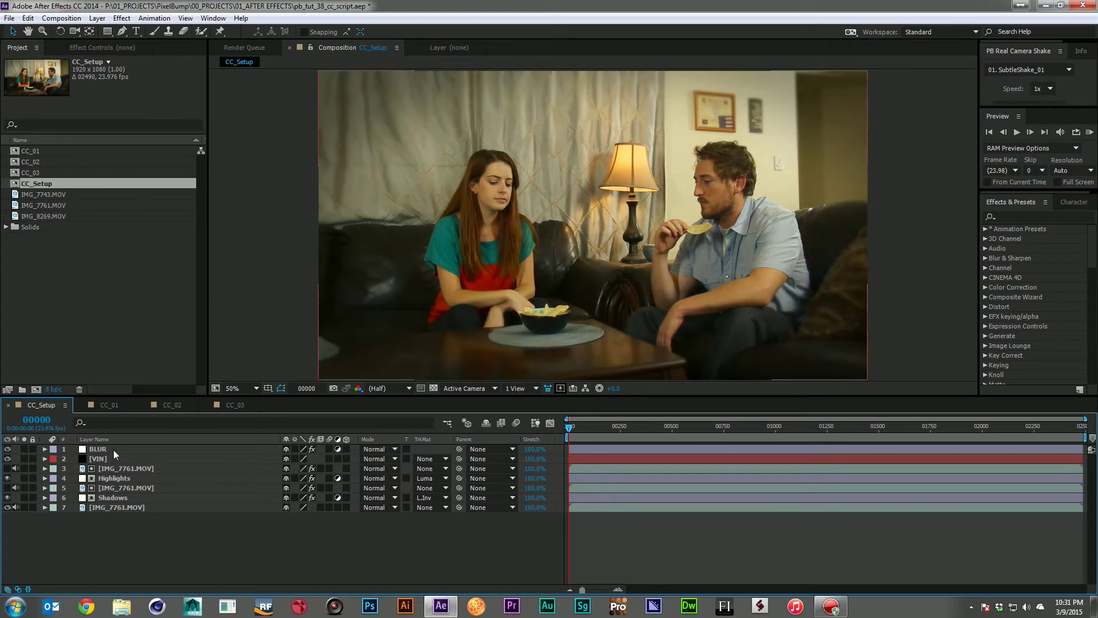
click(113, 402)
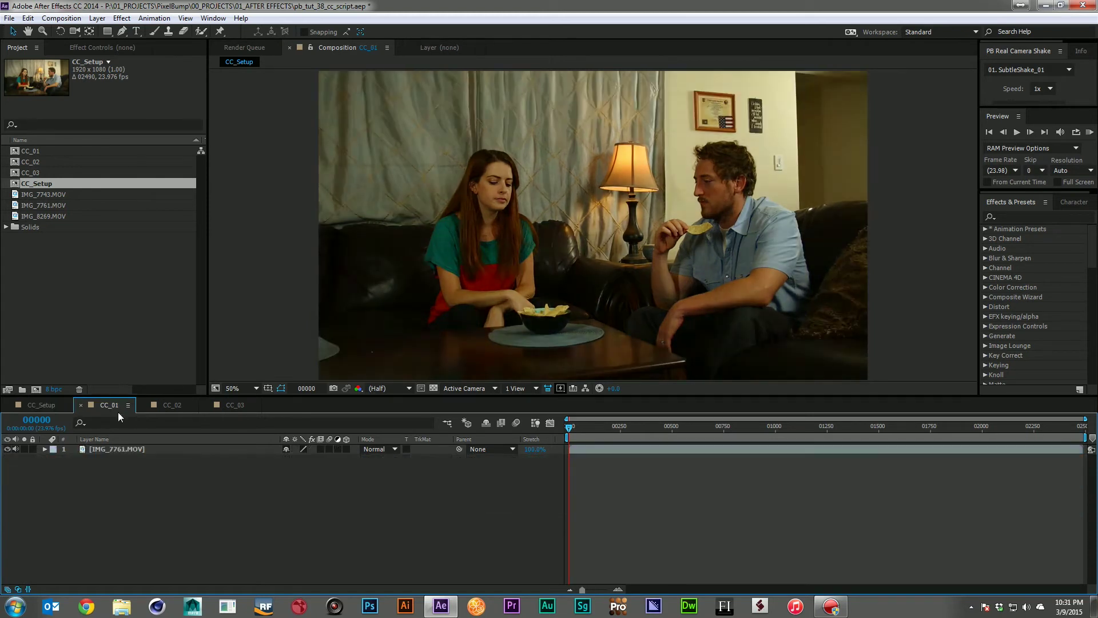
- Run the PB Color Correction.jsx script on the IMG_7761.MOV layer
click(118, 452)
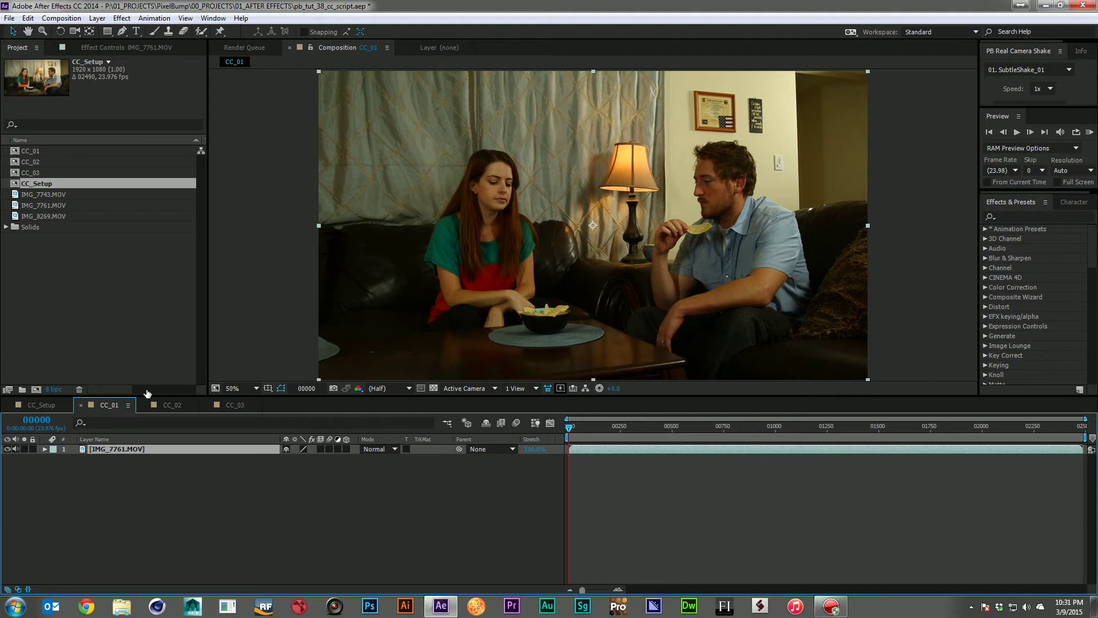
click(9, 18)
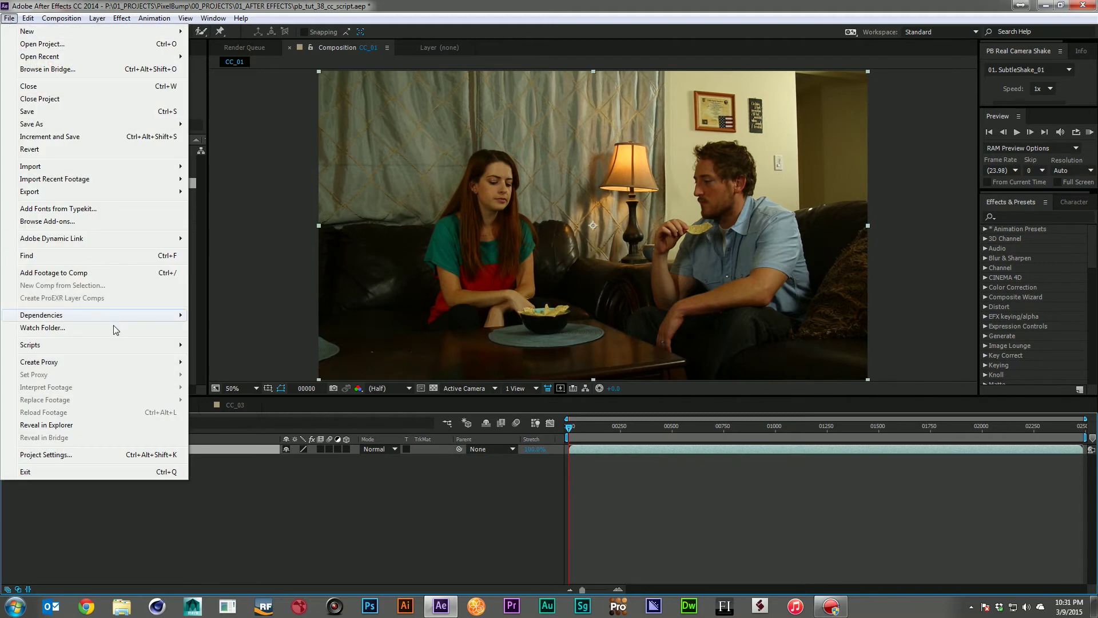
mouse_move(123, 345)
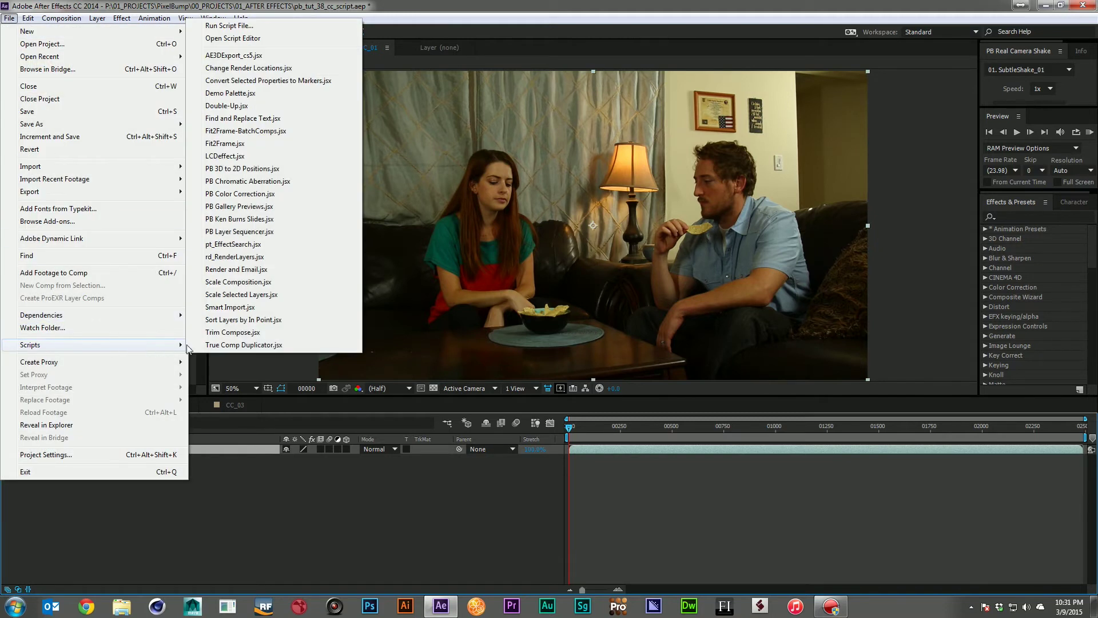
click(249, 195)
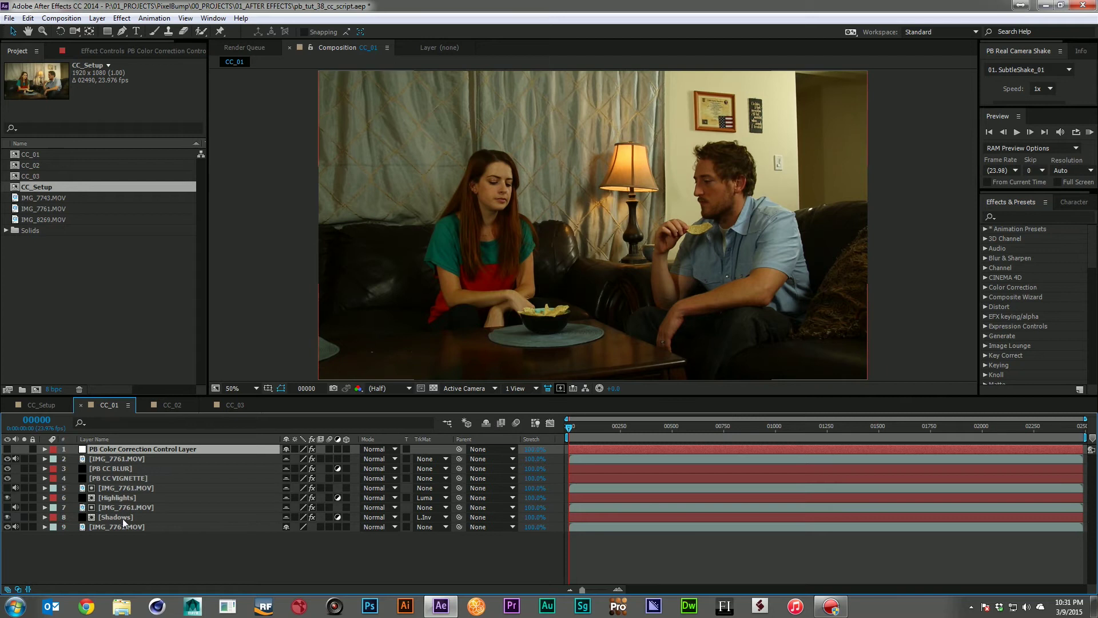
- Hide the shy helper layers and expand Selection Levels, Highlights, Shadows and Special Effects
click(484, 424)
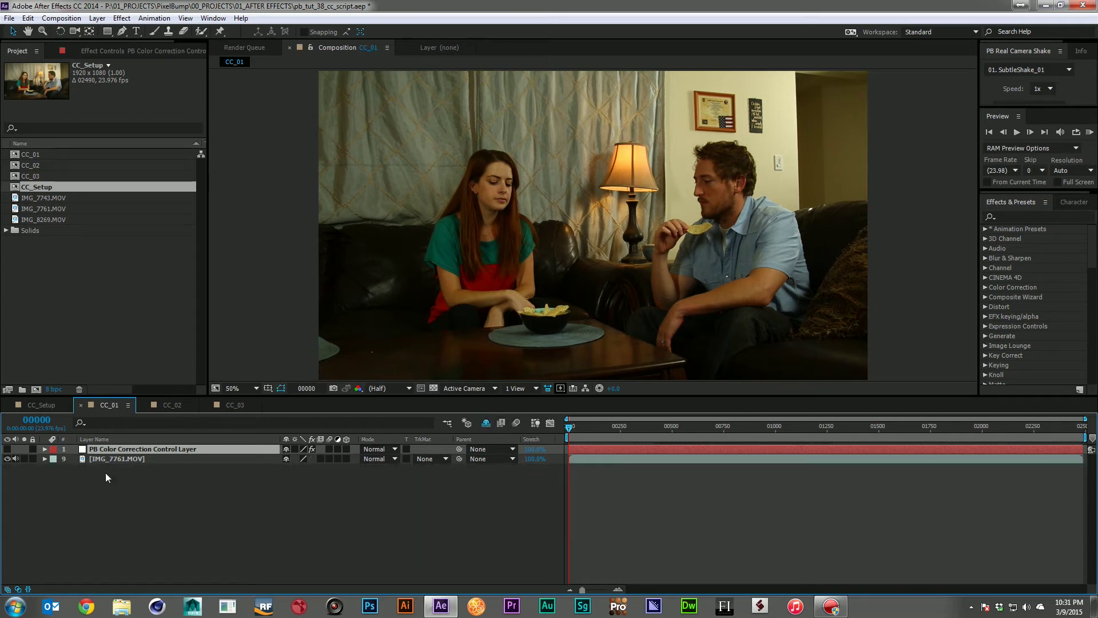
click(103, 51)
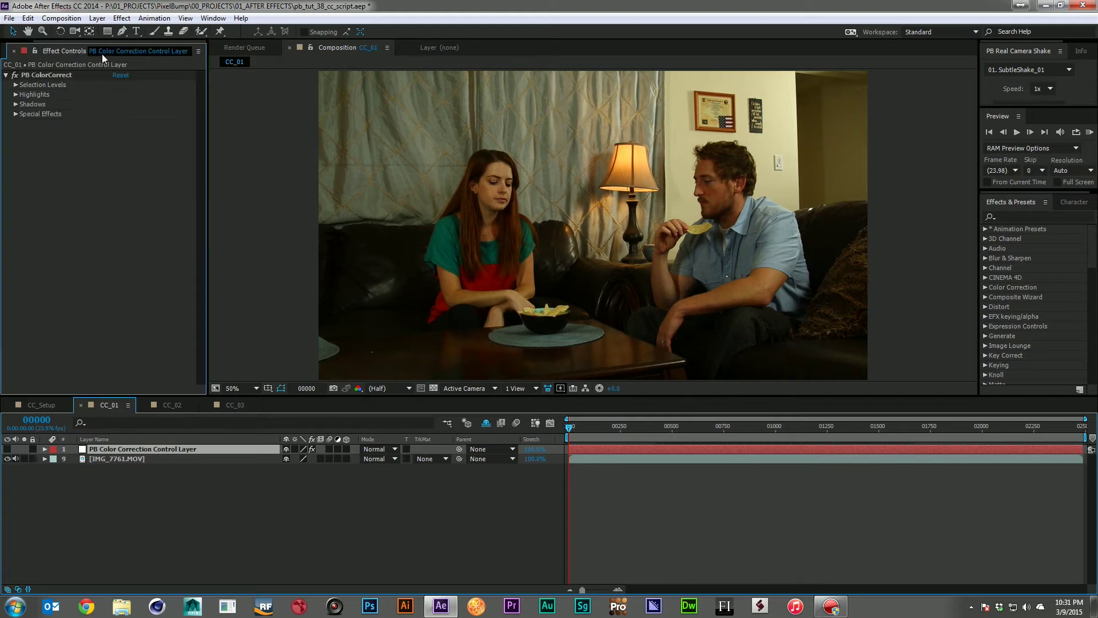
click(16, 85)
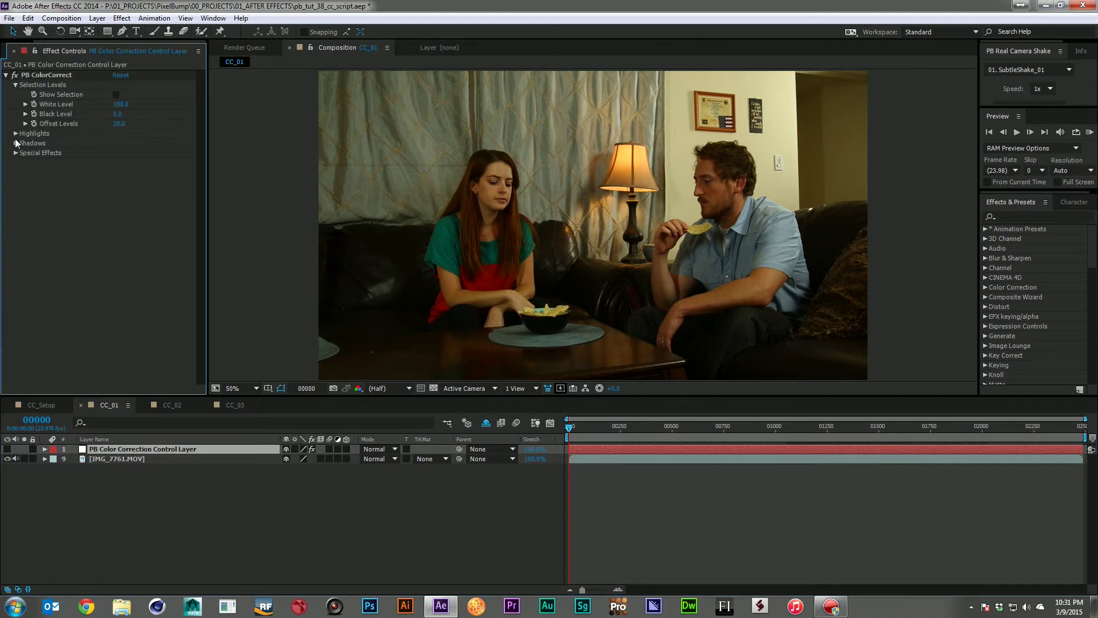
click(16, 133)
click(16, 182)
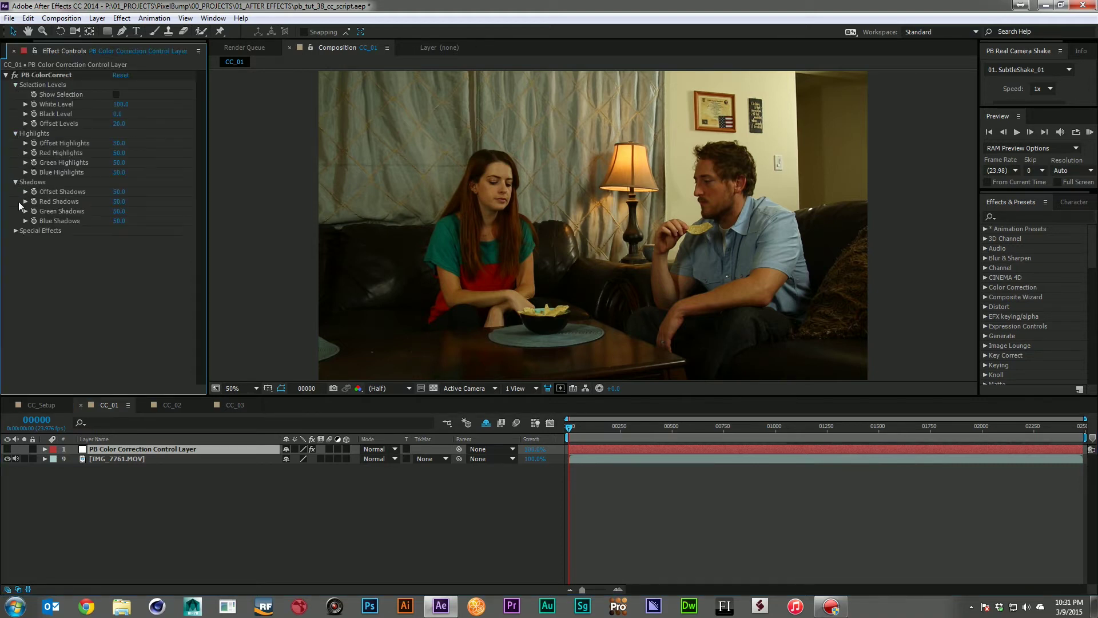
click(16, 230)
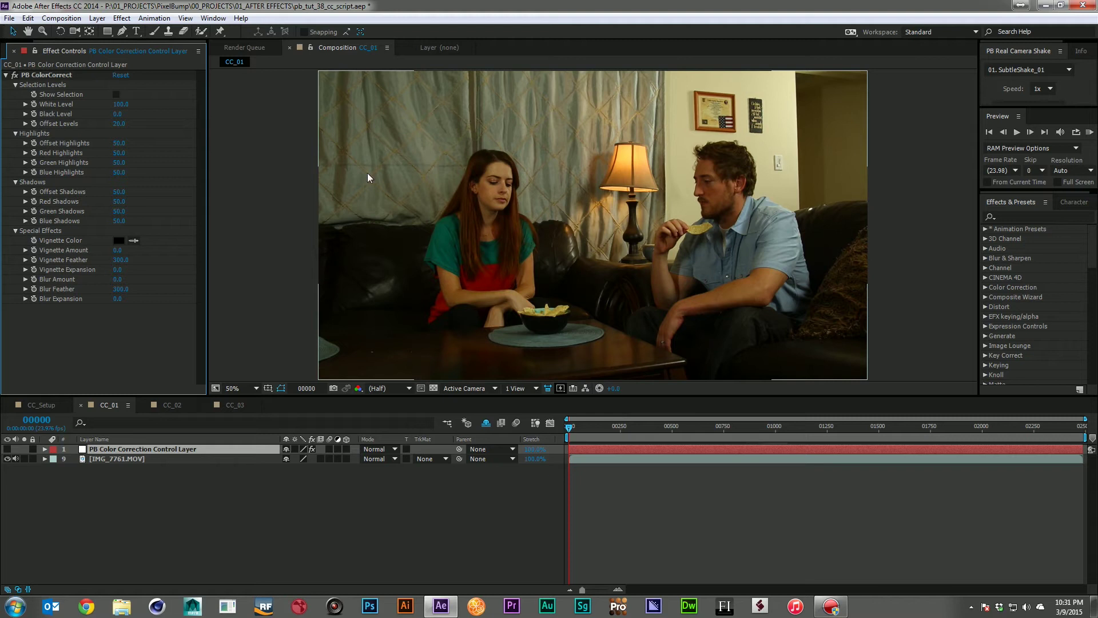
- With Show Selection on, set White Level 70, Black Level 16 and Offset Levels 84, then turn it off
click(116, 95)
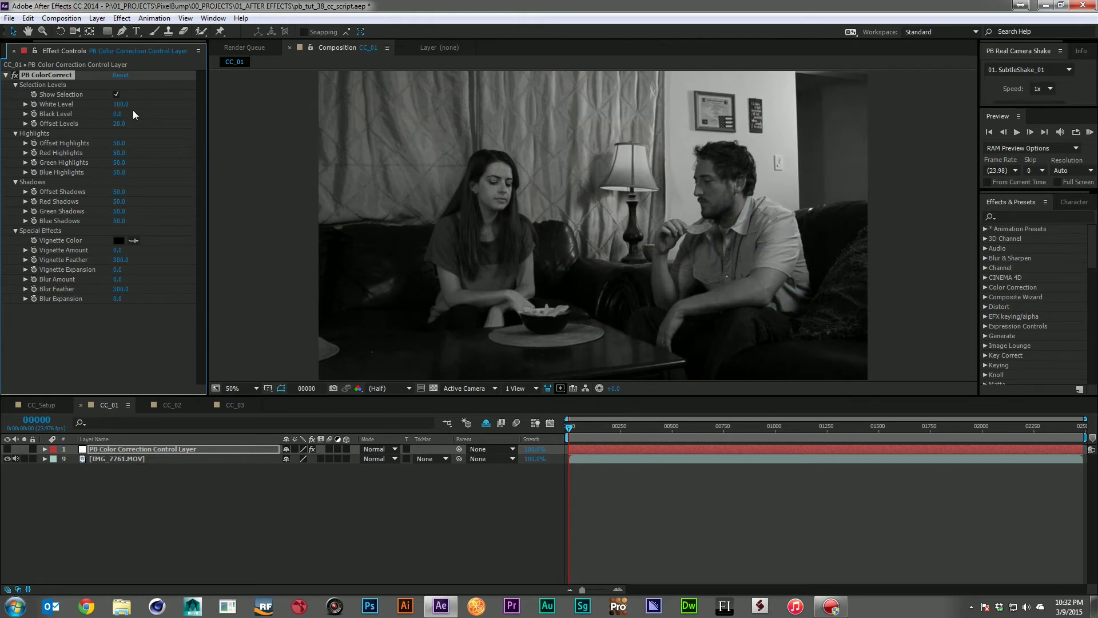
drag(121, 104, 145, 131)
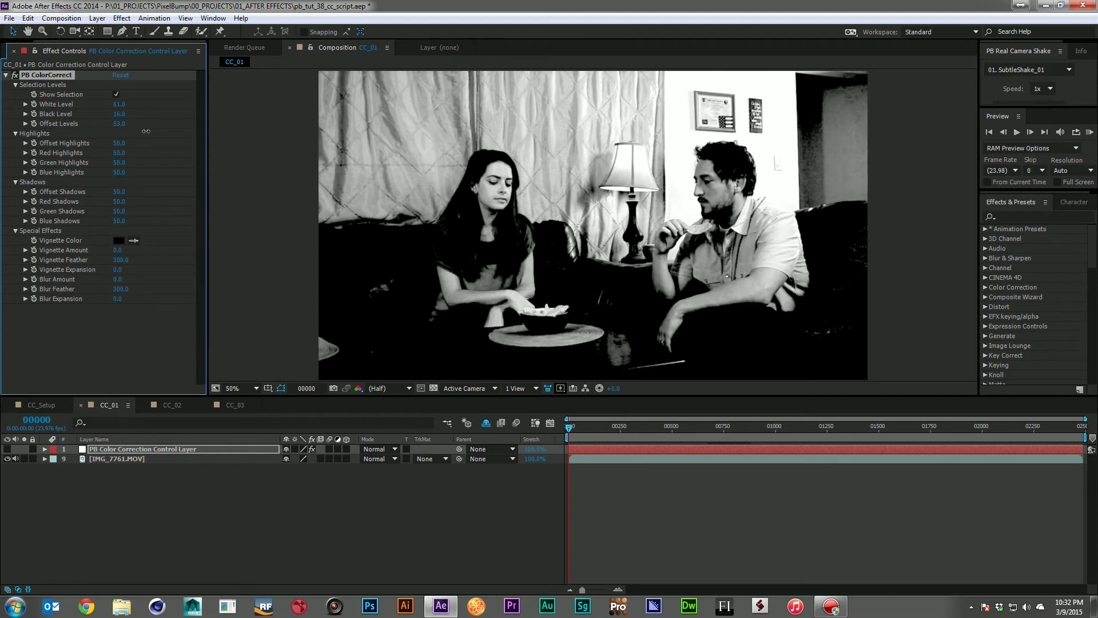
drag(147, 131, 168, 137)
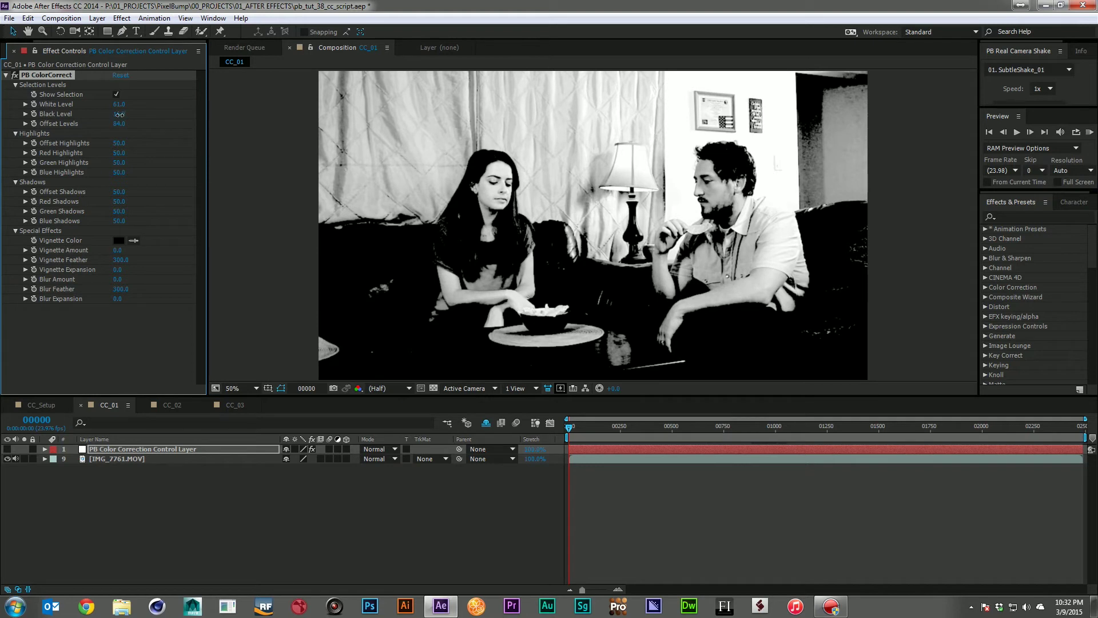
drag(121, 115, 122, 116)
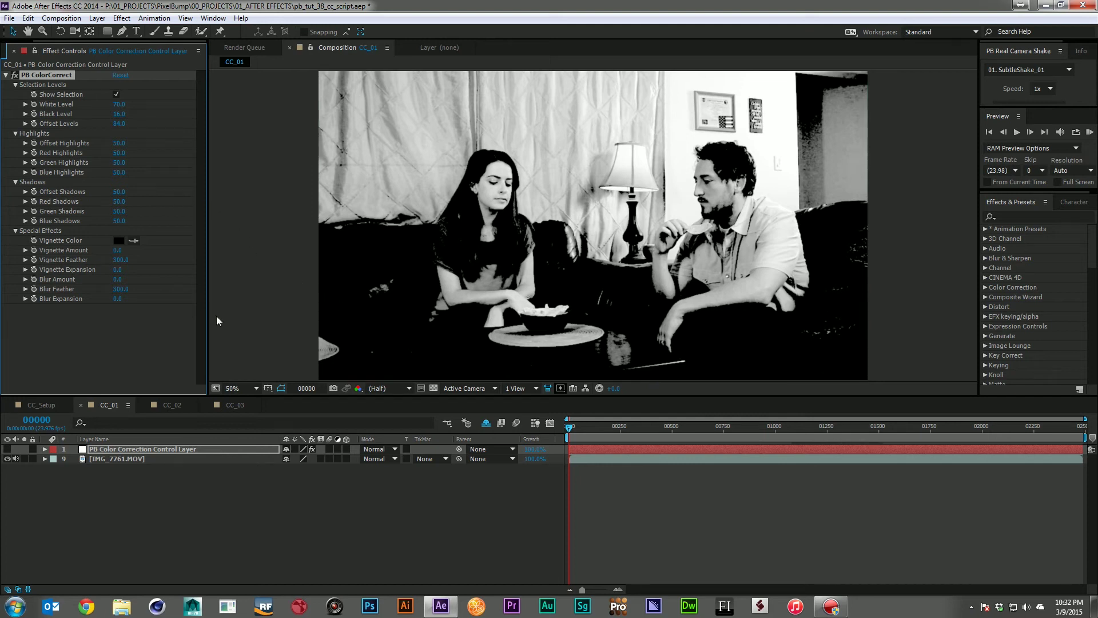
click(117, 95)
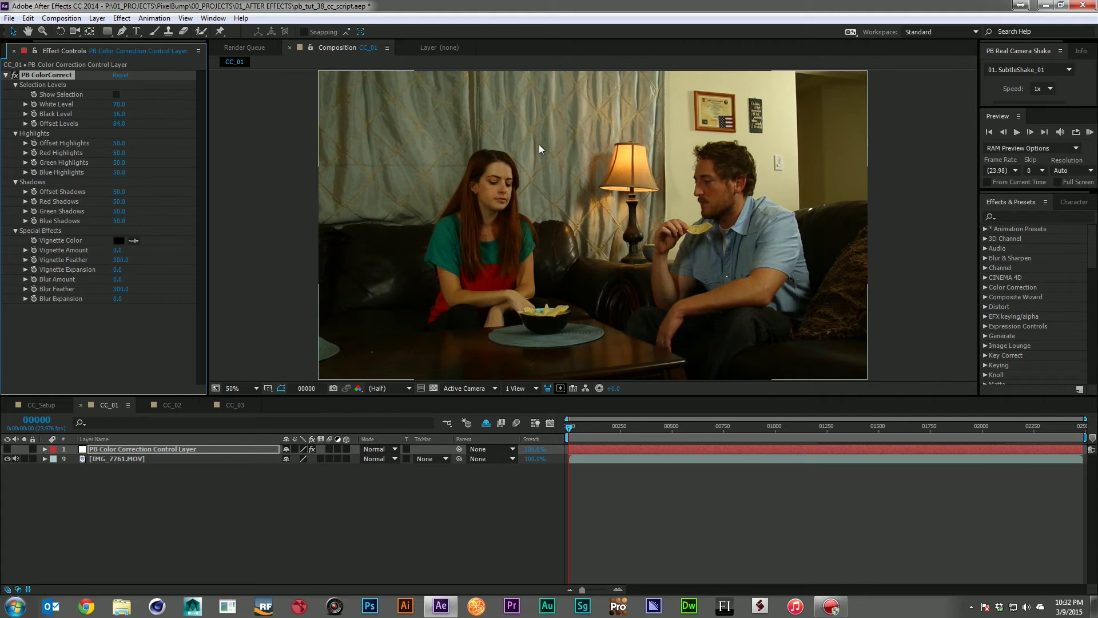
- Raise Offset Shadows and Offset Highlights slightly, toggling Solo on the footage to compare
click(25, 459)
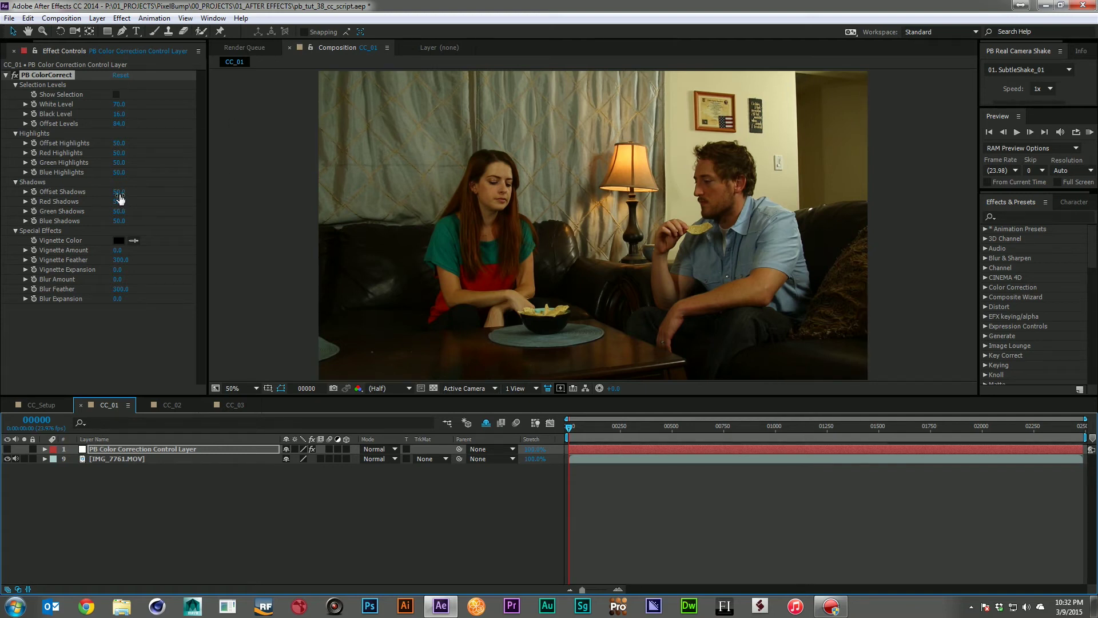
drag(119, 192, 132, 194)
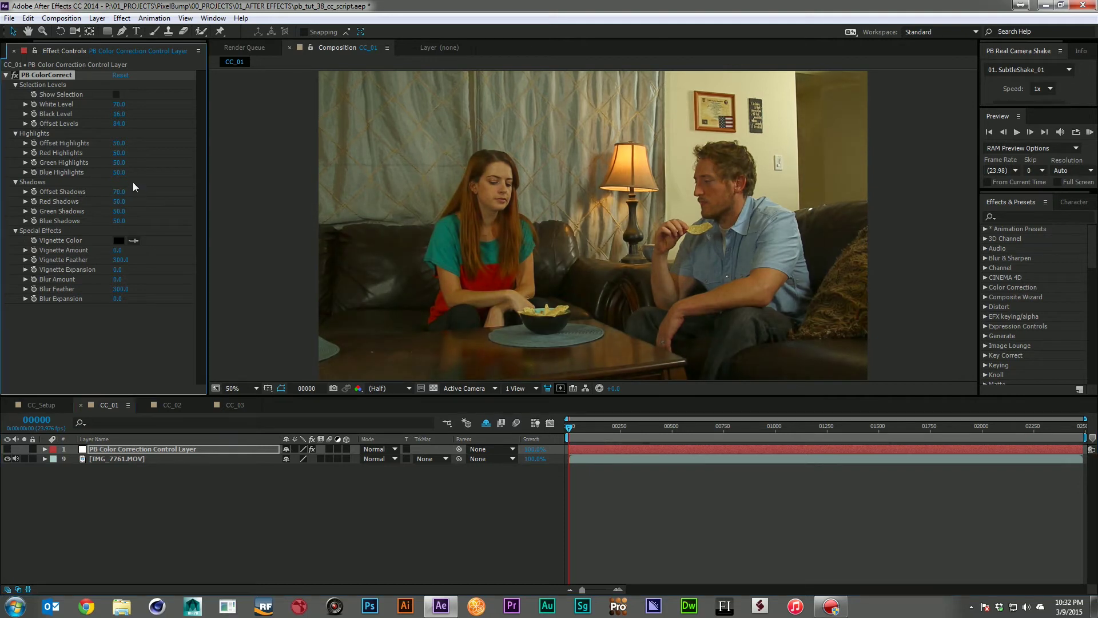
drag(119, 143, 127, 143)
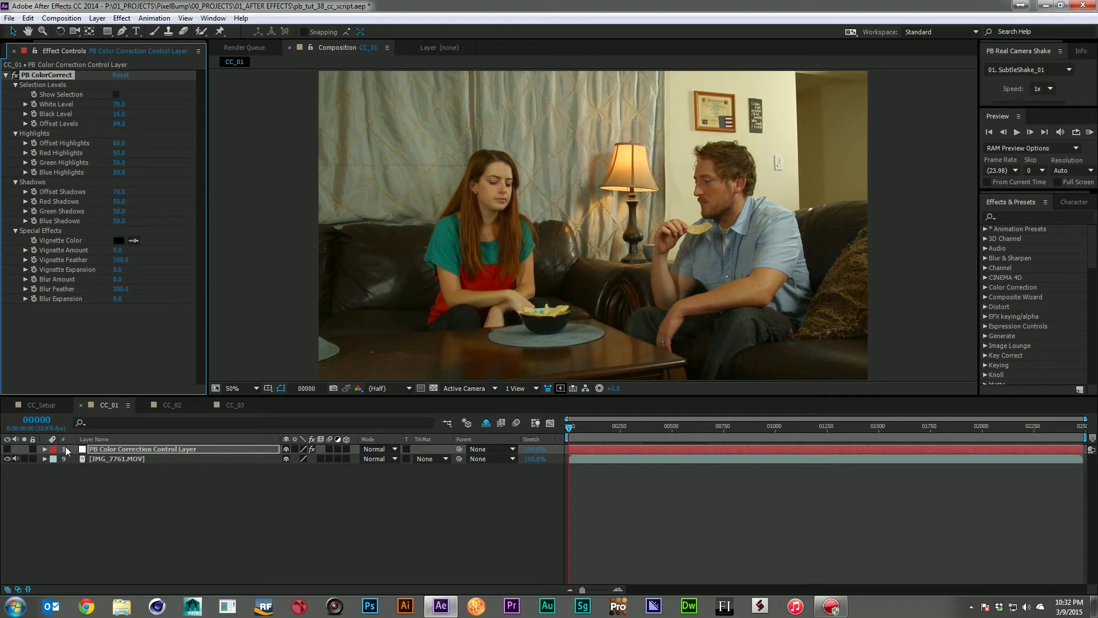
click(24, 458)
click(24, 458)
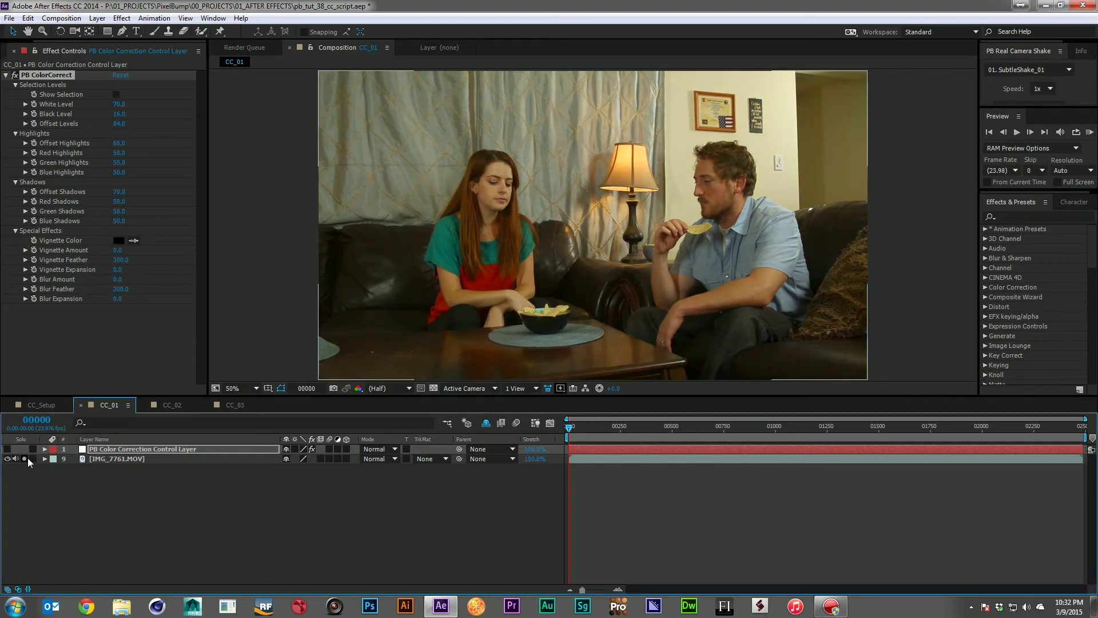
click(24, 458)
click(24, 458)
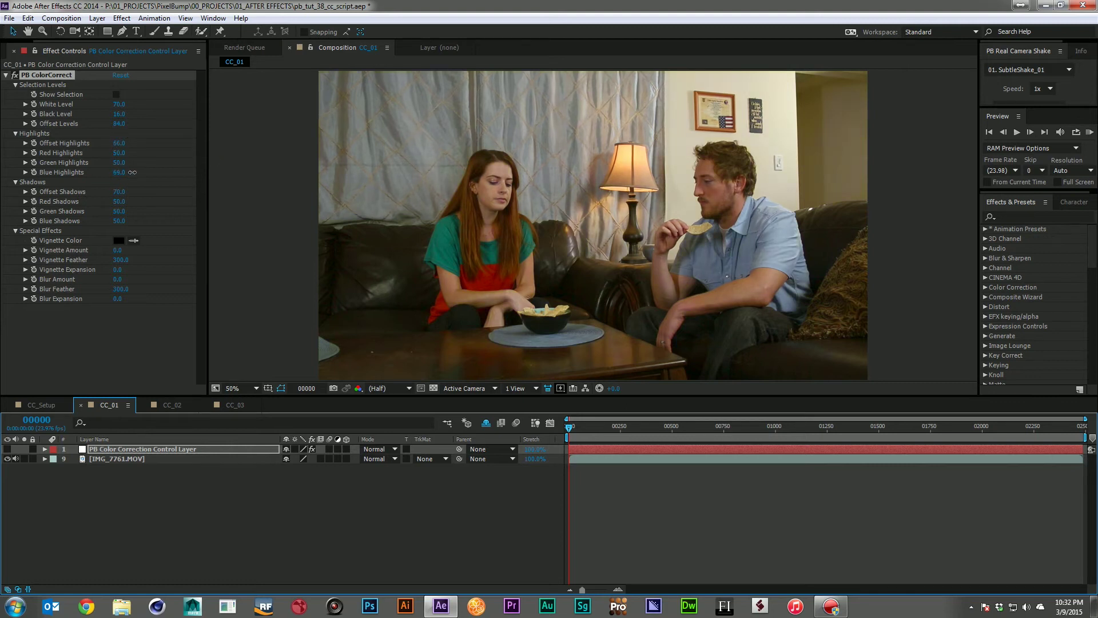
- Push Blue Highlights to 80 and add green and blue to the shadows, then view the ungraded footage
click(183, 177)
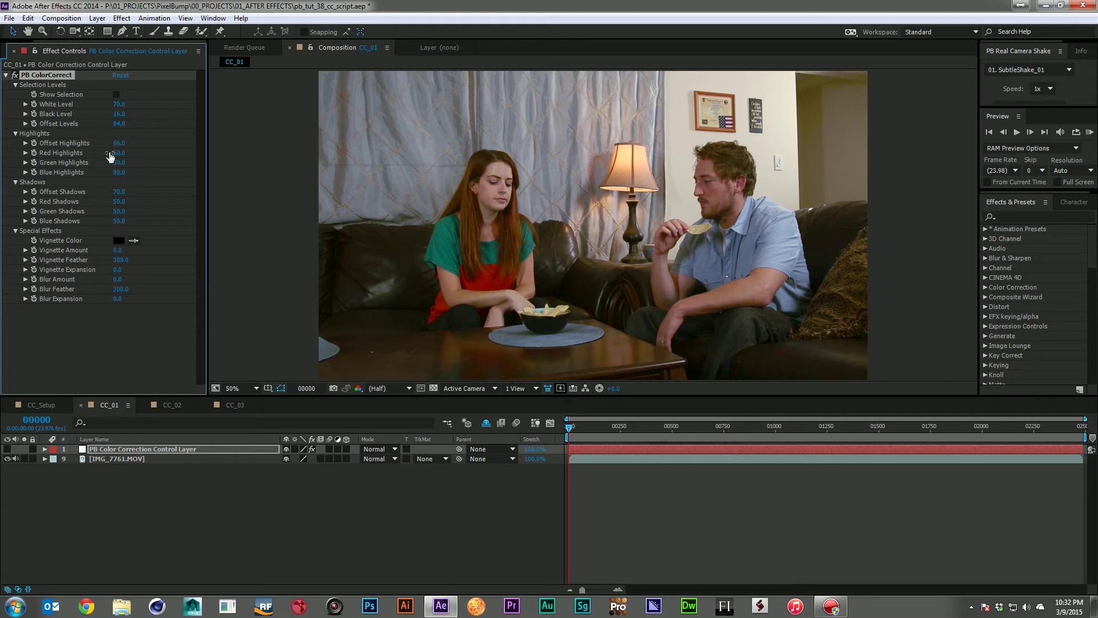
drag(116, 170, 116, 153)
drag(126, 221, 129, 210)
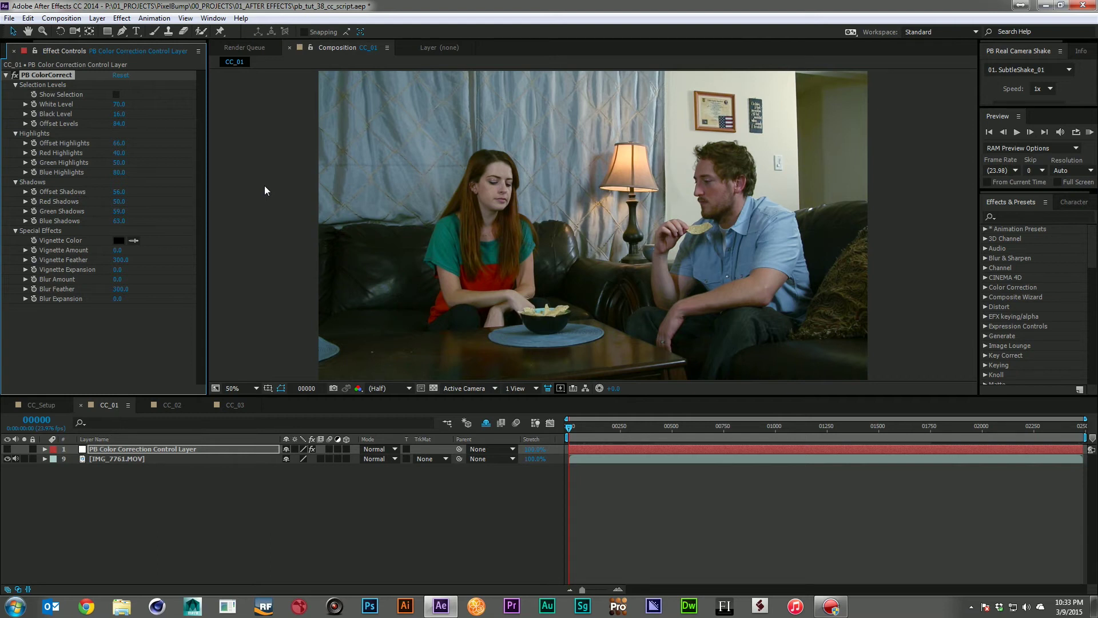
click(24, 459)
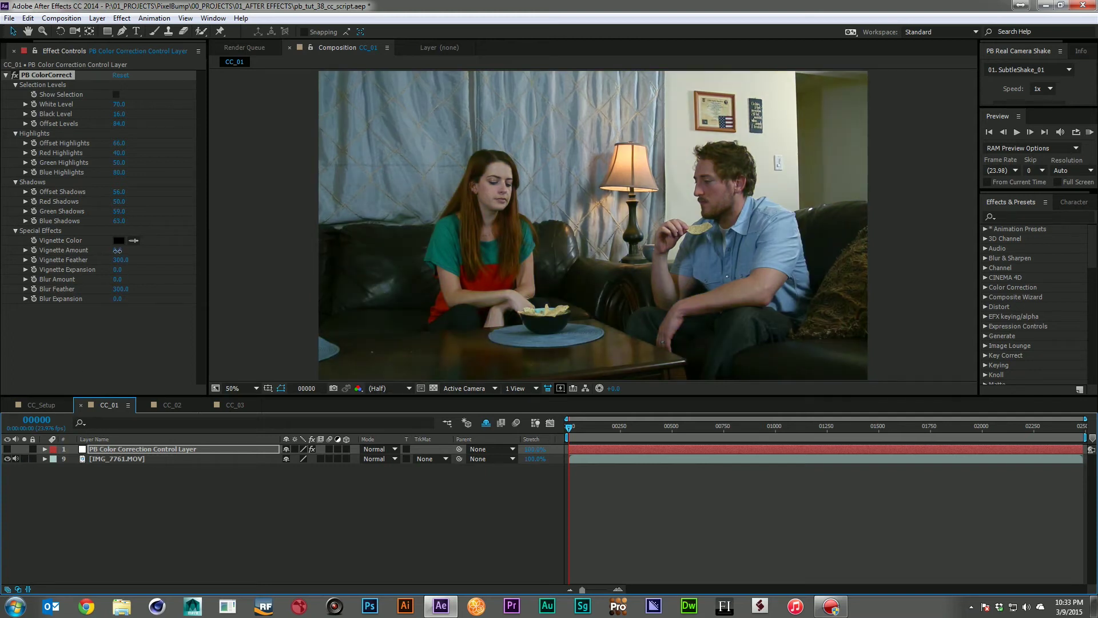
- Add a vignette to the couch scene, spread it into the frame, and set its strength to 54
drag(118, 251, 186, 250)
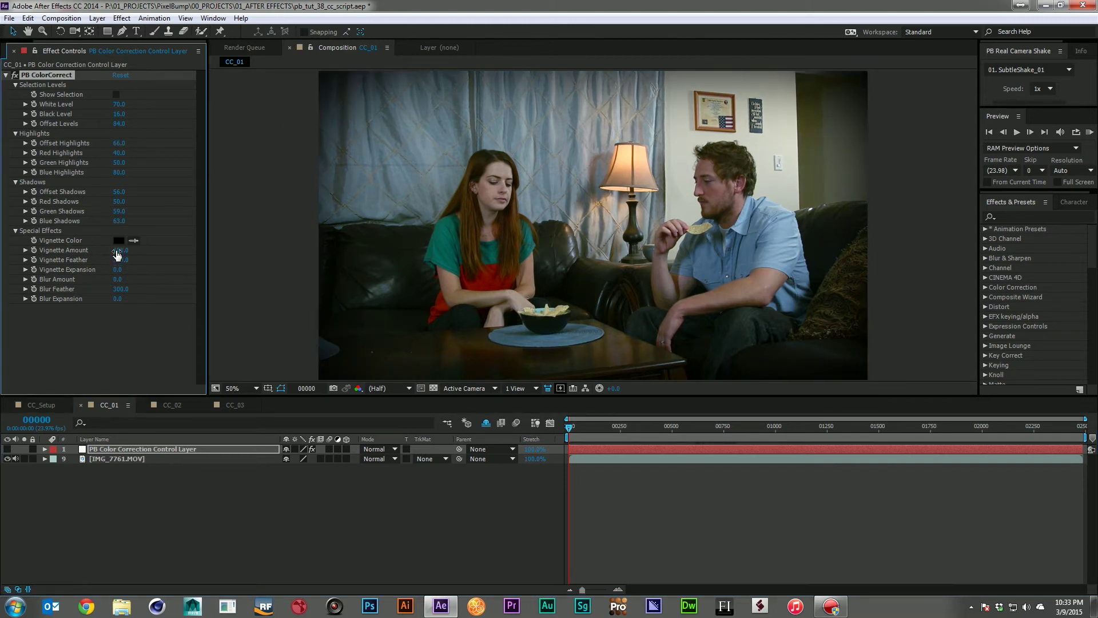
drag(117, 269, 17, 278)
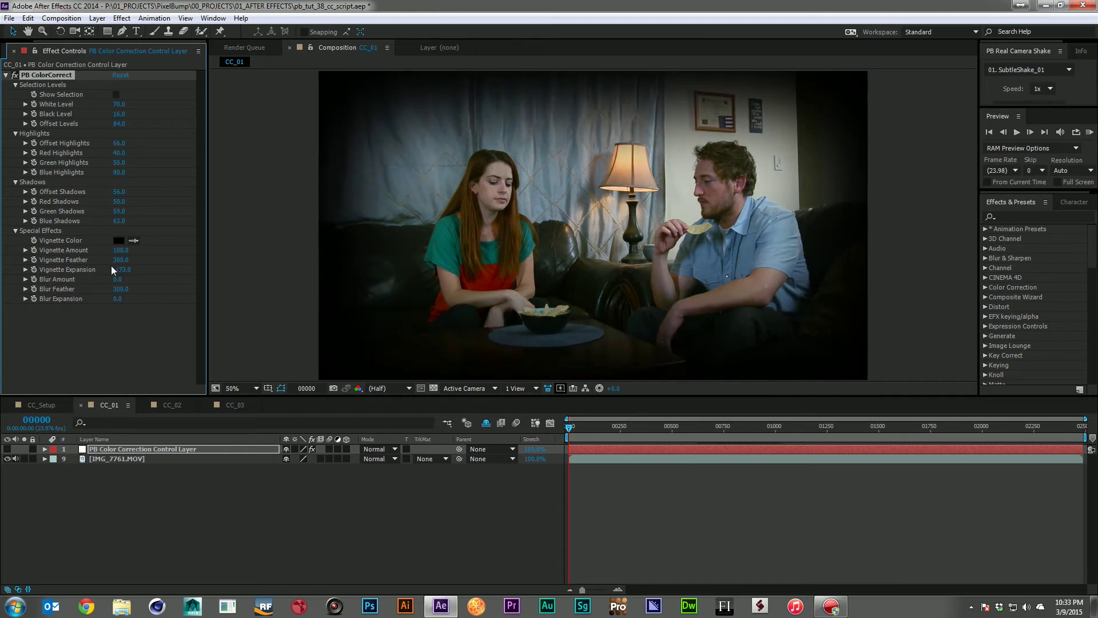
drag(118, 251, 133, 329)
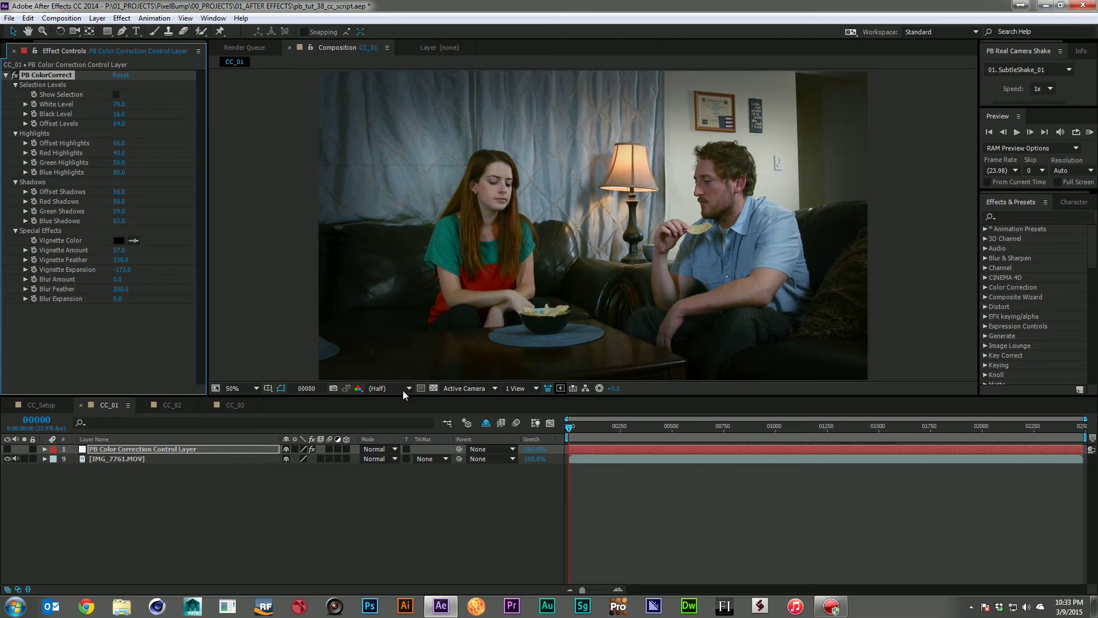
- Set Blur Amount to 10 and push Blur Expansion to -258
click(121, 280)
text(1)
drag(111, 300, 3, 331)
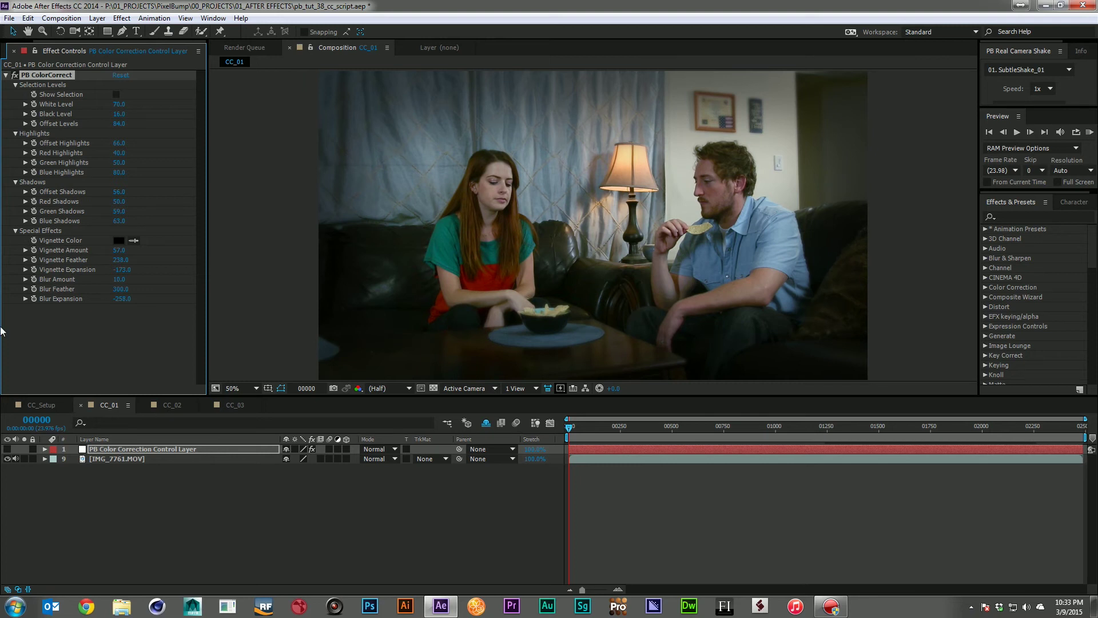
click(243, 490)
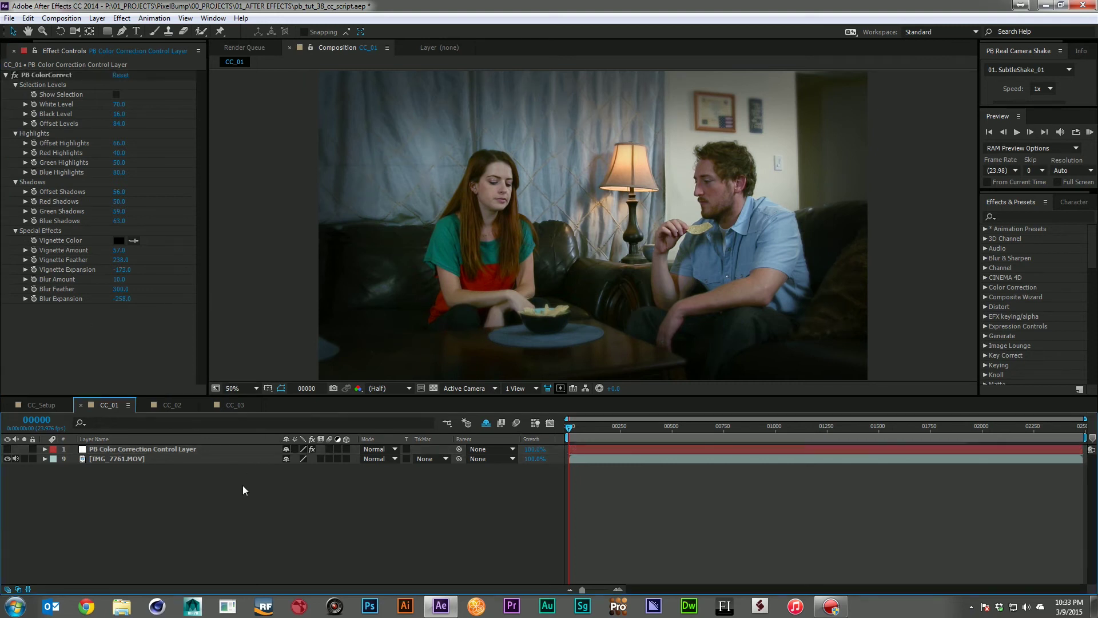
click(40, 405)
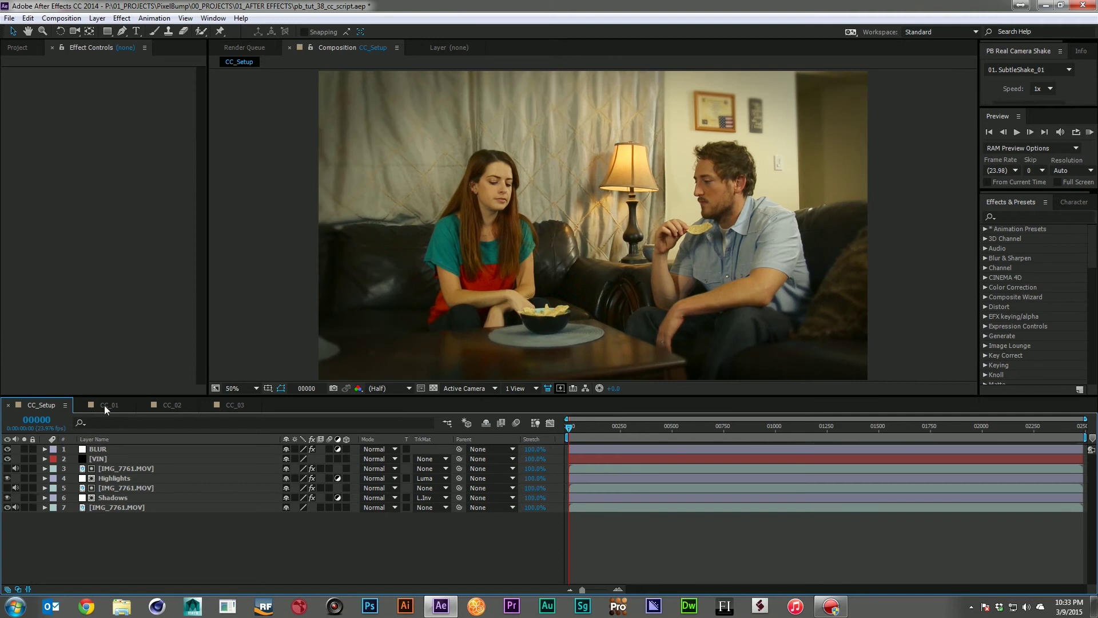
click(104, 405)
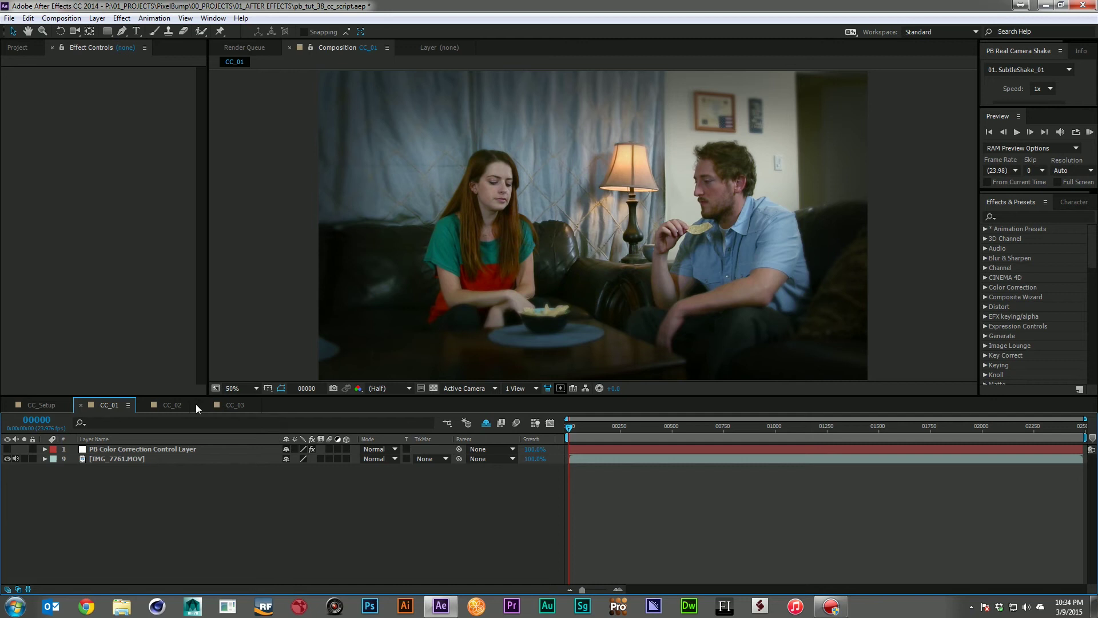
click(155, 405)
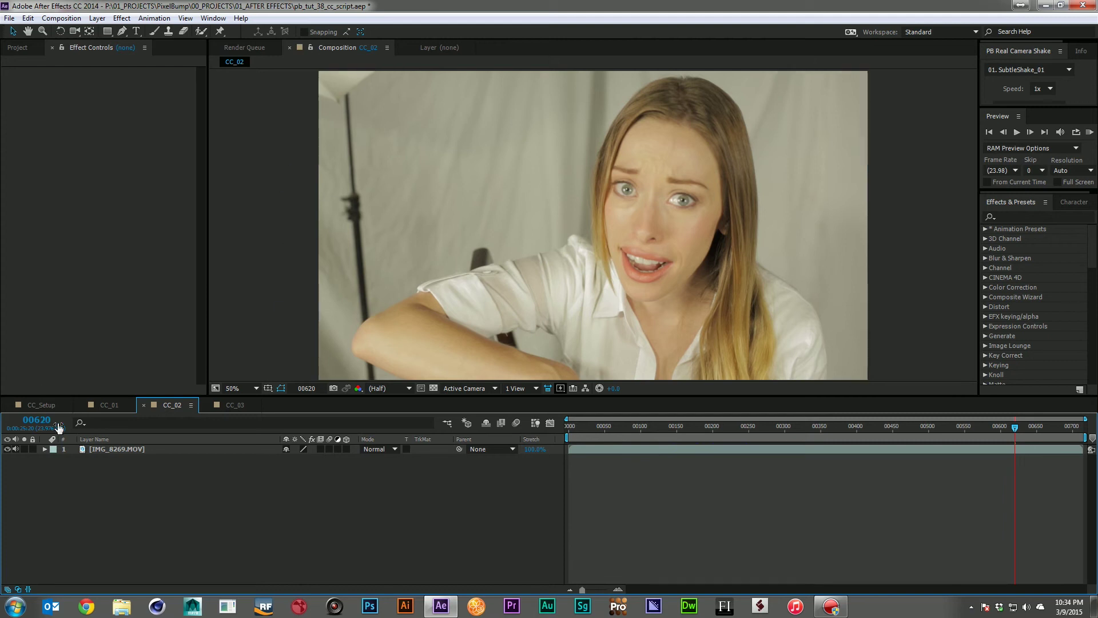
- Run PB Color Correction.jsx on IMG_8269.MOV in CC_02 and expand Selection Levels
click(117, 450)
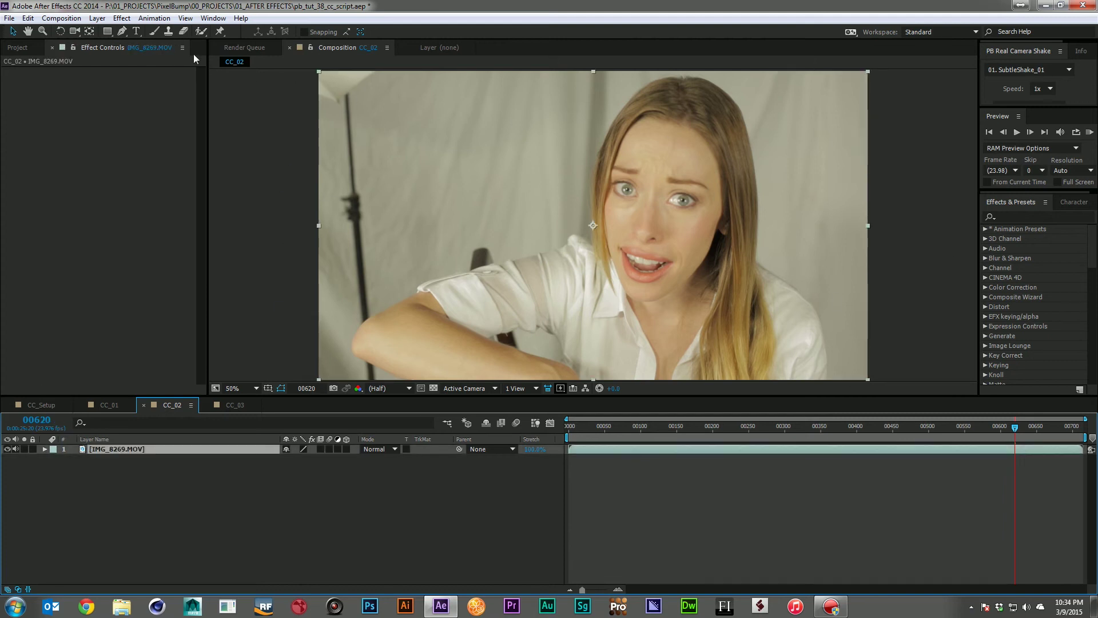
click(9, 18)
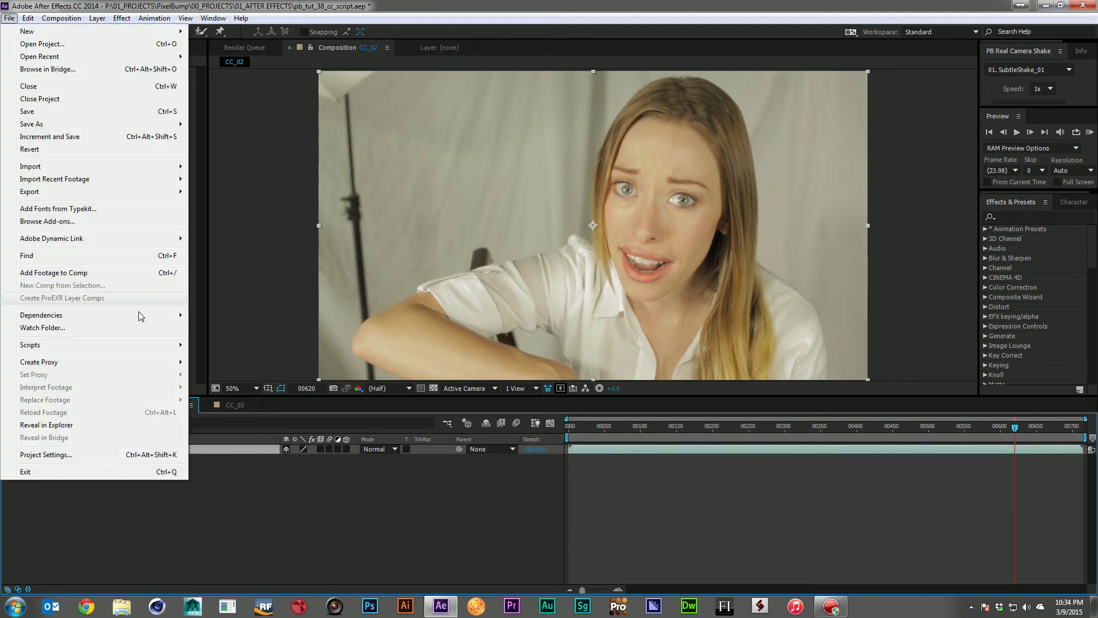
mouse_move(140, 344)
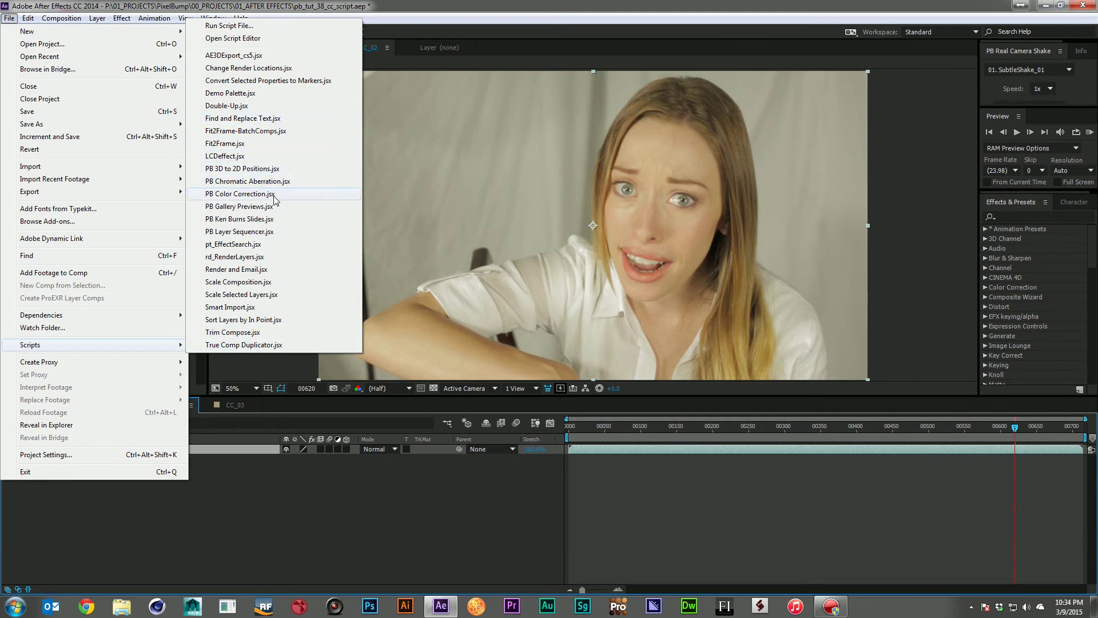
click(276, 194)
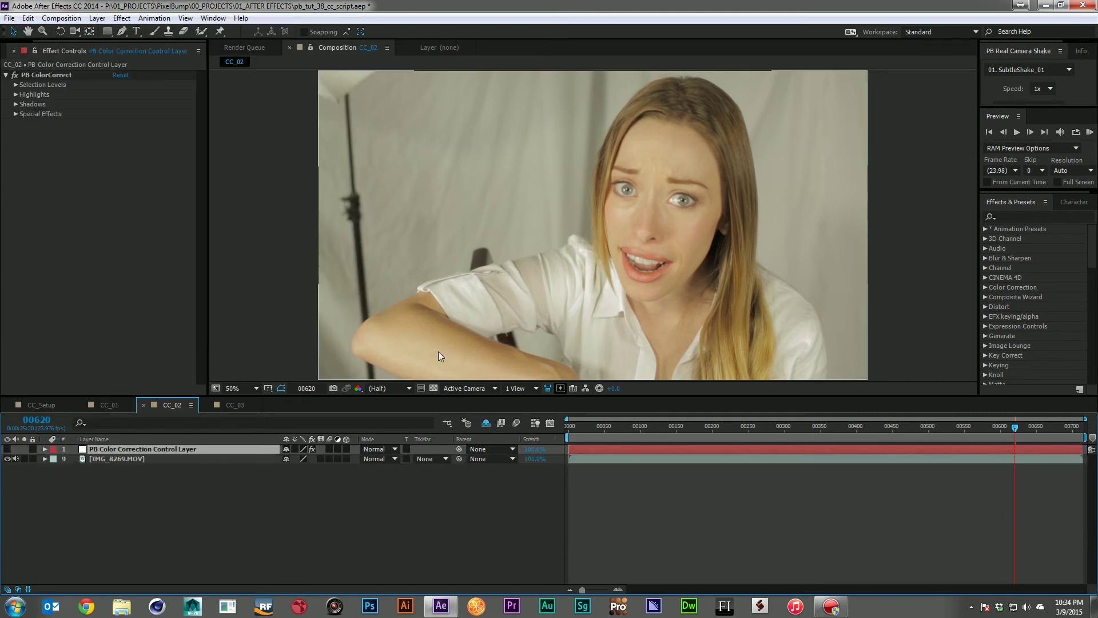
click(15, 85)
- Preview the selection mask and set levels to White 63, Black 28, Offset 12, then return to colour
click(117, 95)
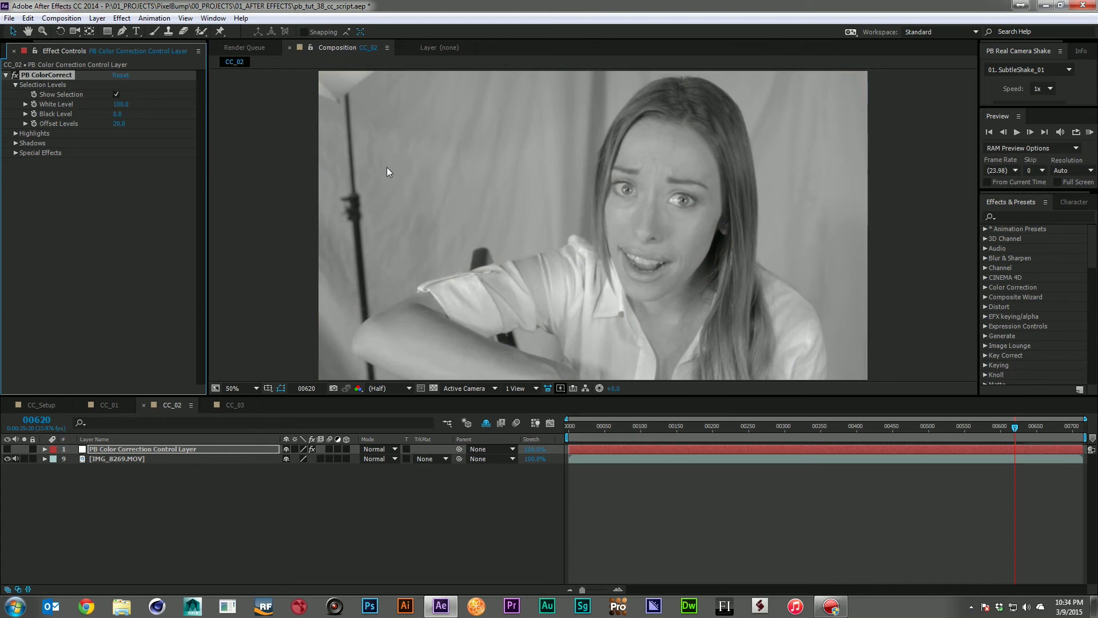
mouse_move(125, 107)
mouse_down()
mouse_move(98, 105)
mouse_move(136, 121)
mouse_move(118, 135)
mouse_move(112, 105)
mouse_up()
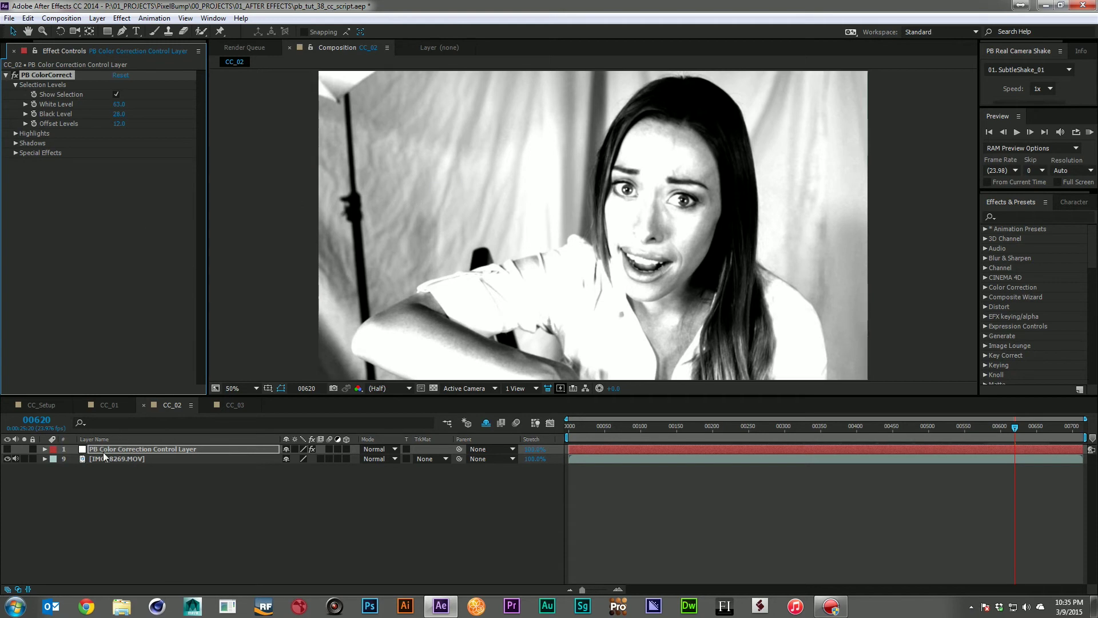
click(116, 94)
- Set Offset Highlights 37, Offset Shadows 28, Red Highlights 43, Red Shadows 26, Blue Shadows 58
click(15, 134)
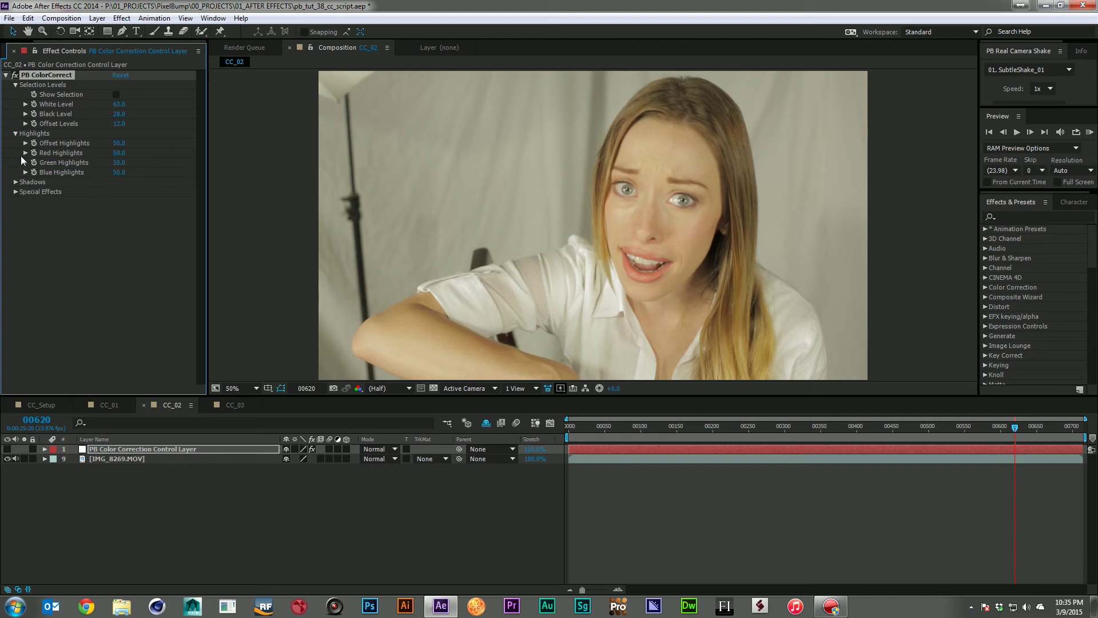
click(16, 182)
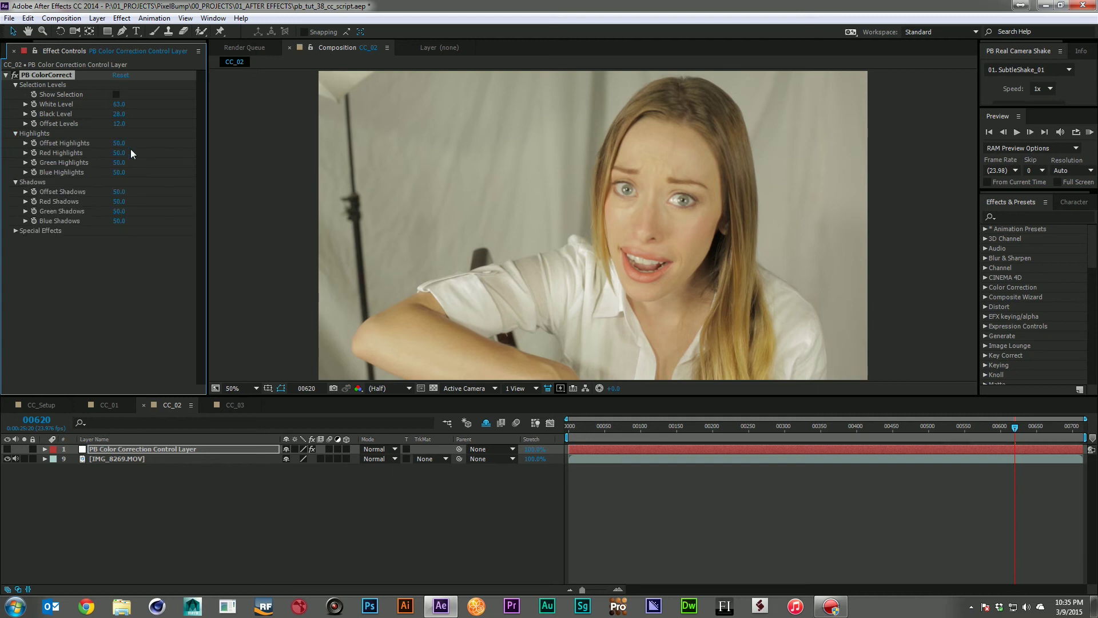
drag(120, 148, 112, 148)
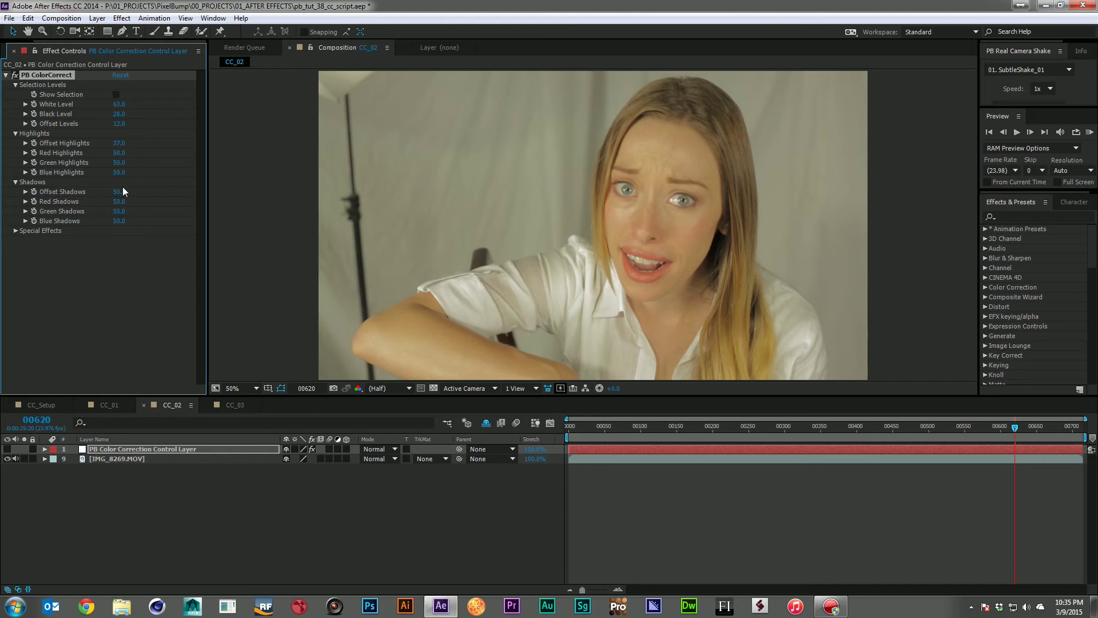
mouse_move(120, 191)
mouse_down()
mouse_move(109, 193)
mouse_move(117, 197)
mouse_up()
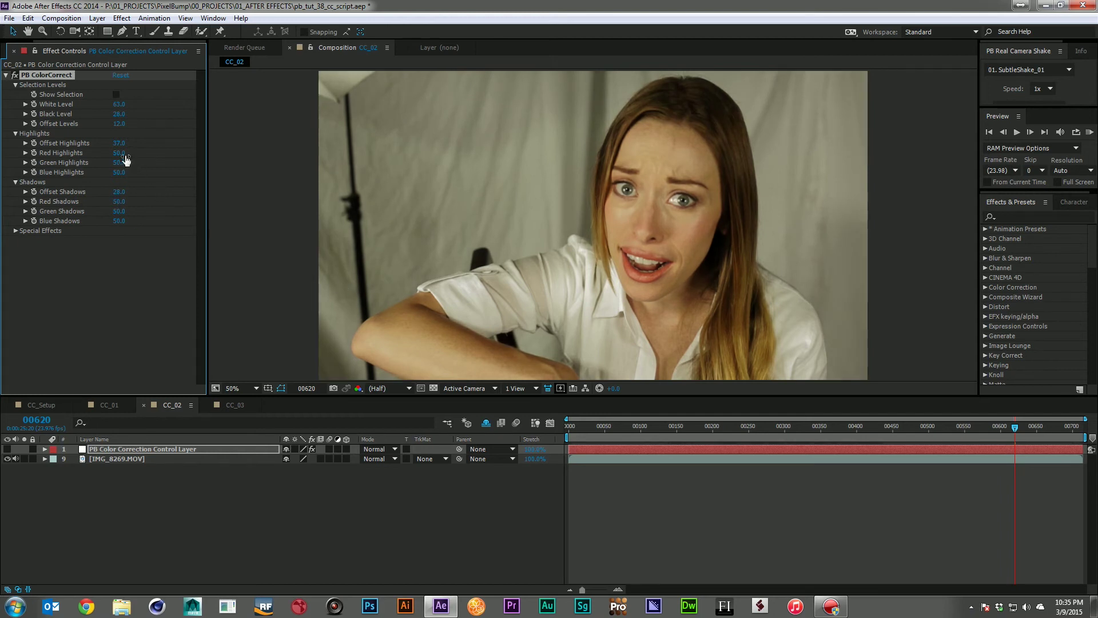
mouse_move(125, 155)
mouse_down()
mouse_move(115, 154)
mouse_move(124, 161)
mouse_up()
drag(118, 201, 109, 206)
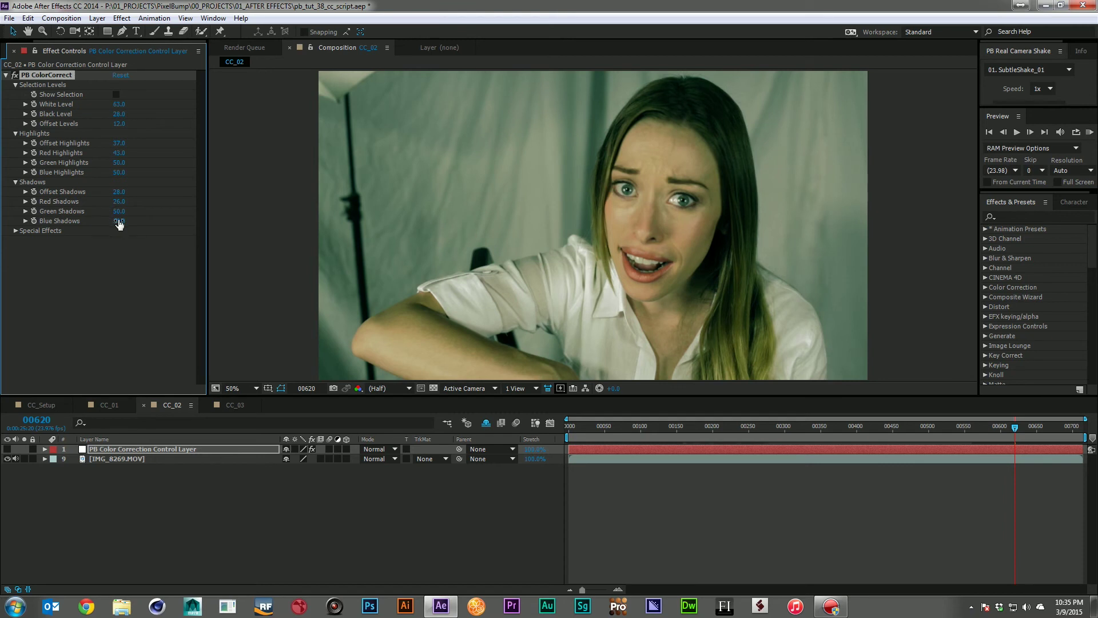
drag(118, 221, 124, 222)
click(21, 231)
- Add a white vignette at Amount 43 around the CC_02 frame
click(16, 232)
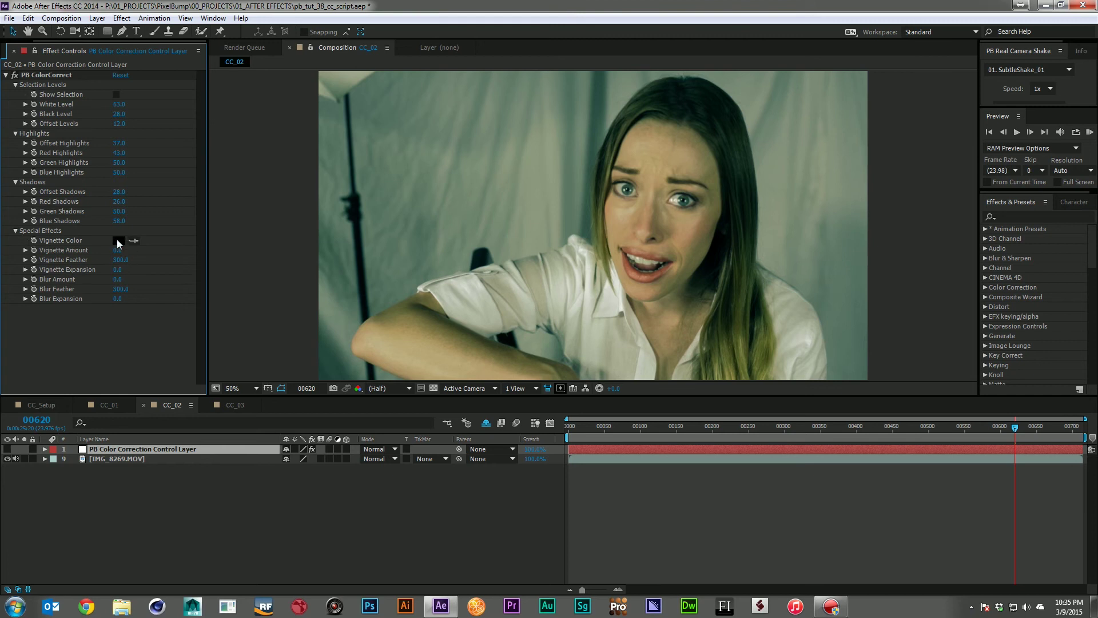
drag(117, 251, 166, 253)
click(119, 241)
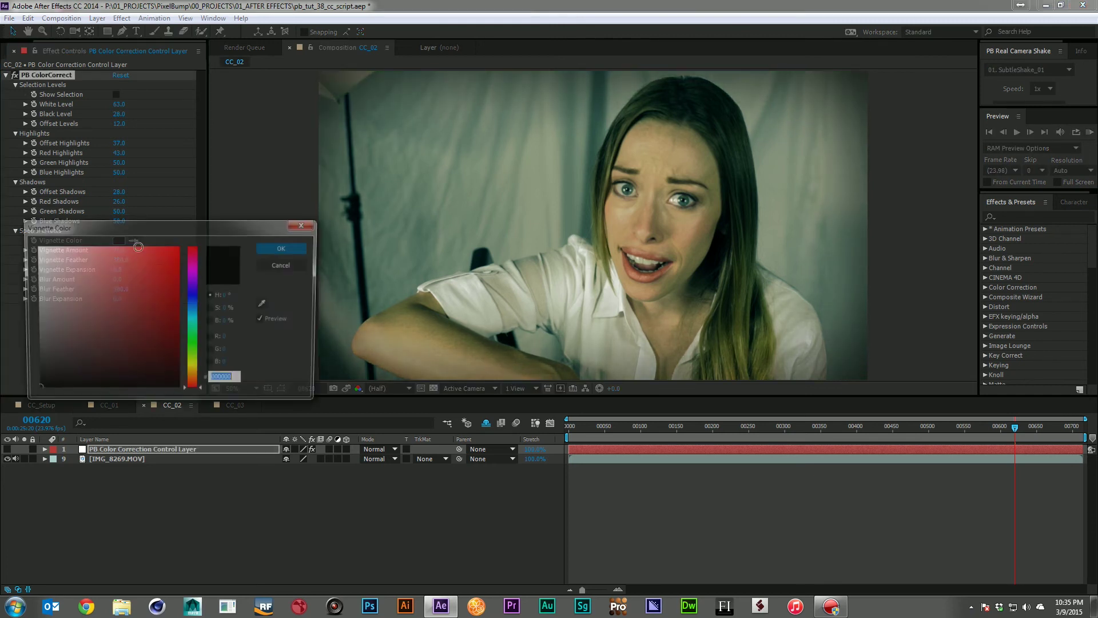
drag(43, 255, 33, 245)
click(282, 248)
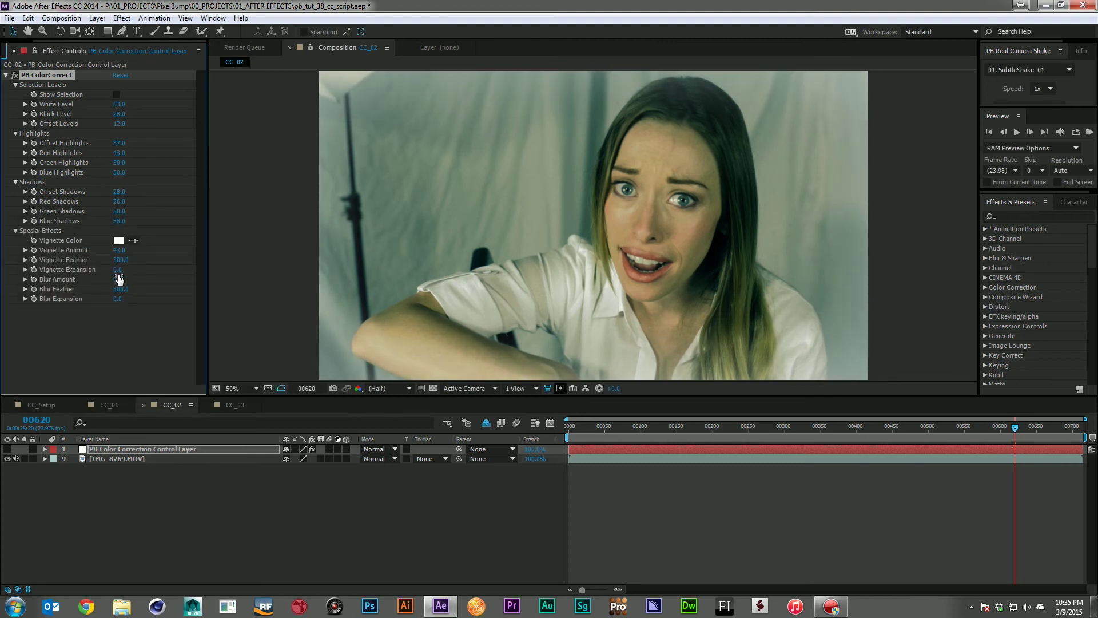
- Blur the frame edges at Blur Amount 41 and compare graded against ungraded footage with Solo
drag(117, 279, 60, 307)
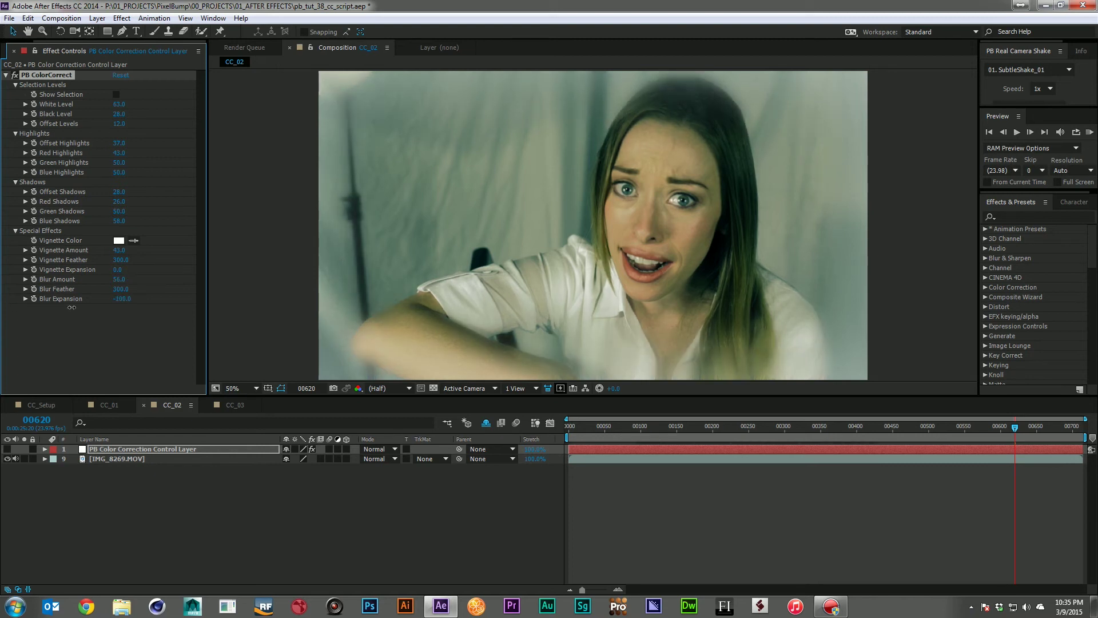
drag(116, 284, 100, 285)
click(267, 518)
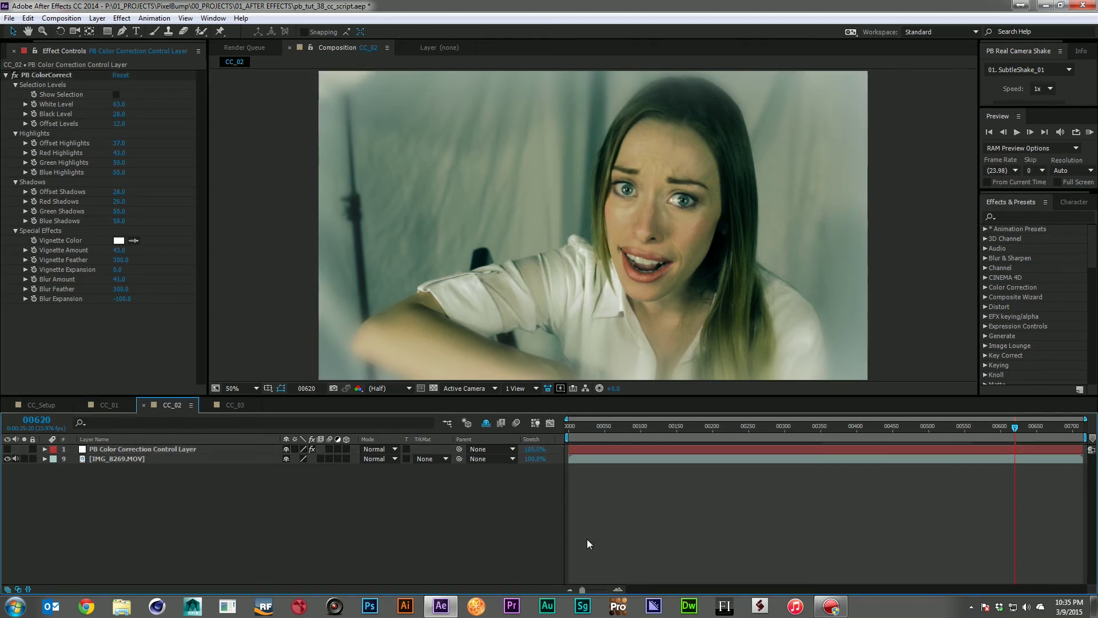
click(22, 459)
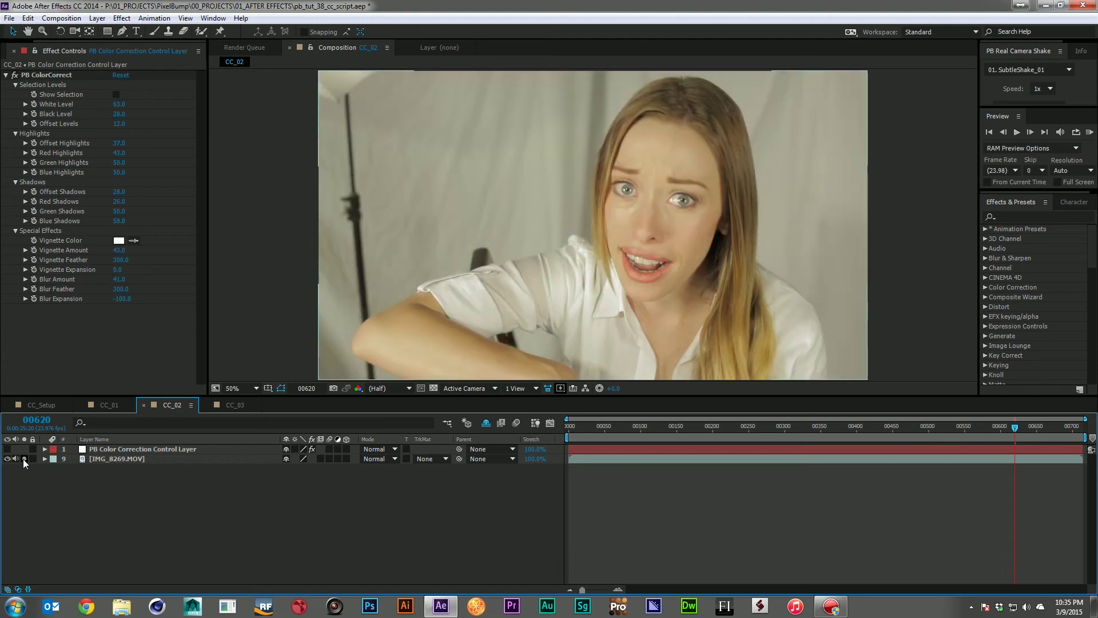
click(23, 458)
click(23, 459)
click(23, 458)
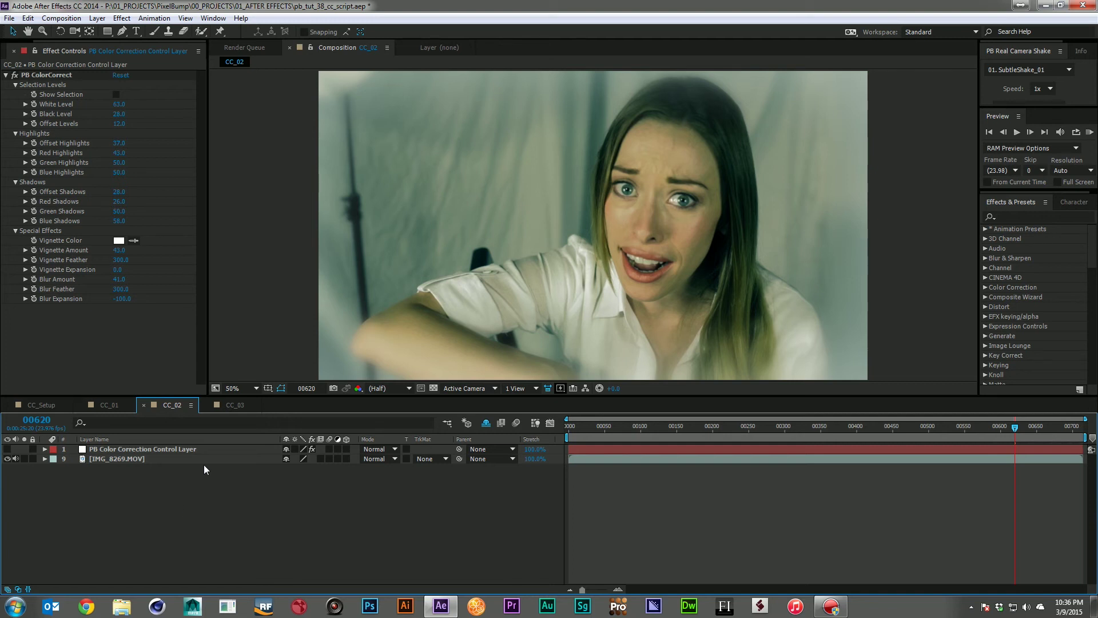
- Run PB Color Correction.jsx on IMG_7743.MOV in the CC_03 composition
click(233, 404)
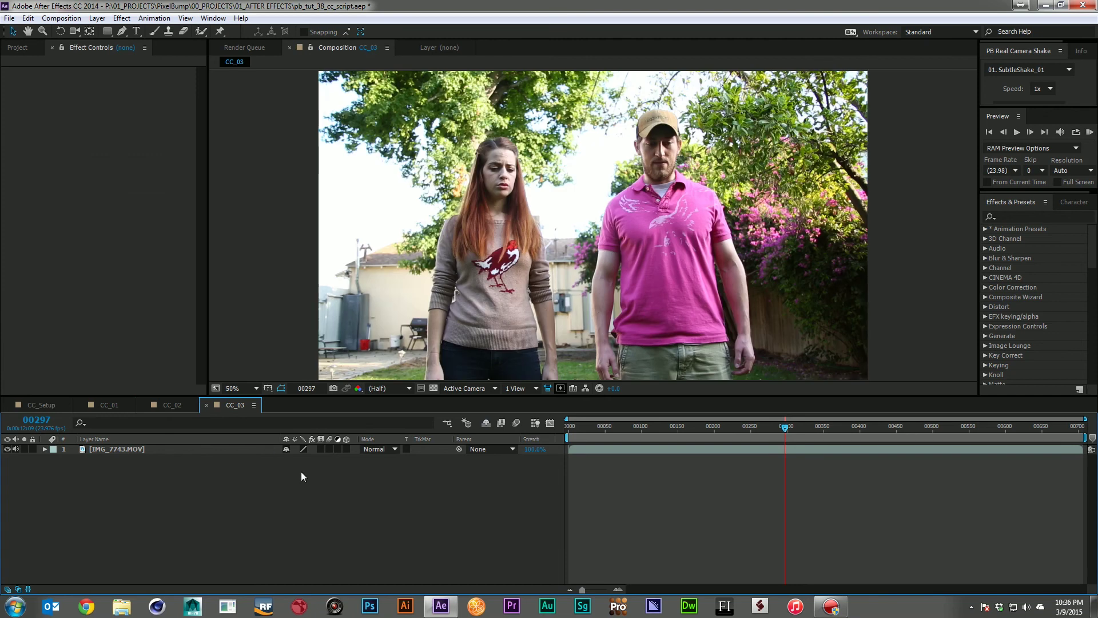
click(118, 452)
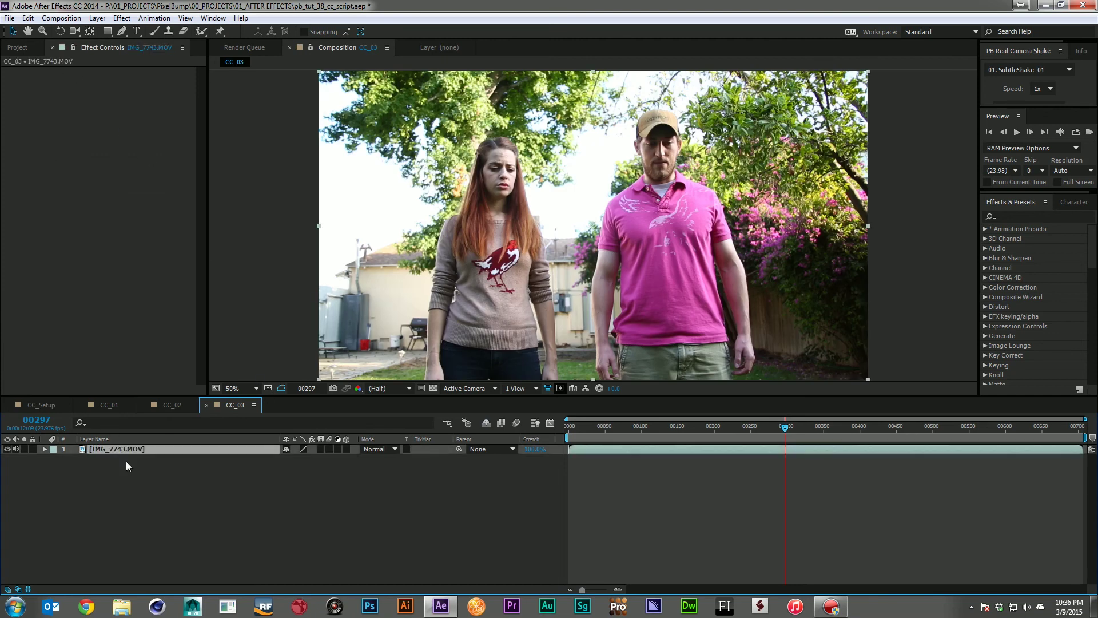
click(9, 17)
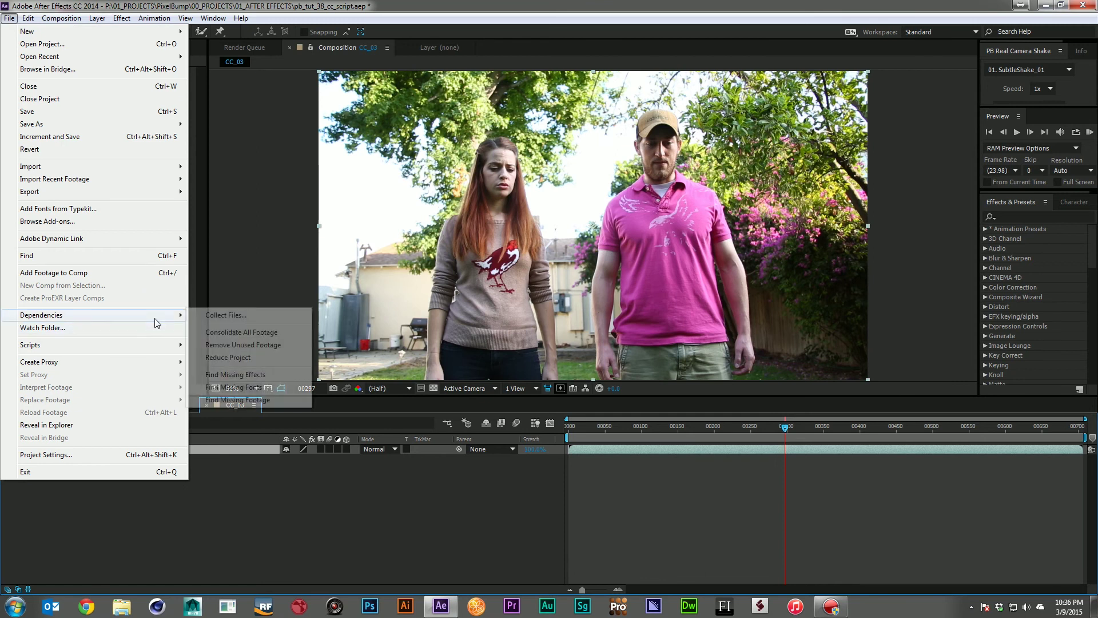
mouse_move(159, 345)
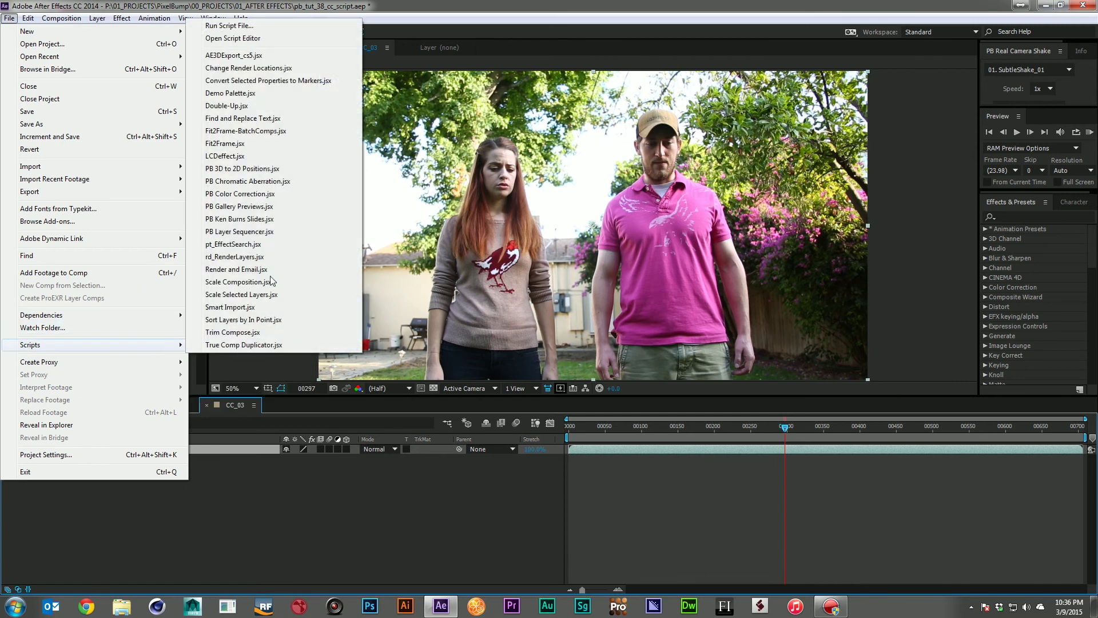
click(264, 194)
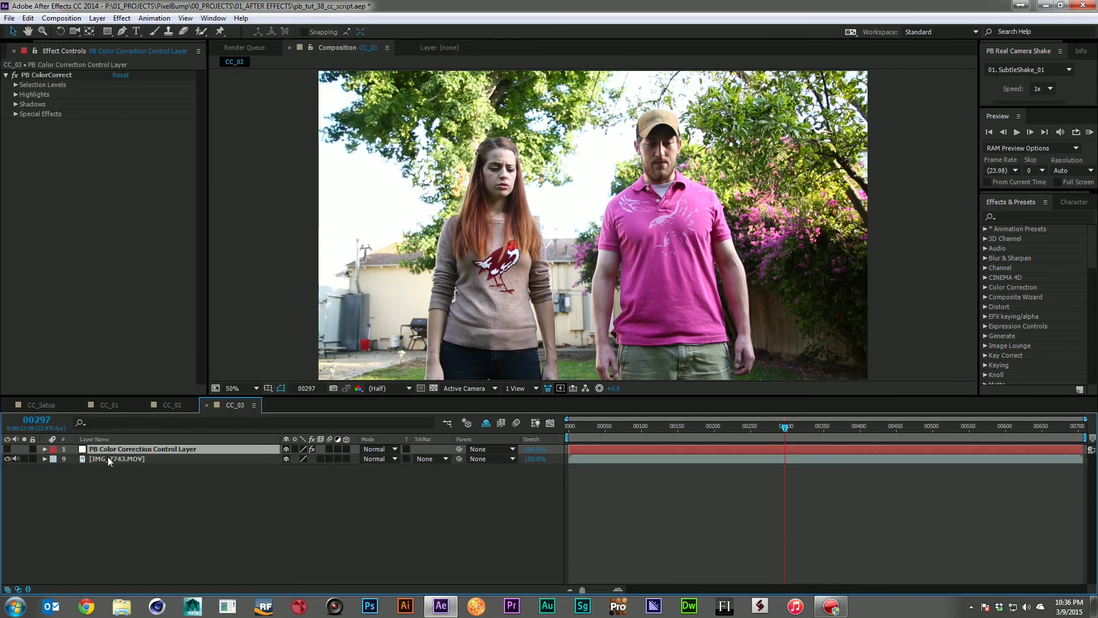
- Set selection levels to White 84, Black 27, Offset 33 using the mask preview
click(16, 85)
click(116, 94)
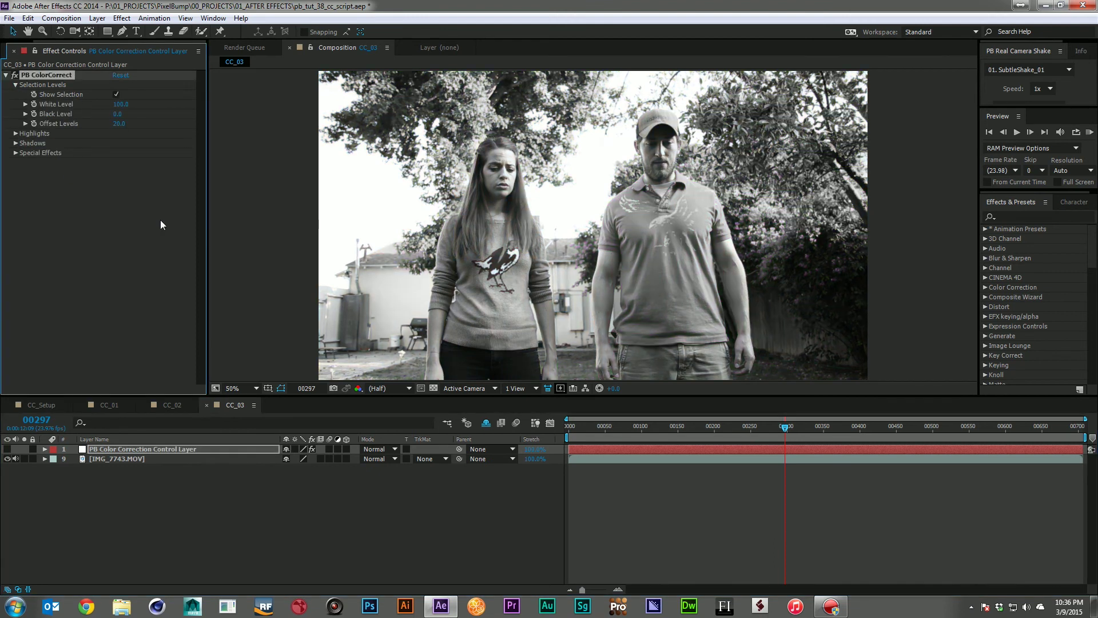
mouse_move(120, 113)
mouse_down()
mouse_move(140, 116)
mouse_move(127, 126)
mouse_up()
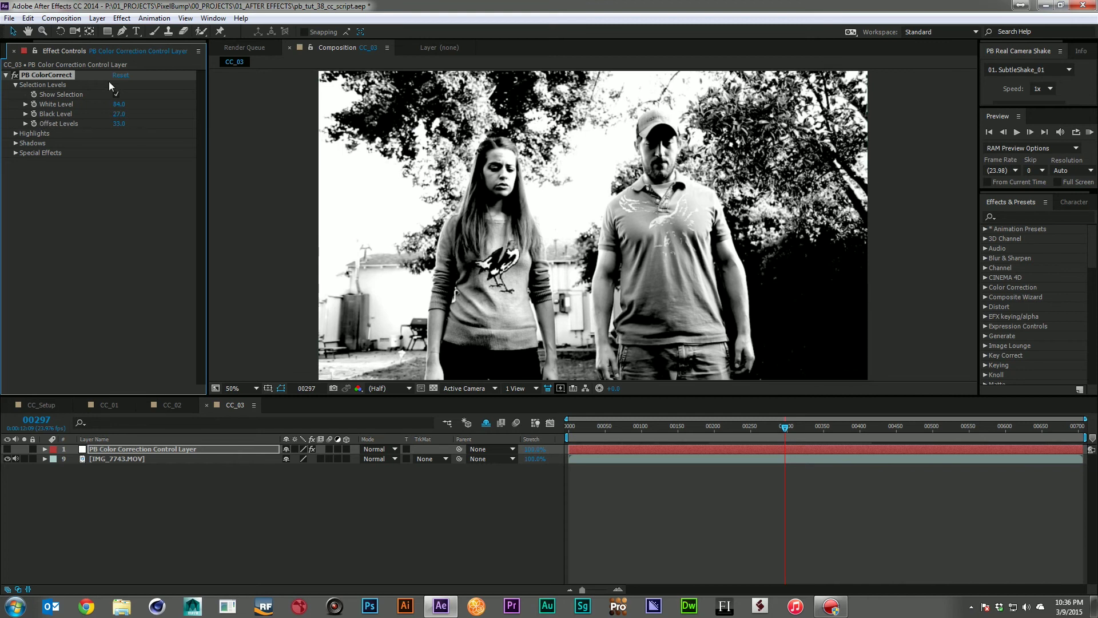
click(116, 94)
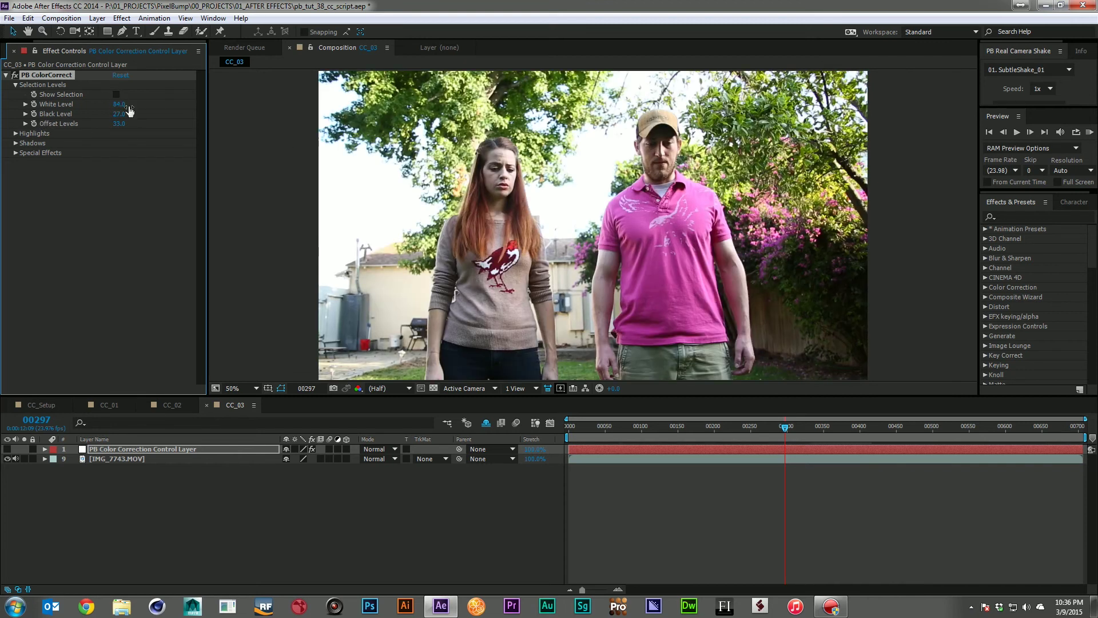
- Warm highlights (Offset 72, Red/Green 100) and shadows (Offset 38, Red 61, Green 57), then compare with Solo
click(16, 143)
click(16, 134)
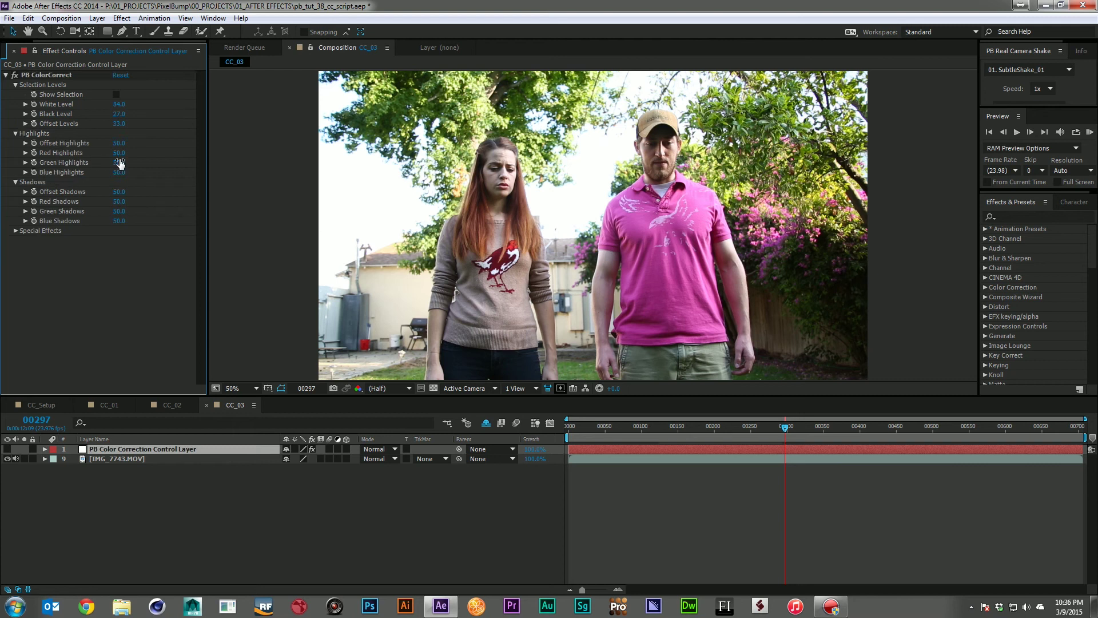
drag(119, 155, 133, 164)
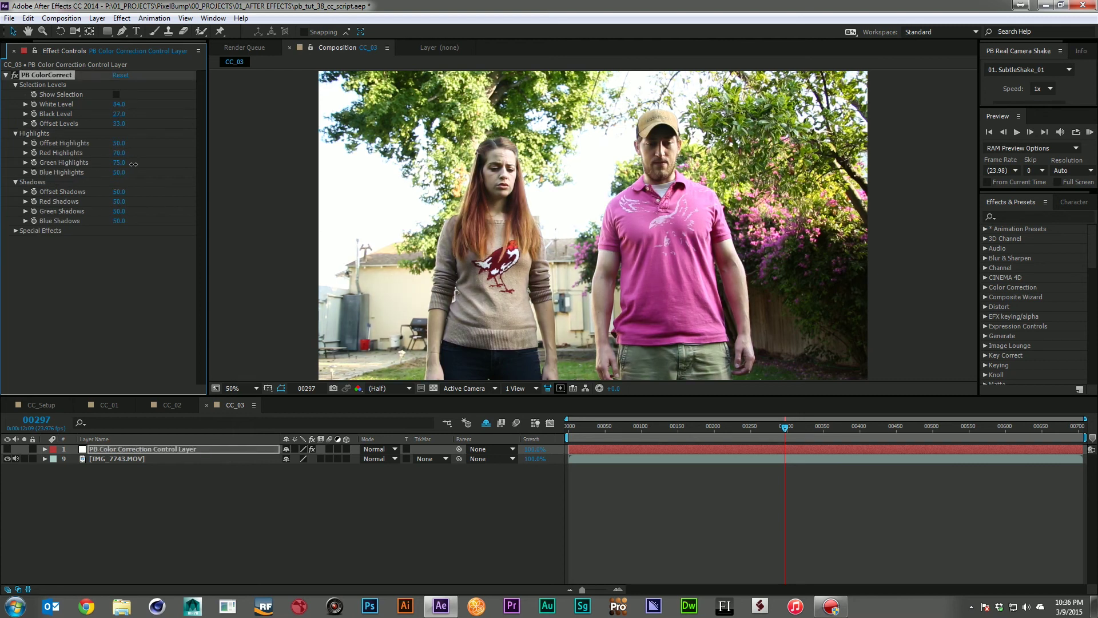
mouse_move(119, 201)
mouse_down()
mouse_move(133, 197)
mouse_move(122, 211)
mouse_move(112, 193)
mouse_up()
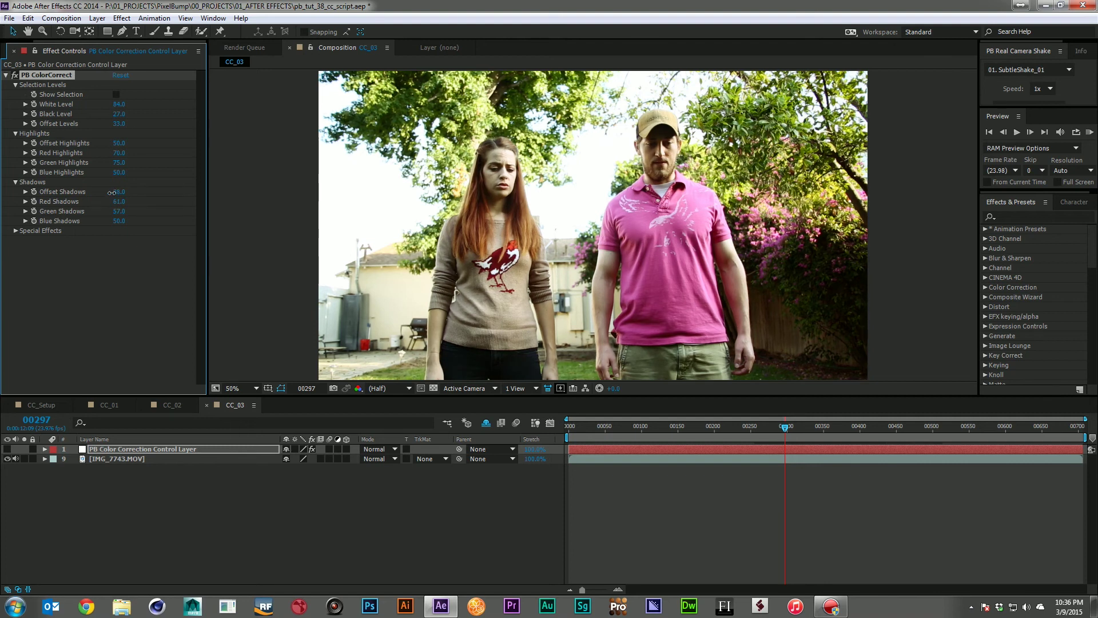
drag(120, 144, 171, 177)
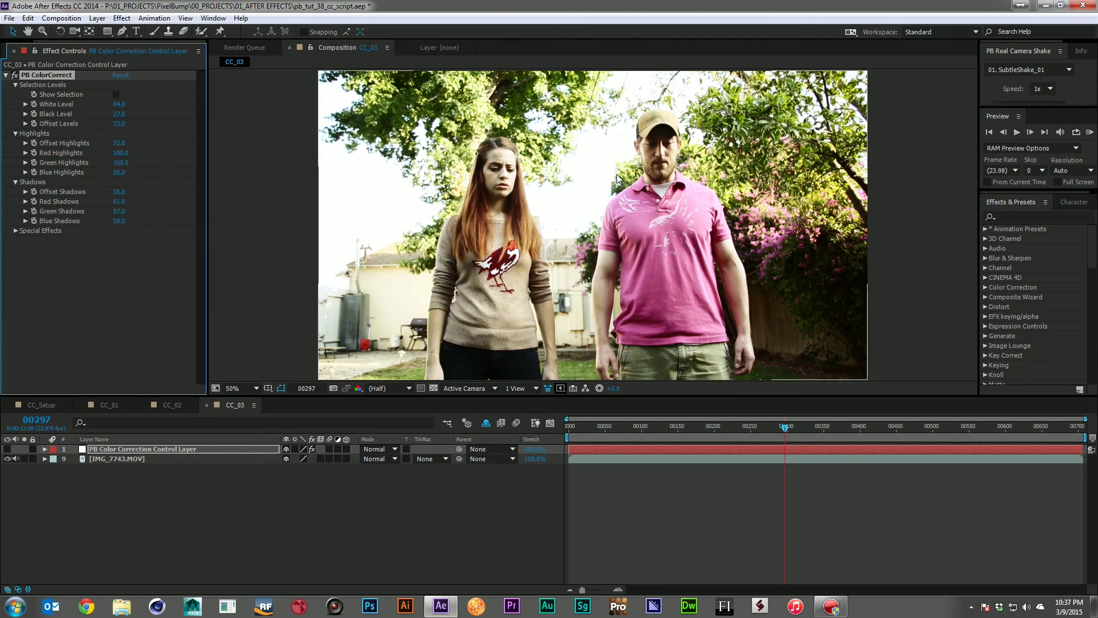
click(24, 459)
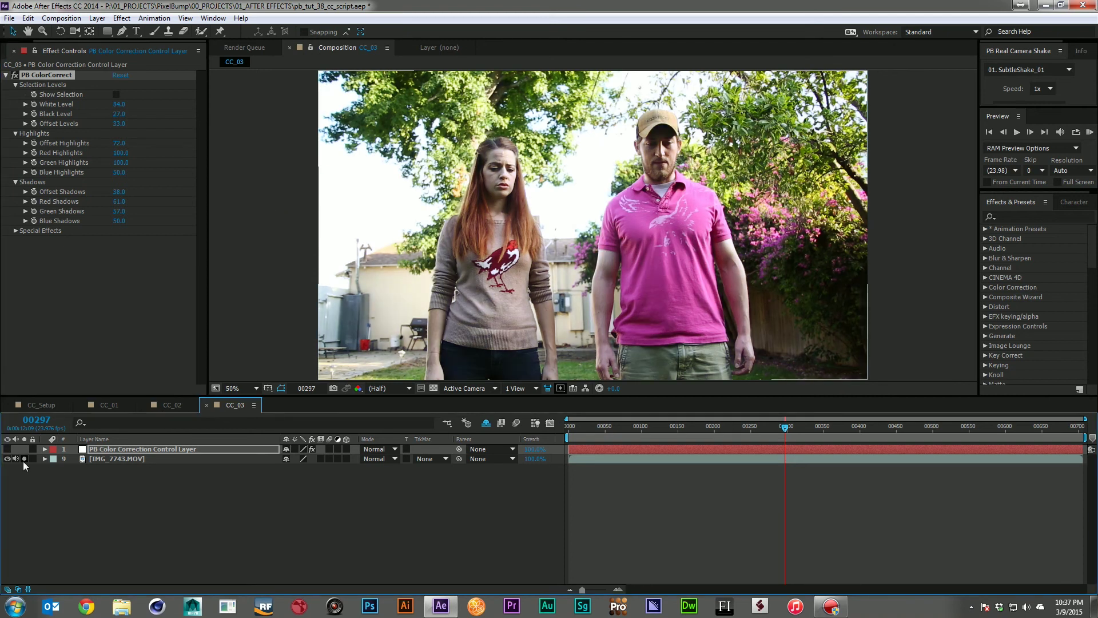
click(23, 460)
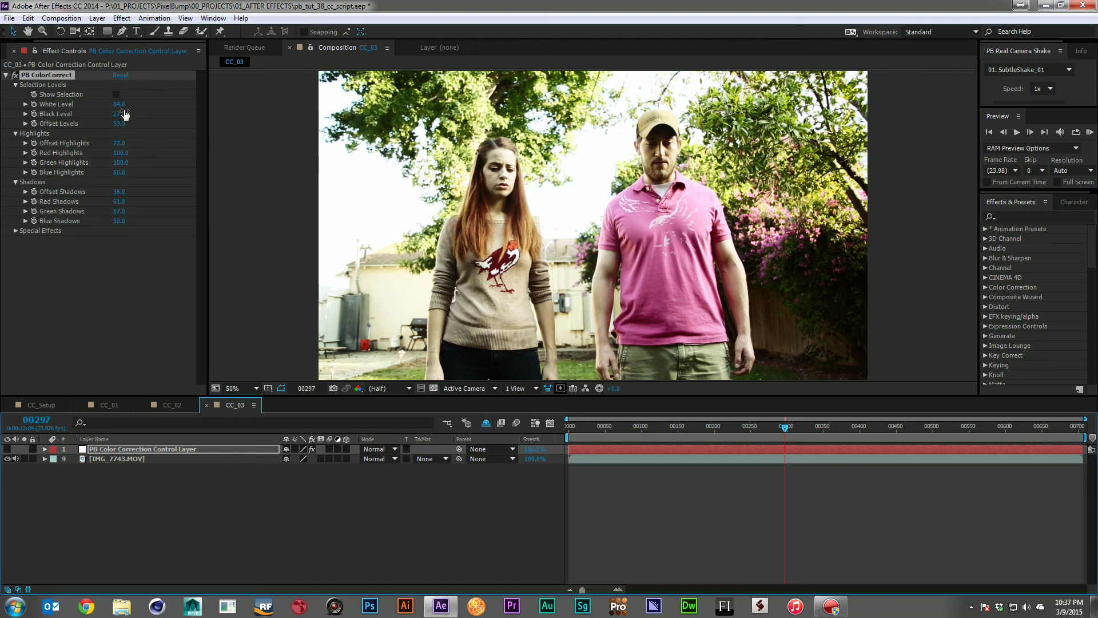
- Reset PB ColorCorrect and set selection levels to 83/20/27
click(121, 76)
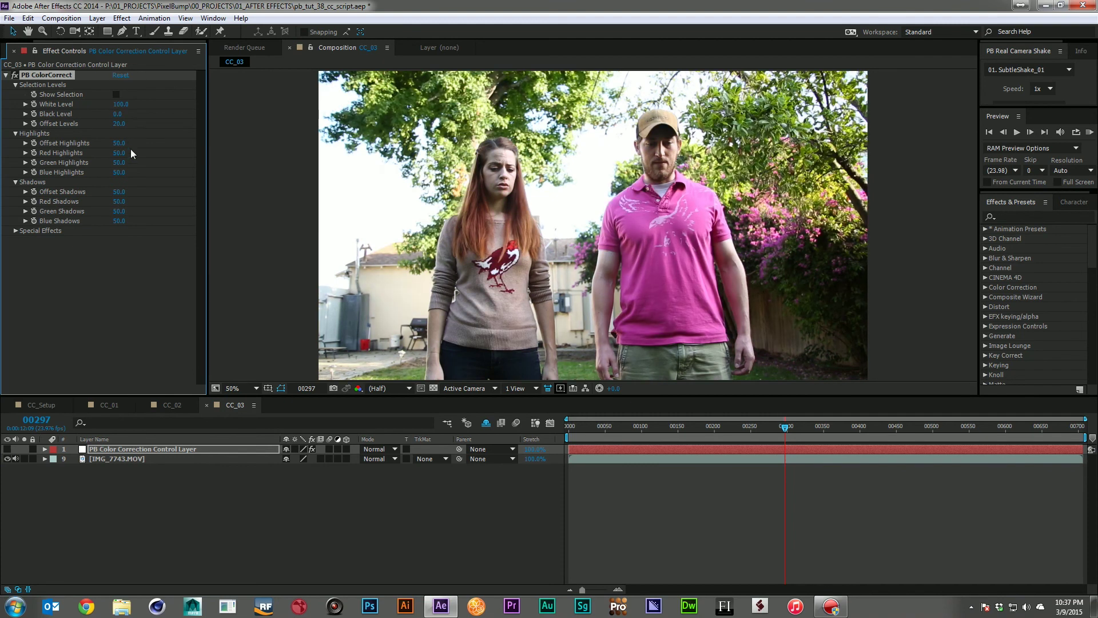
click(117, 95)
mouse_move(121, 107)
mouse_down()
mouse_move(111, 108)
mouse_move(135, 115)
mouse_move(130, 124)
mouse_up()
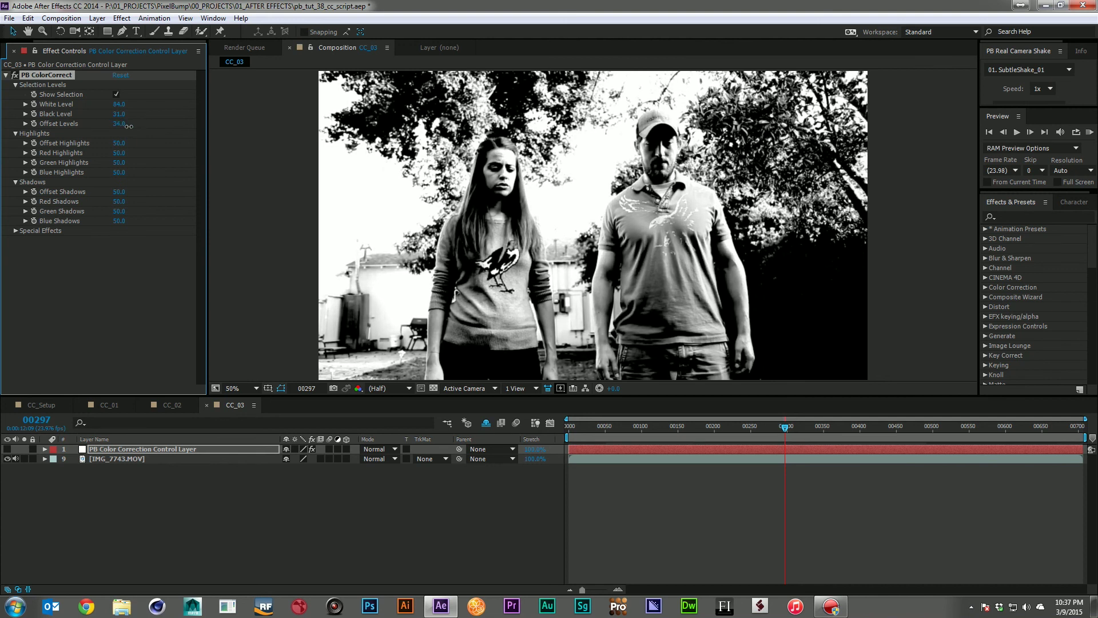
click(117, 94)
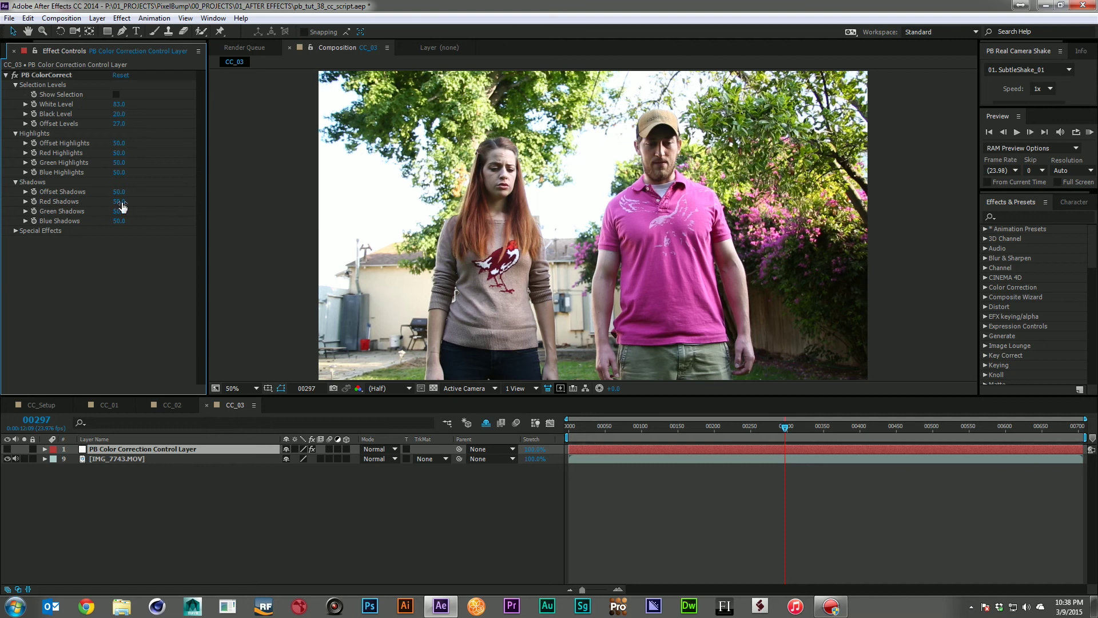
- Drop Red, Green and Blue Shadows to 0 and raise Offset Highlights to 100
drag(120, 201, 92, 228)
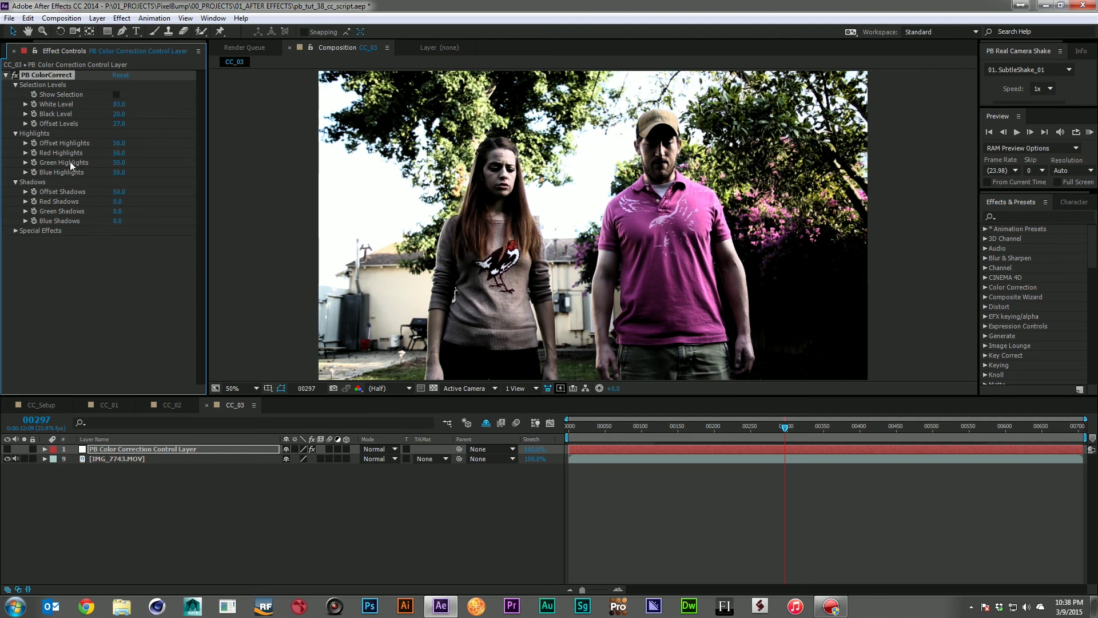
drag(119, 192, 54, 196)
key(ctrl+z)
drag(118, 143, 219, 154)
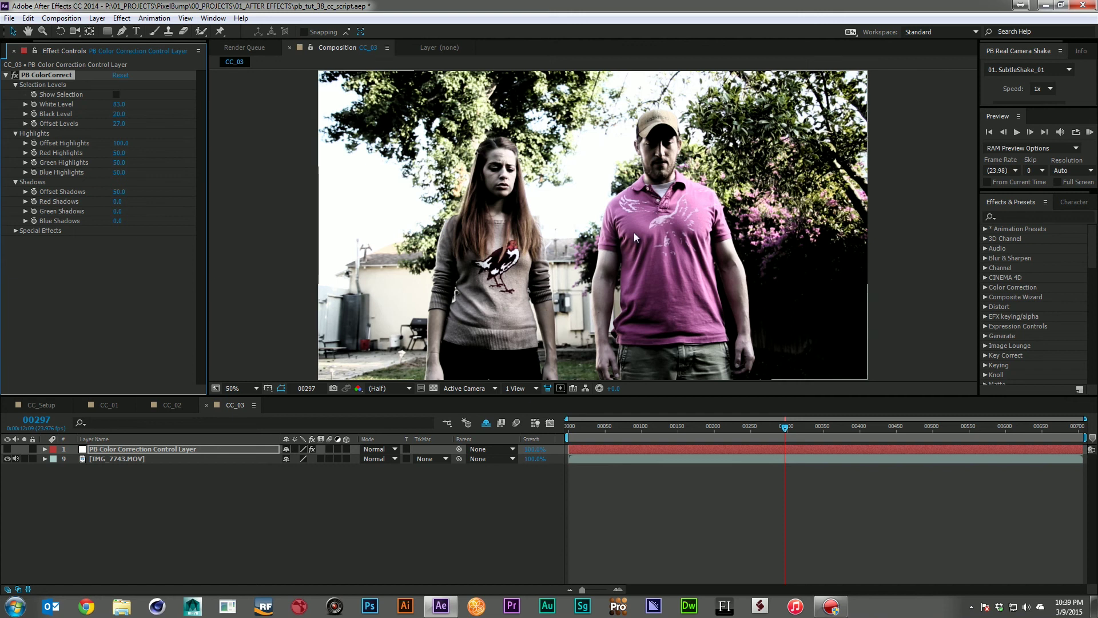
click(20, 232)
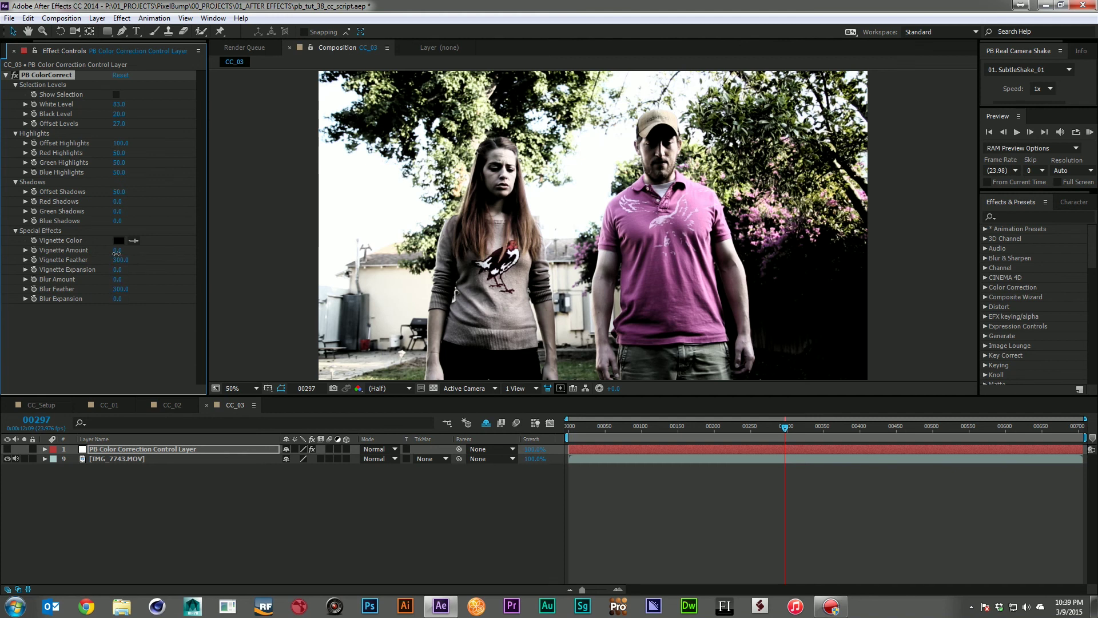
- Add a dark vignette at Amount 86 and compare graded and ungraded footage with Solo
drag(118, 251, 164, 252)
click(244, 532)
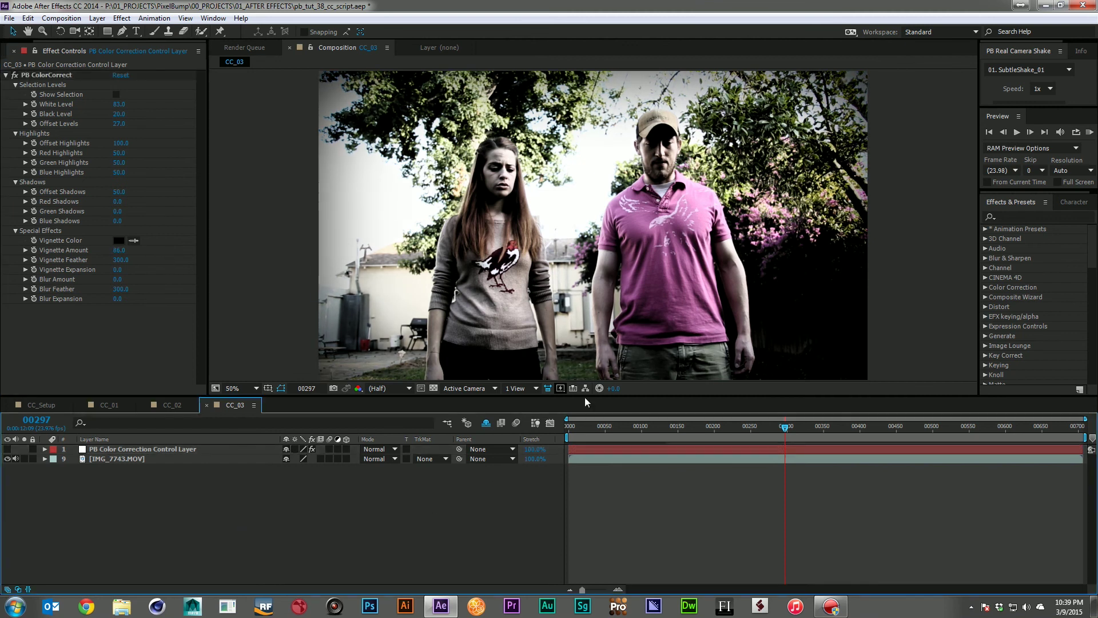
click(24, 458)
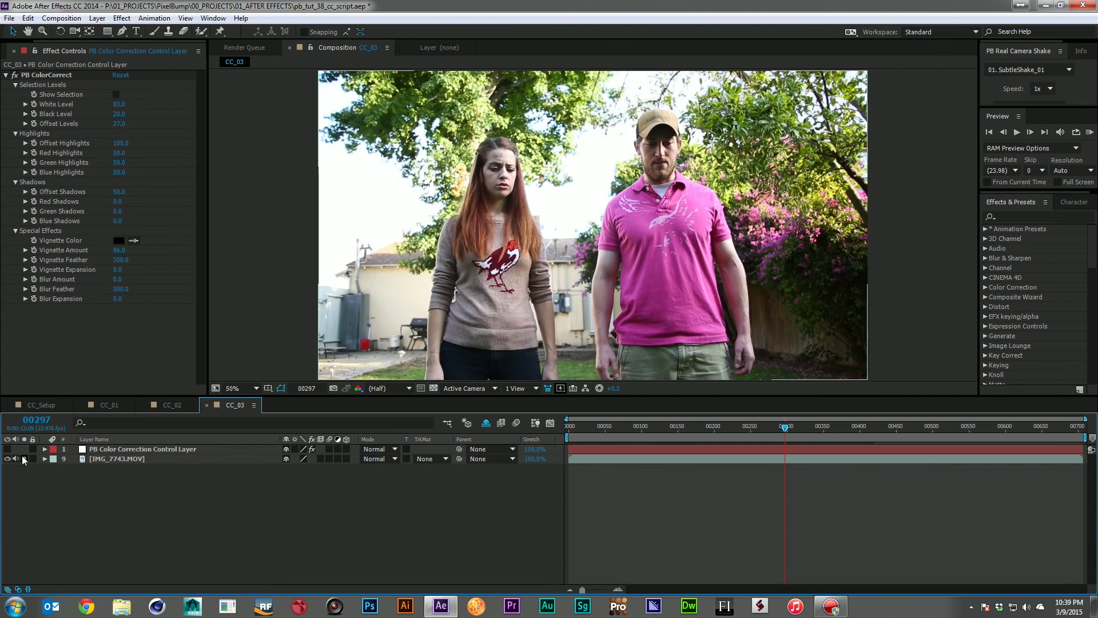
click(24, 458)
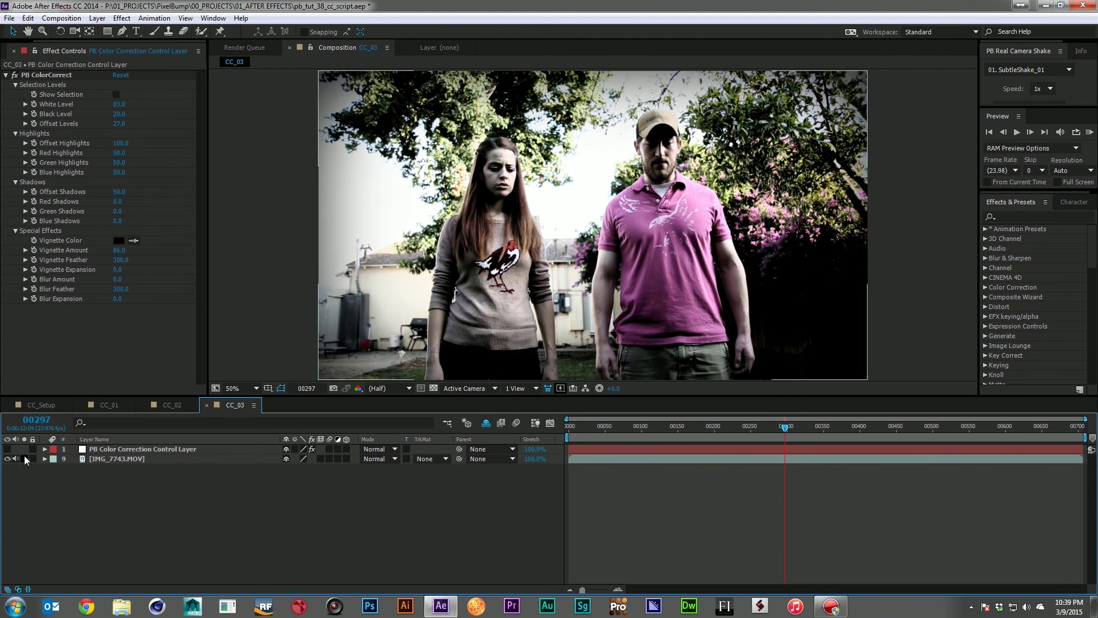
click(25, 459)
click(26, 459)
right_click(172, 500)
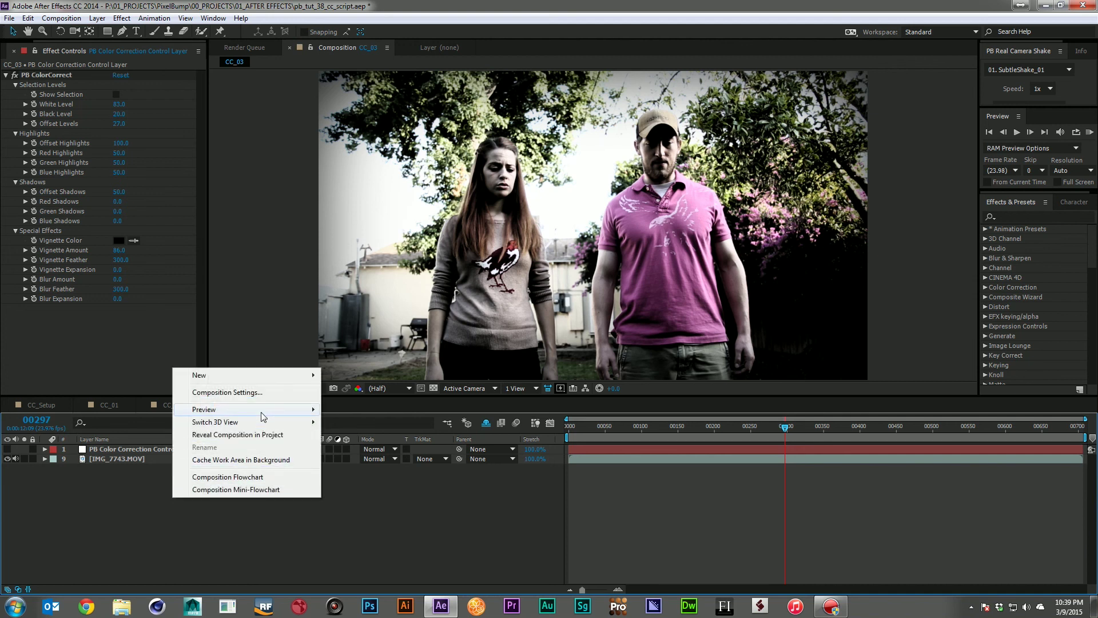
- Create Adjustment Layer 15 above the backyard clip
right_click(248, 396)
mouse_move(314, 402)
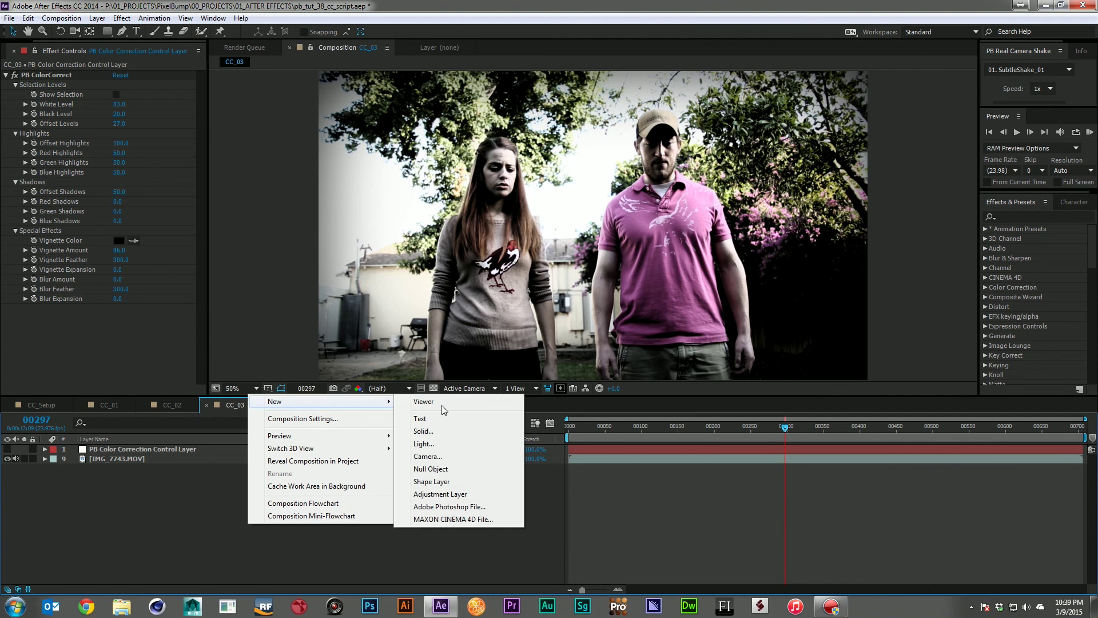
click(451, 493)
- Apply Hue/Saturation to the adjustment layer and set Master Saturation to -37
click(1034, 217)
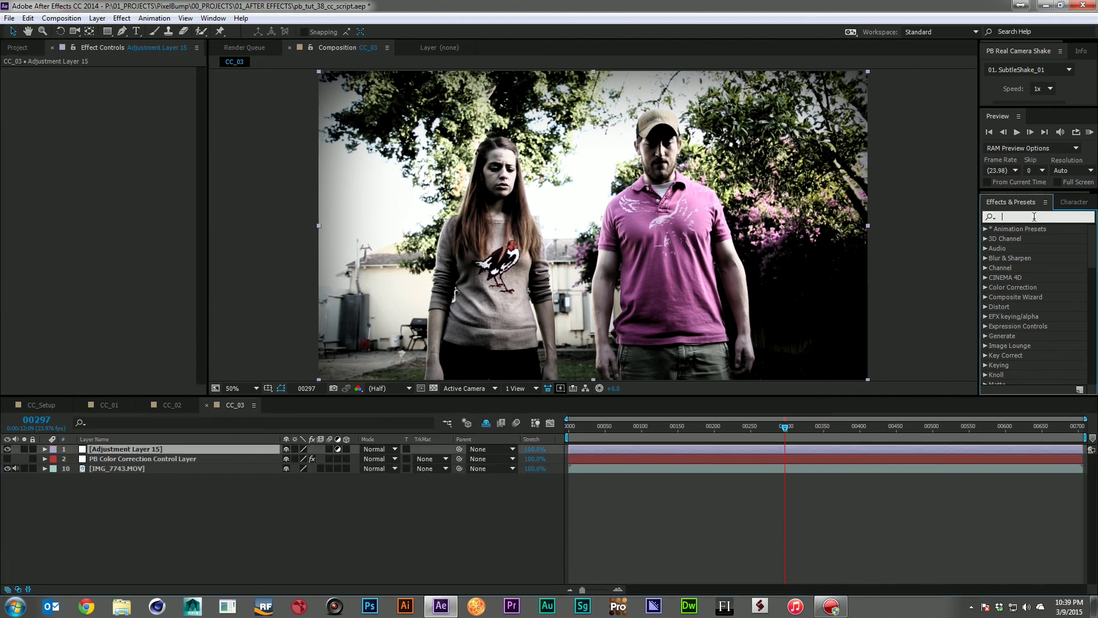
text(hue/s)
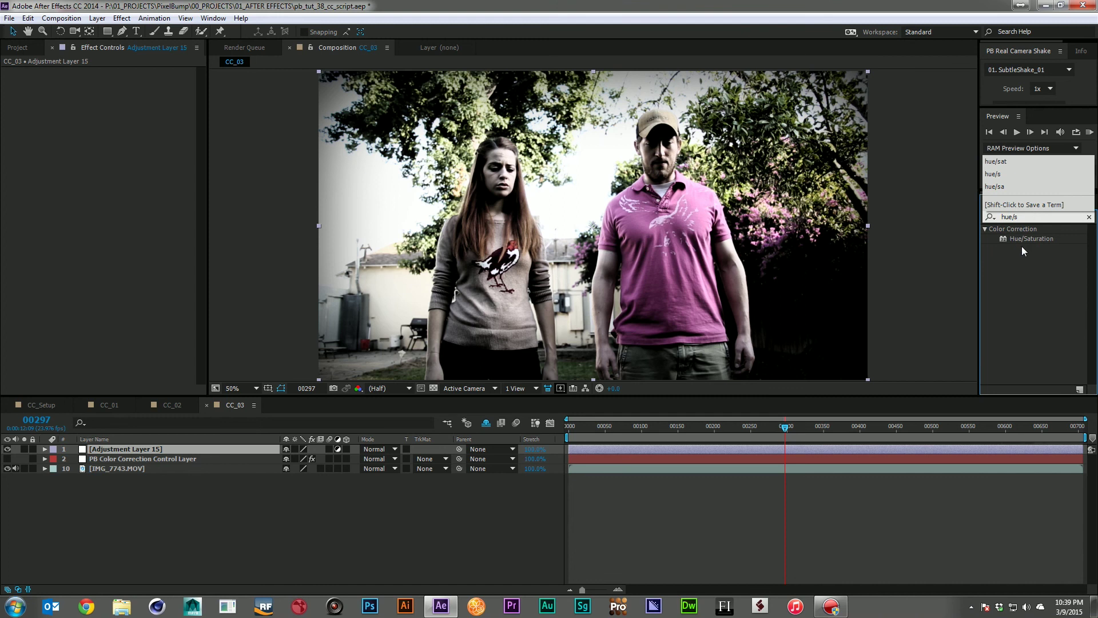
drag(1026, 239, 103, 449)
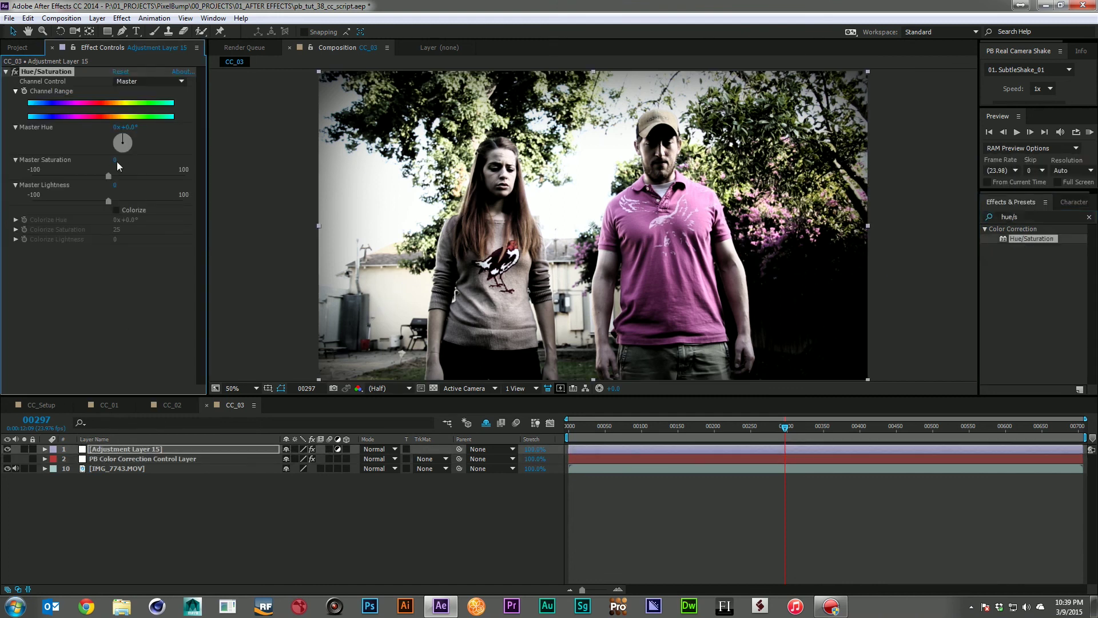
mouse_move(117, 161)
mouse_down()
mouse_move(86, 165)
mouse_move(104, 168)
mouse_up()
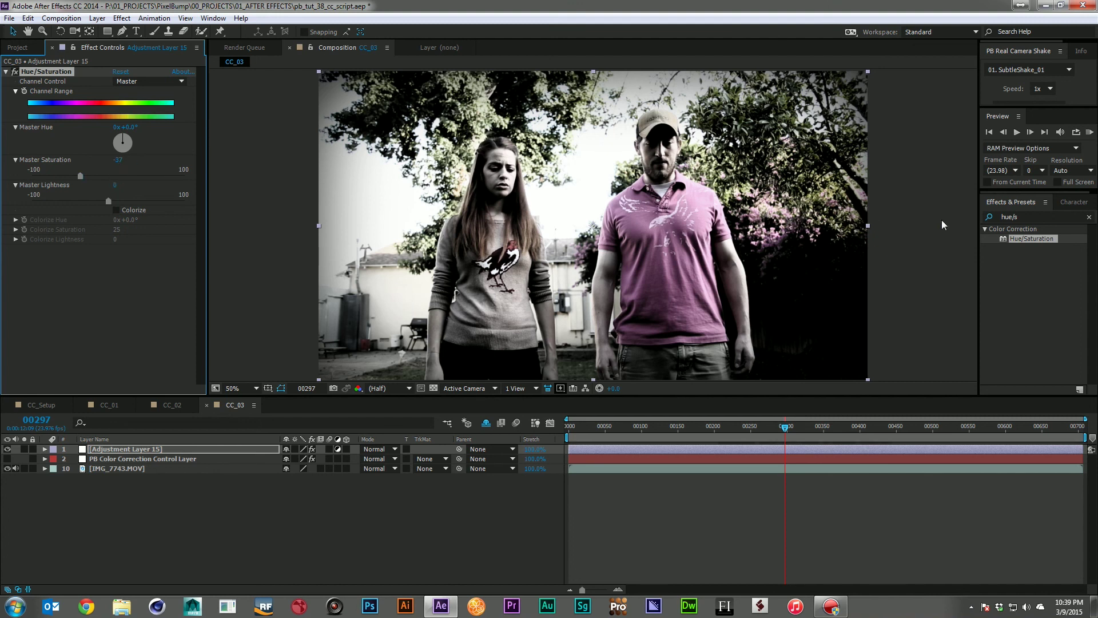
click(1036, 216)
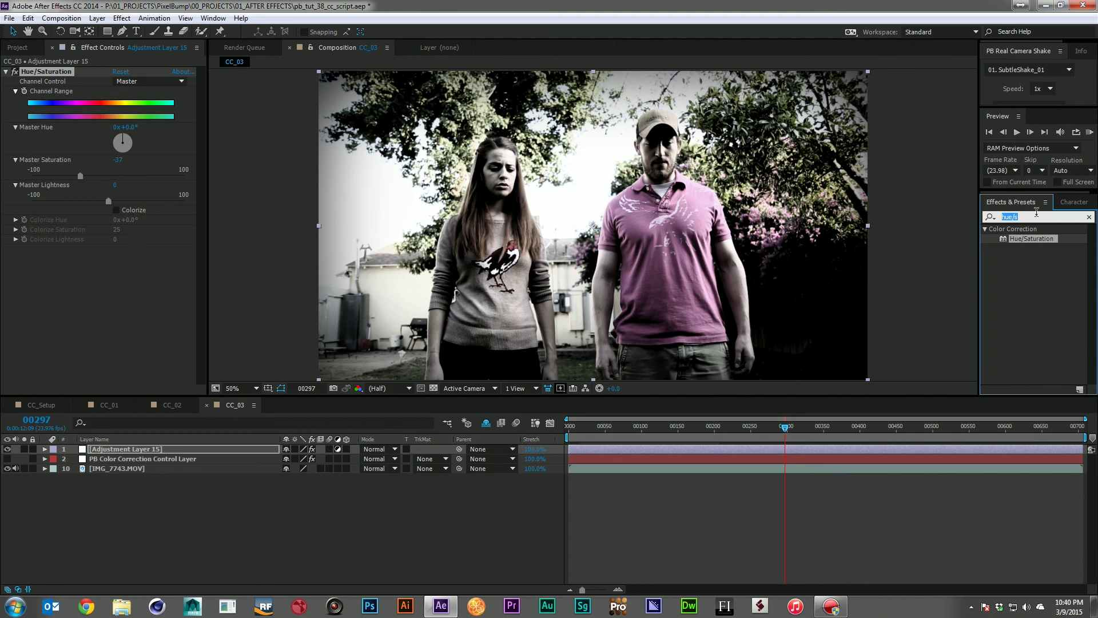
- Apply Curves to Adjustment Layer 15 and raise the green channel curve slightly at its midpoint
text(curves)
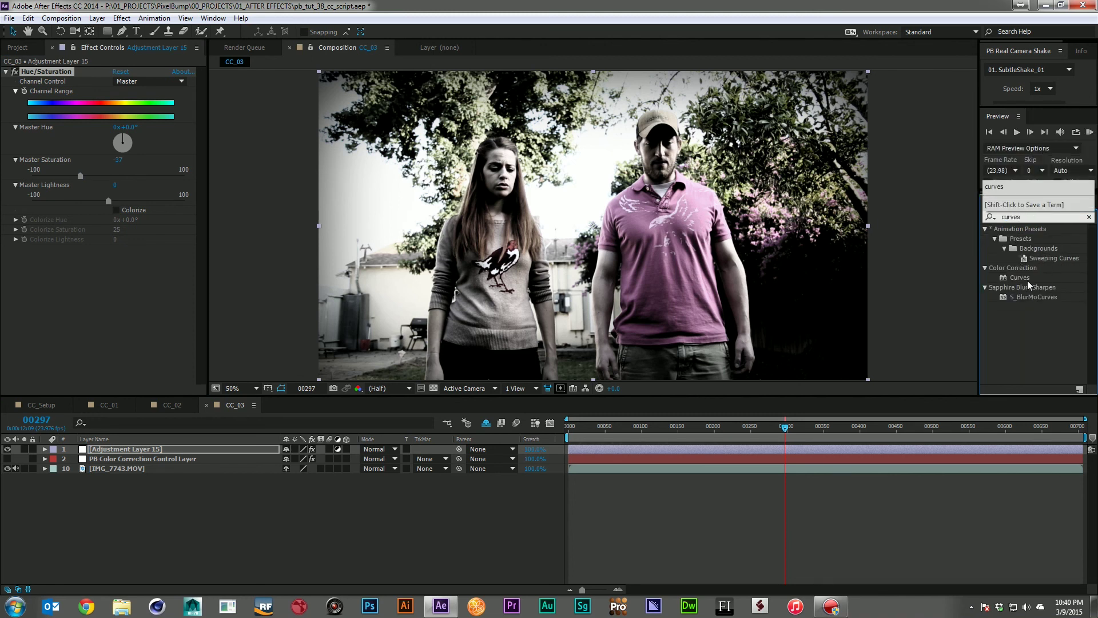
drag(1020, 278, 592, 293)
click(149, 177)
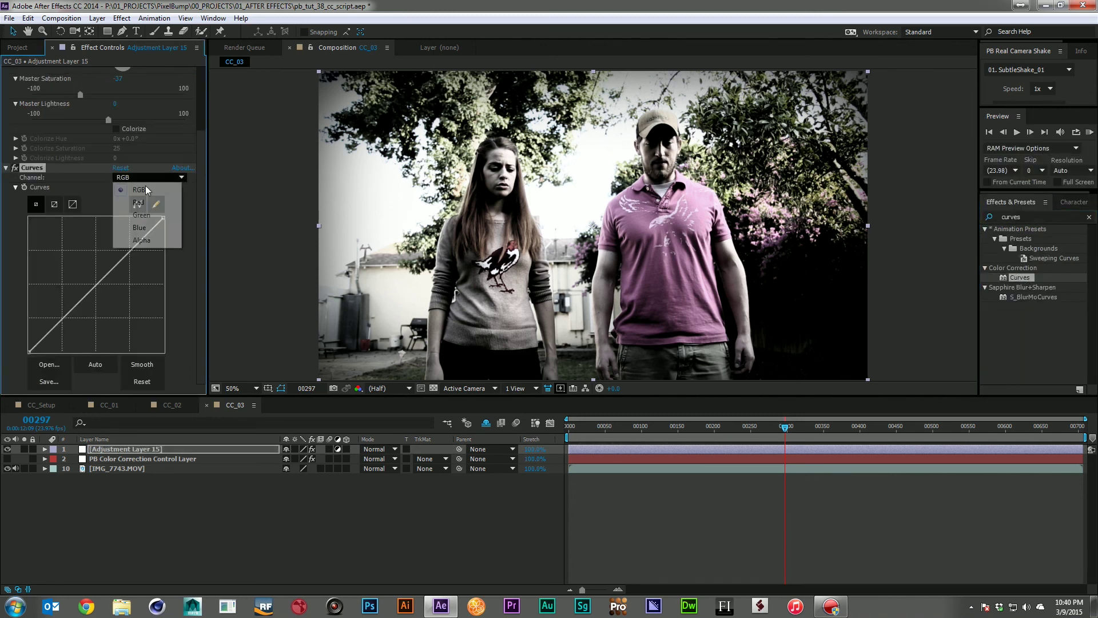
click(148, 214)
drag(96, 285, 93, 279)
- Lower the blue channel curve slightly at its midpoint and deselect the layer
click(149, 177)
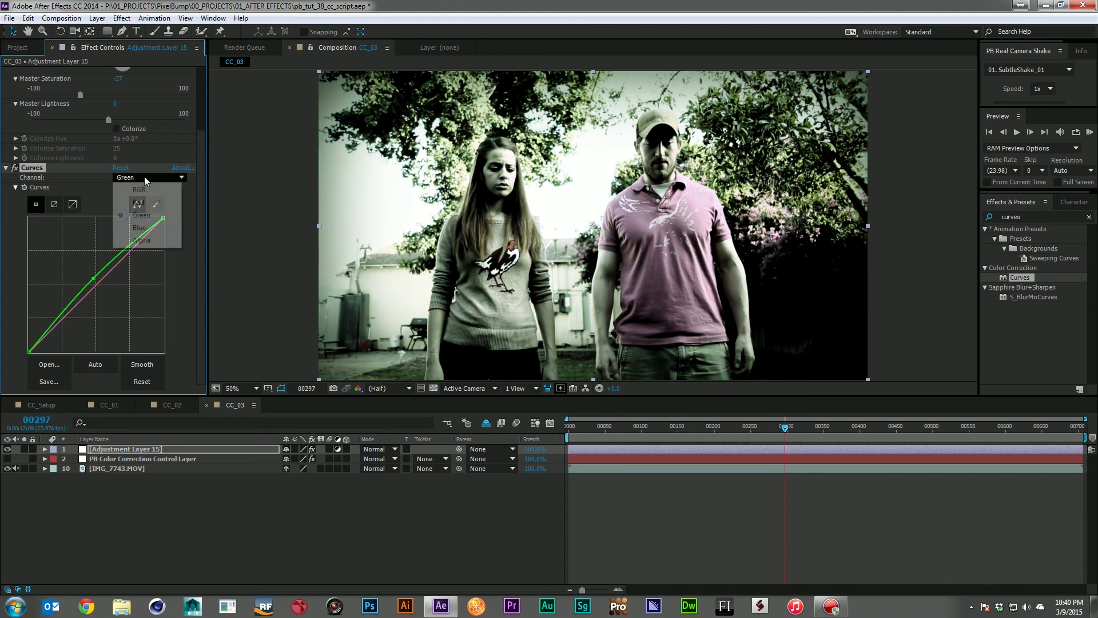
click(150, 228)
drag(102, 278, 98, 276)
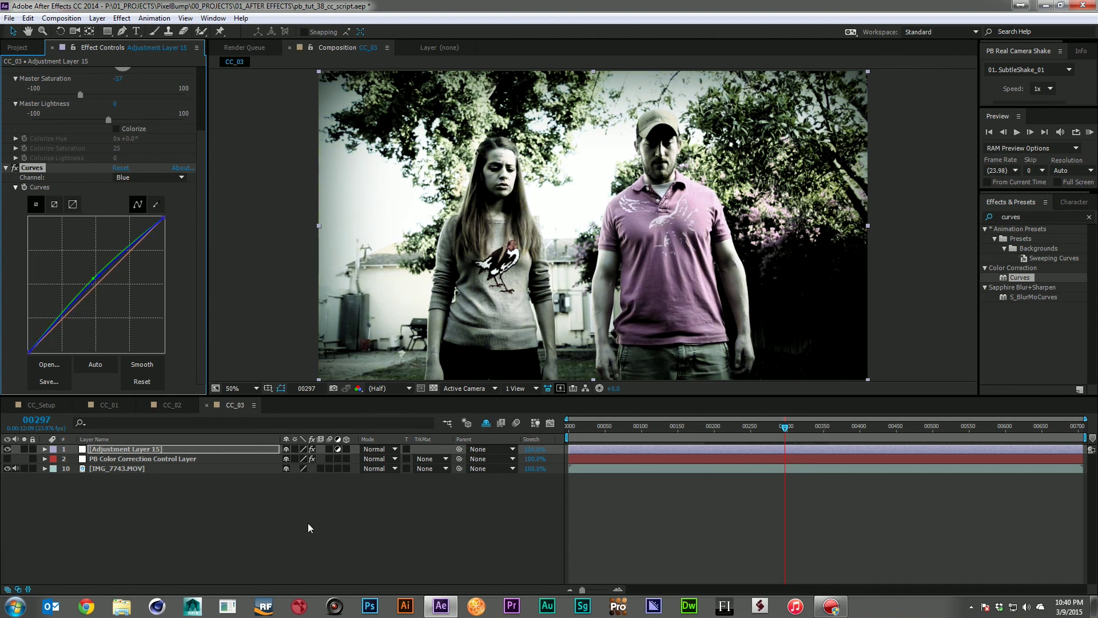
click(306, 520)
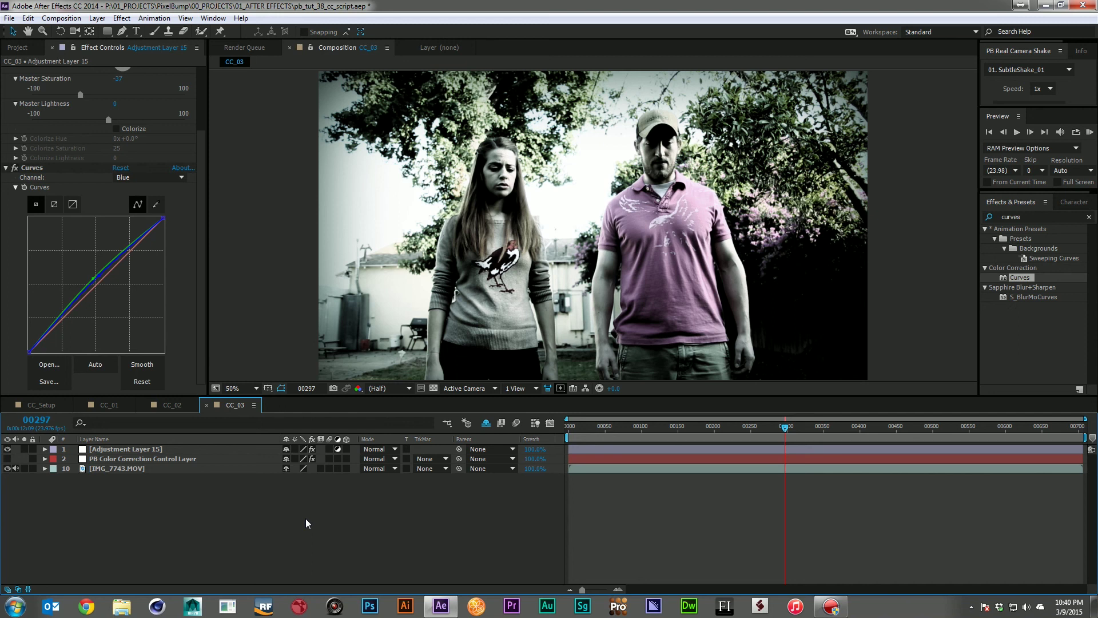